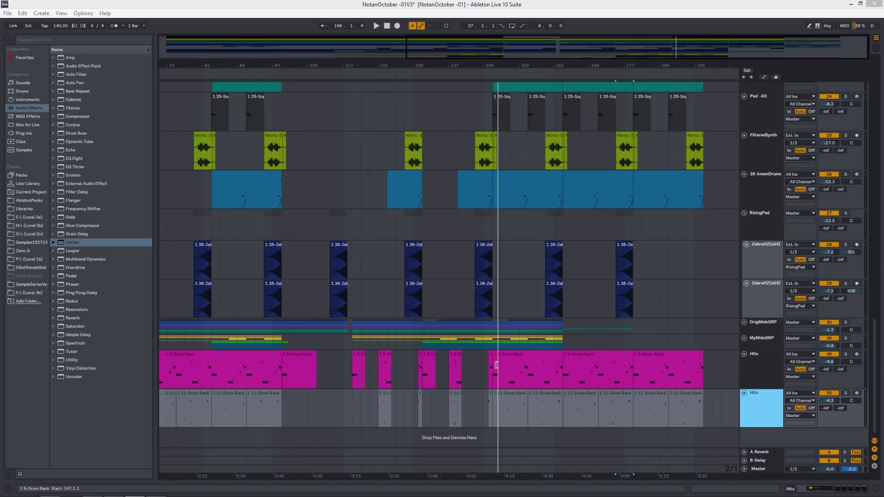
- Zoom out to show the whole arrangement, then bring up the Loopcloud browser
{"action": "left_click_drag", "start_coordinate": [545, 475], "coordinate": [823, 470]}
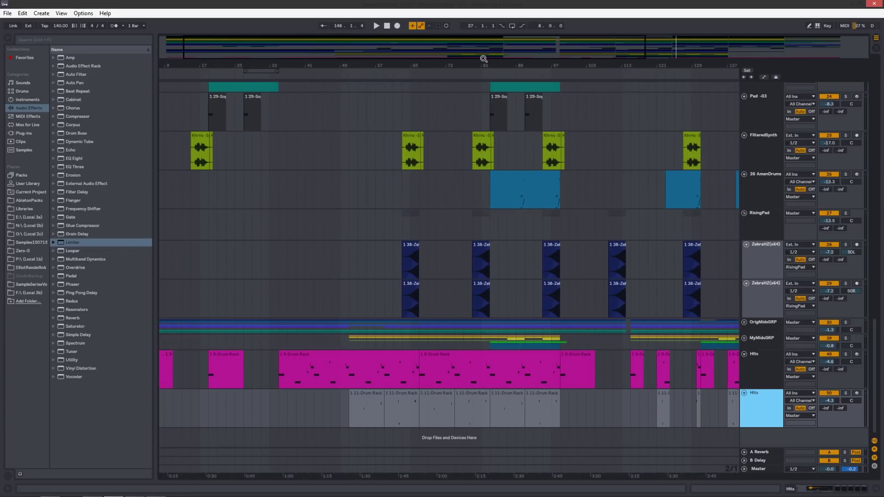
{"action": "left_click_drag", "start_coordinate": [483, 63], "coordinate": [389, 54]}
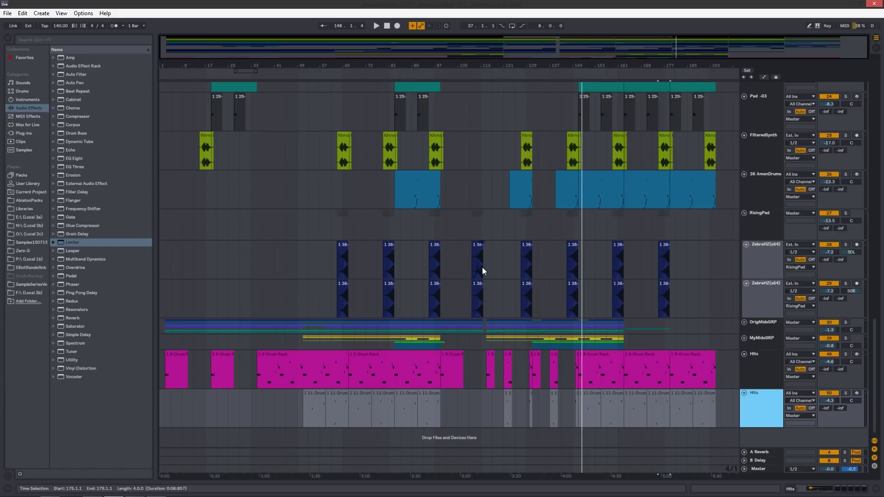
{"action": "key", "text": "alt+Tab"}
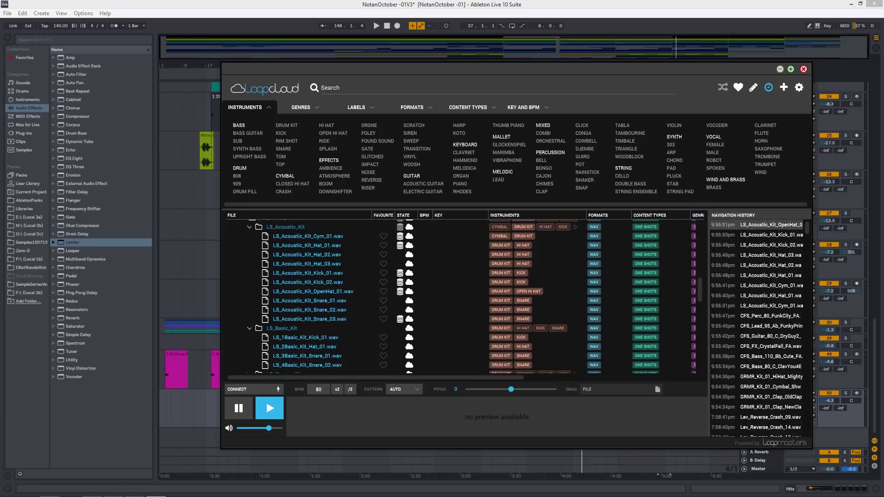
- Move Loopcloud up-left and collapse the LEON_SWITCH_DEEP_DARK_DUBSTEP folder to show top-level packs
{"action": "left_click_drag", "start_coordinate": [512, 77], "coordinate": [462, 49]}
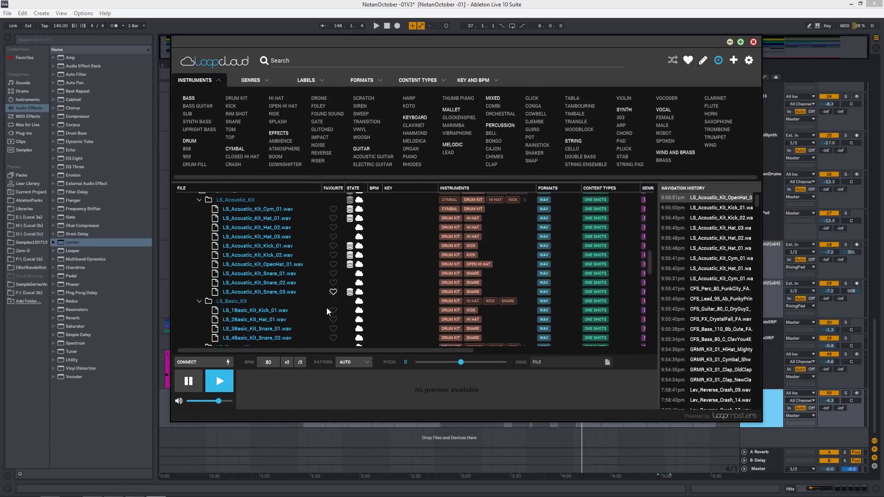
{"action": "scroll", "coordinate": [198, 198], "scroll_direction": "up", "scroll_amount": 10}
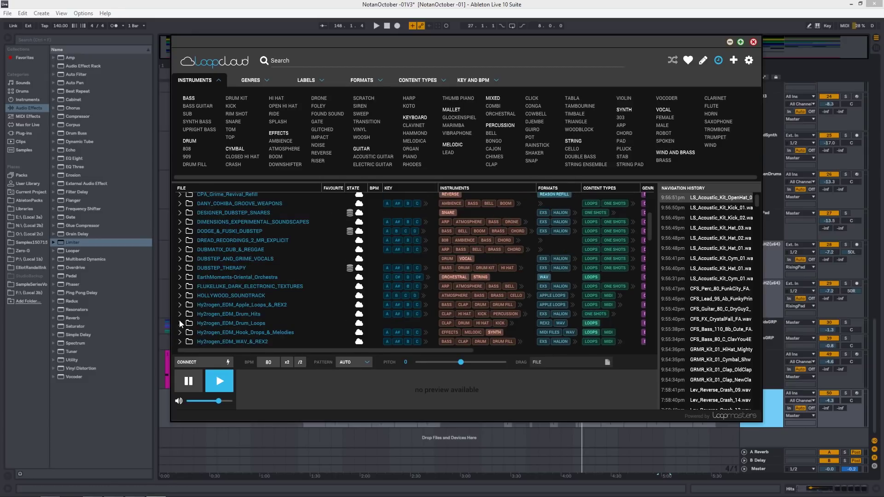
{"action": "left_click", "coordinate": [180, 303]}
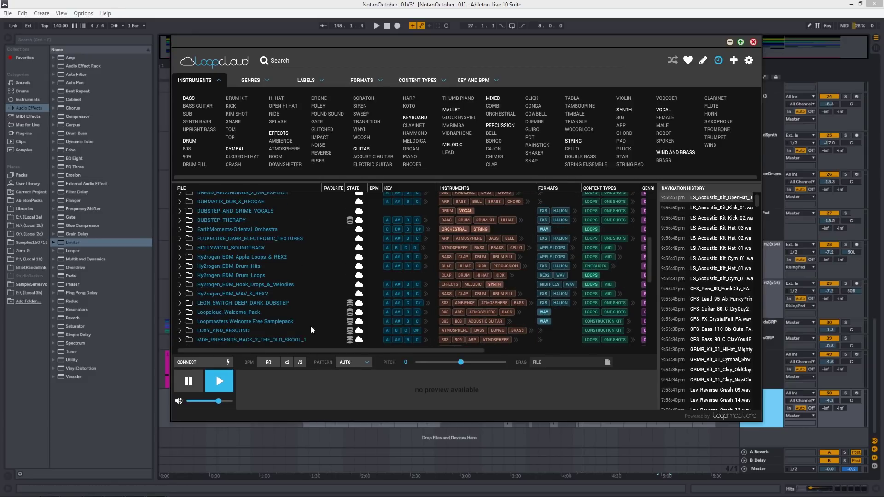
{"action": "scroll", "coordinate": [303, 283], "scroll_direction": "up", "scroll_amount": 5}
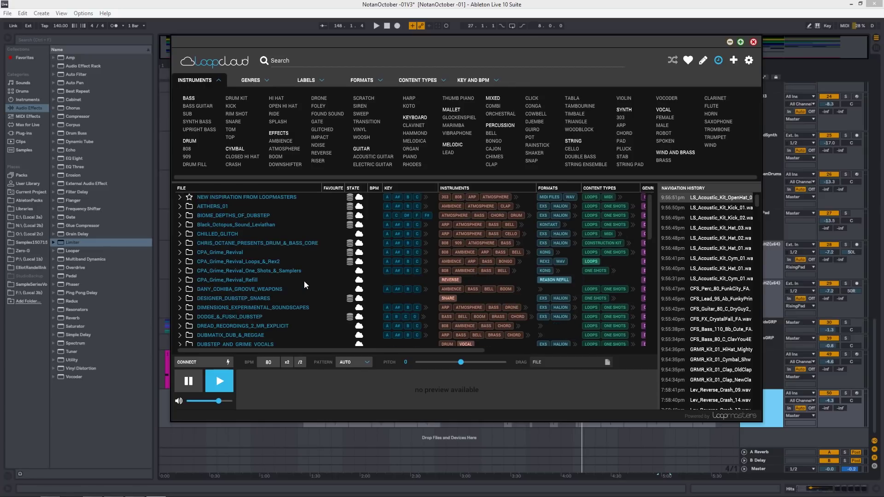
- Filter Loopcloud to Cymbal and Crash tags, after briefly auditioning two splash samples
{"action": "left_click", "coordinate": [236, 148]}
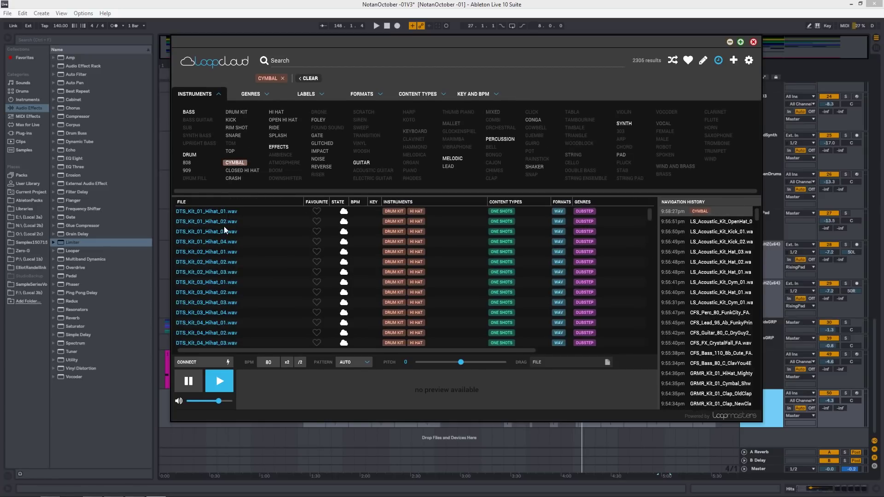
{"action": "scroll", "coordinate": [235, 290], "scroll_direction": "down", "scroll_amount": 3}
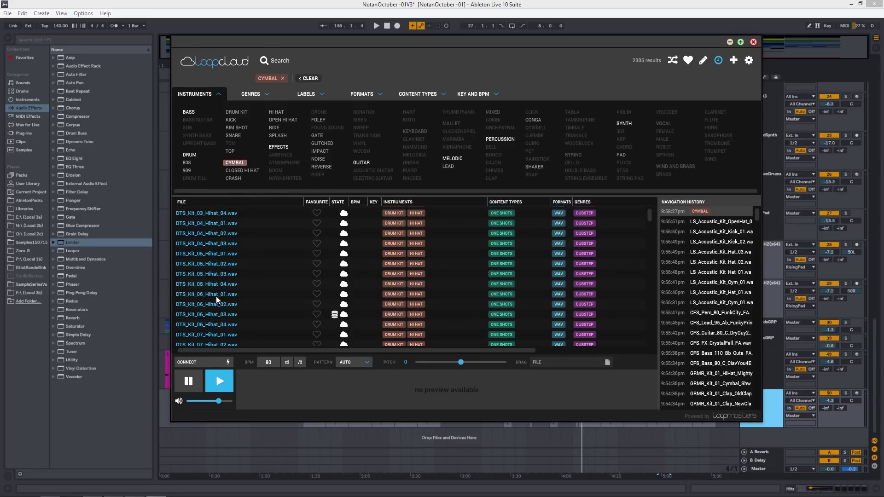
{"action": "scroll", "coordinate": [216, 297], "scroll_direction": "down", "scroll_amount": 6}
{"action": "scroll", "coordinate": [216, 297], "scroll_direction": "up", "scroll_amount": 9}
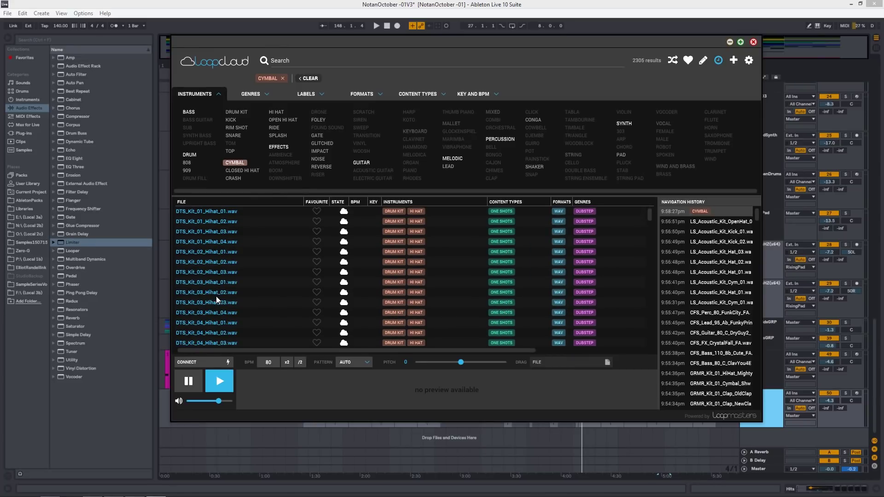
{"action": "left_click", "coordinate": [230, 178]}
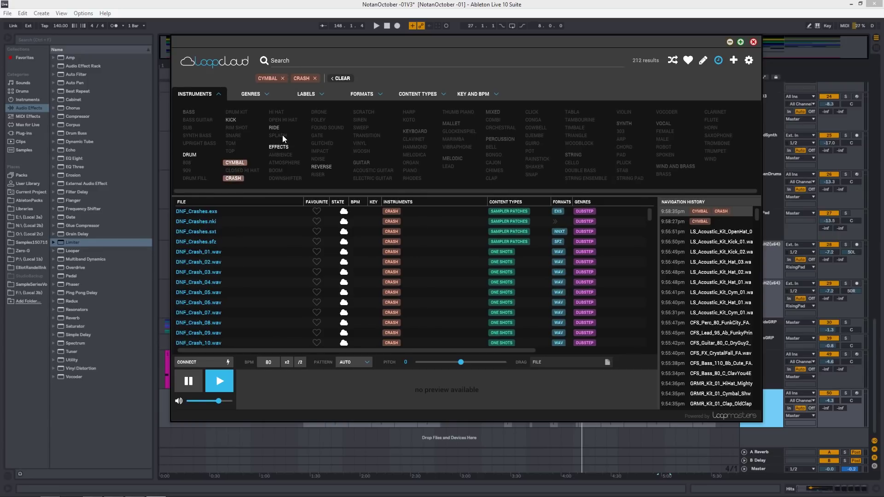
{"action": "left_click", "coordinate": [233, 178]}
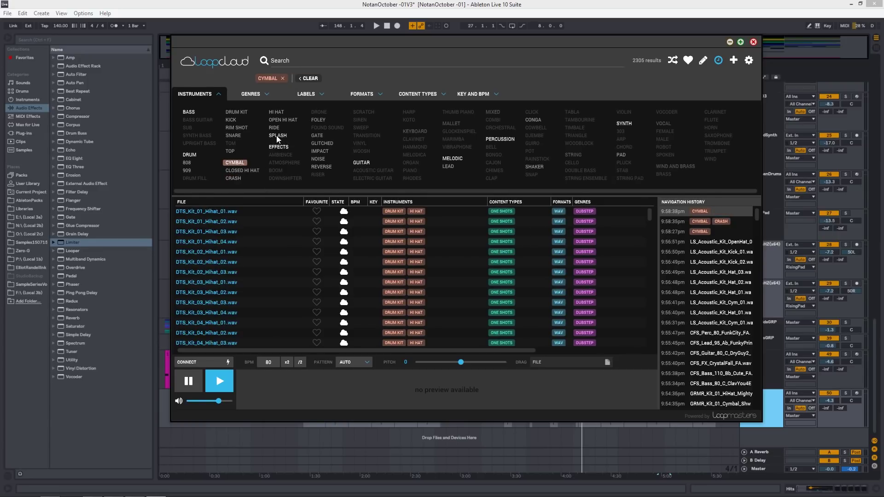
{"action": "left_click", "coordinate": [277, 135]}
{"action": "left_click", "coordinate": [244, 211]}
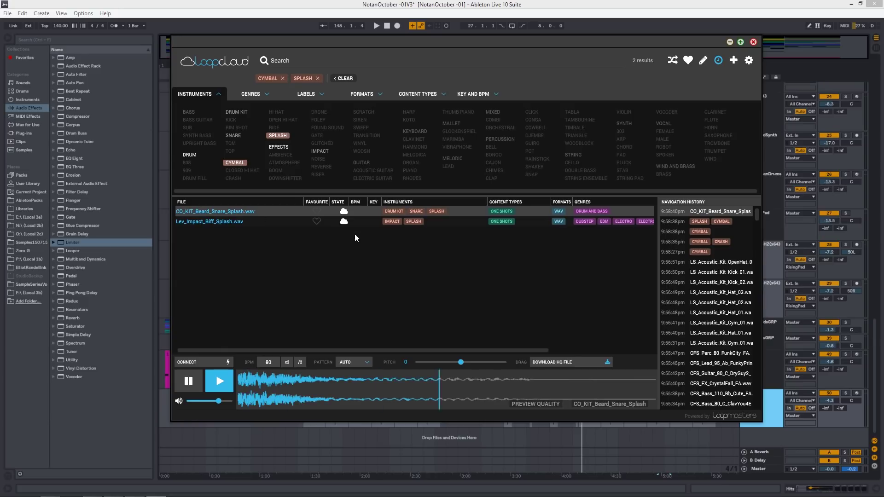
{"action": "left_click", "coordinate": [224, 223]}
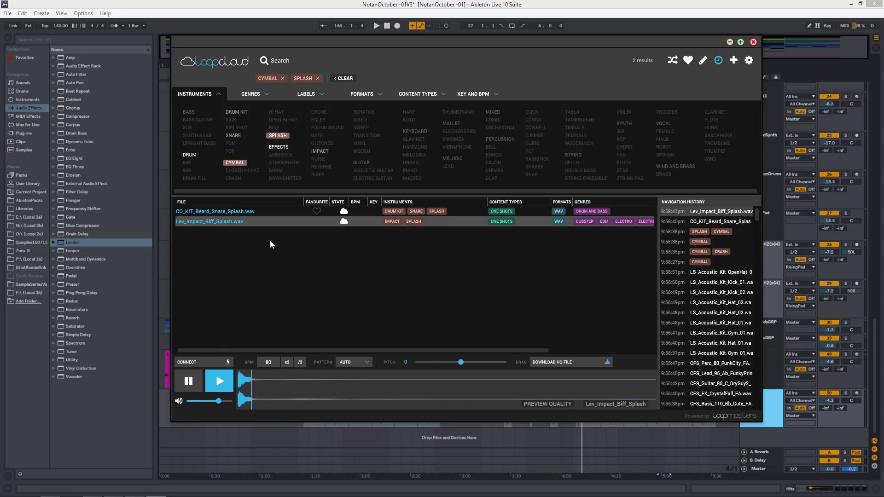
{"action": "left_click", "coordinate": [274, 136]}
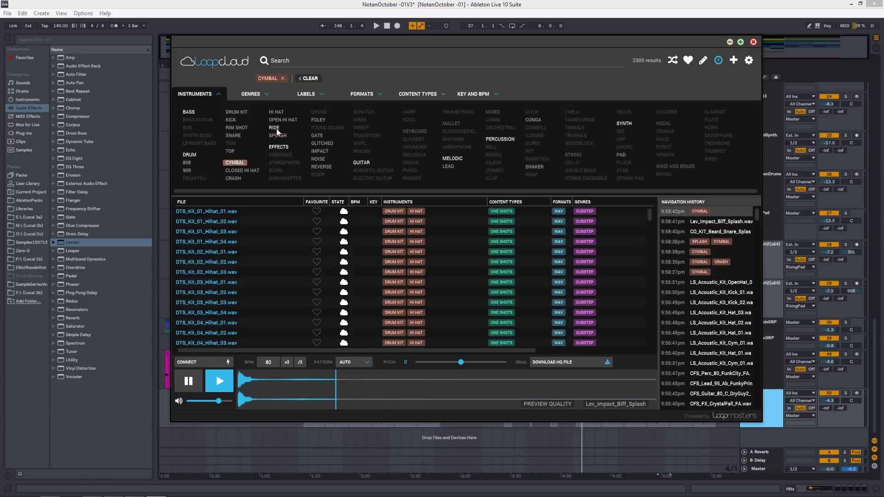
{"action": "left_click", "coordinate": [239, 177]}
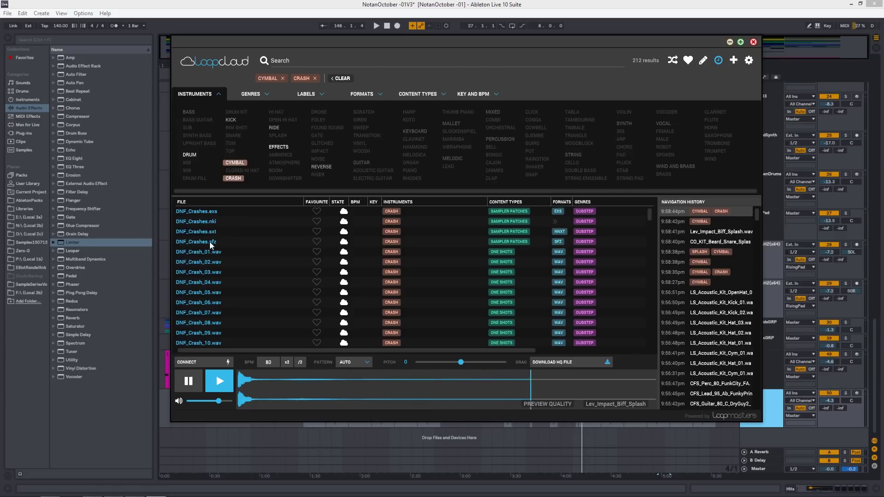
- Audition DNF_Crash_01 through DNF_Crash_10, with the preview volume lowered slightly
{"action": "left_click", "coordinate": [211, 255]}
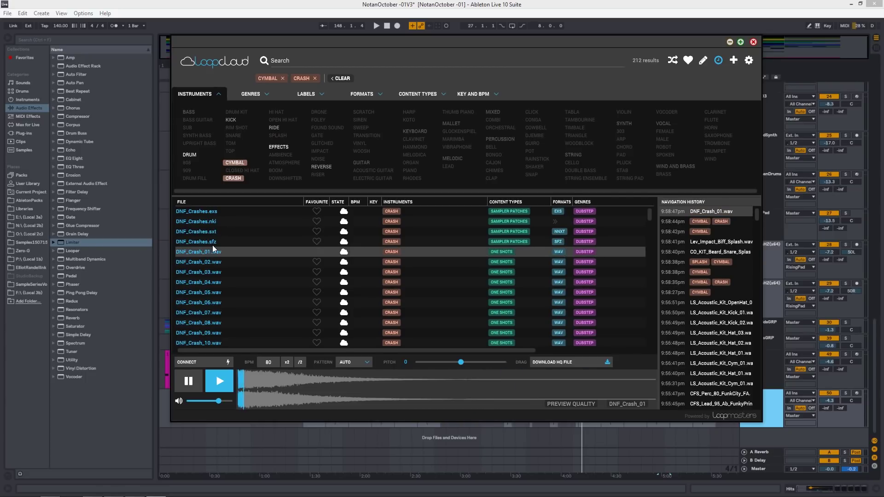
{"action": "left_click", "coordinate": [215, 265]}
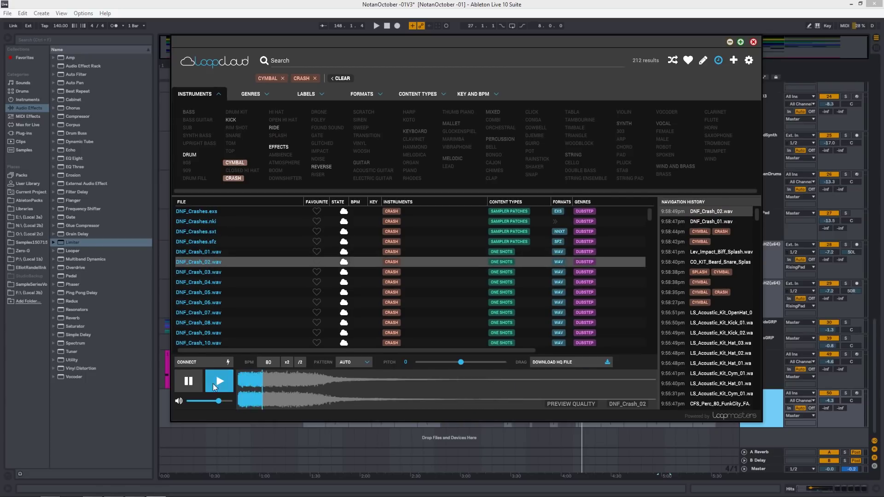
{"action": "left_click_drag", "start_coordinate": [217, 402], "coordinate": [207, 401]}
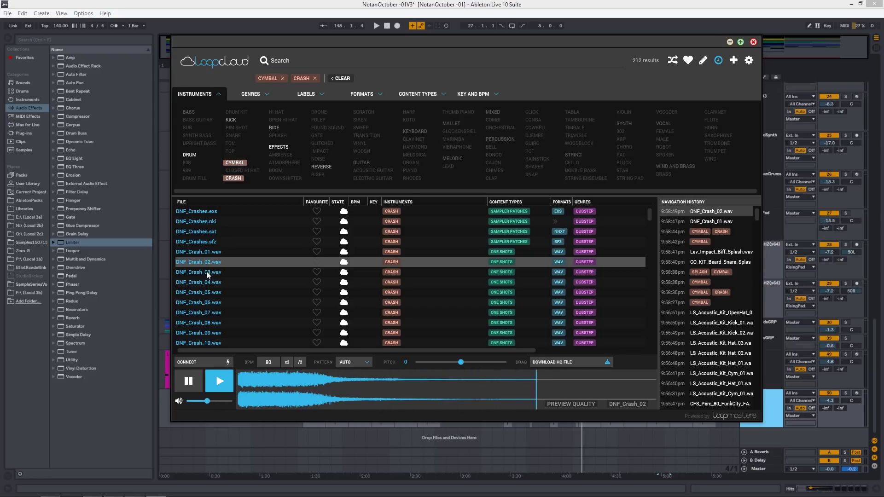
{"action": "left_click", "coordinate": [206, 272]}
{"action": "left_click", "coordinate": [213, 284]}
{"action": "left_click", "coordinate": [210, 294]}
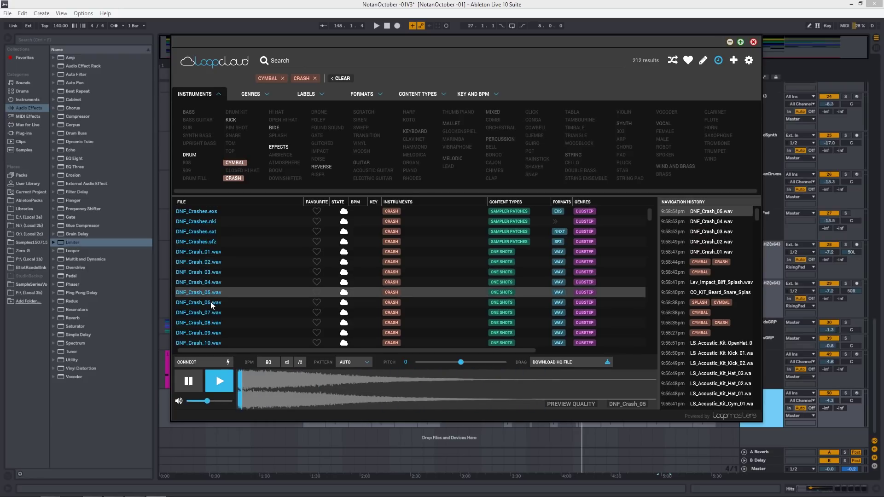
{"action": "left_click", "coordinate": [210, 302]}
{"action": "left_click", "coordinate": [209, 321]}
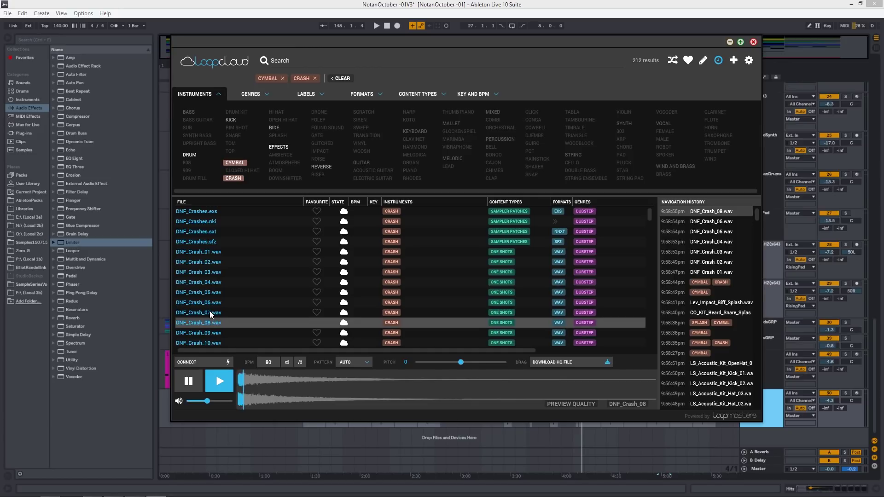
{"action": "left_click", "coordinate": [209, 312]}
{"action": "left_click", "coordinate": [208, 339]}
{"action": "scroll", "coordinate": [216, 300], "scroll_direction": "down", "scroll_amount": 2}
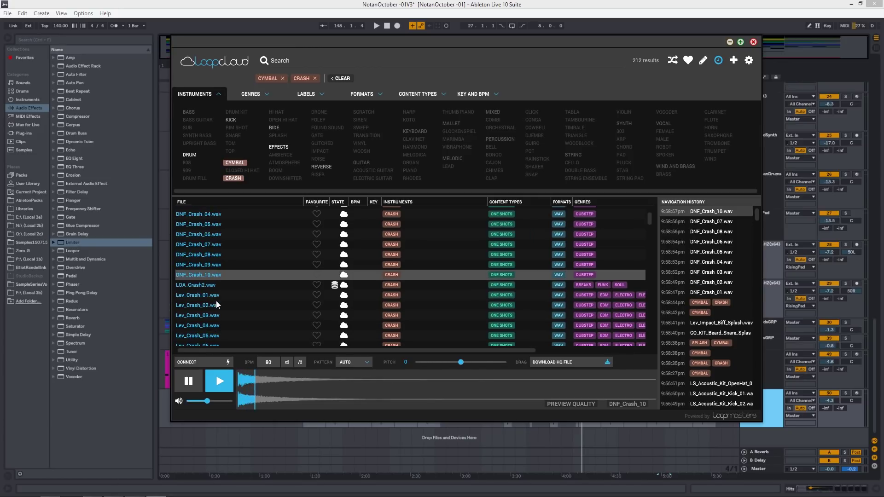
- Preview LOA_Crash2 and Lev_Crash_01, then download Lev_Crash_01 as an HQ file
{"action": "left_click", "coordinate": [208, 284]}
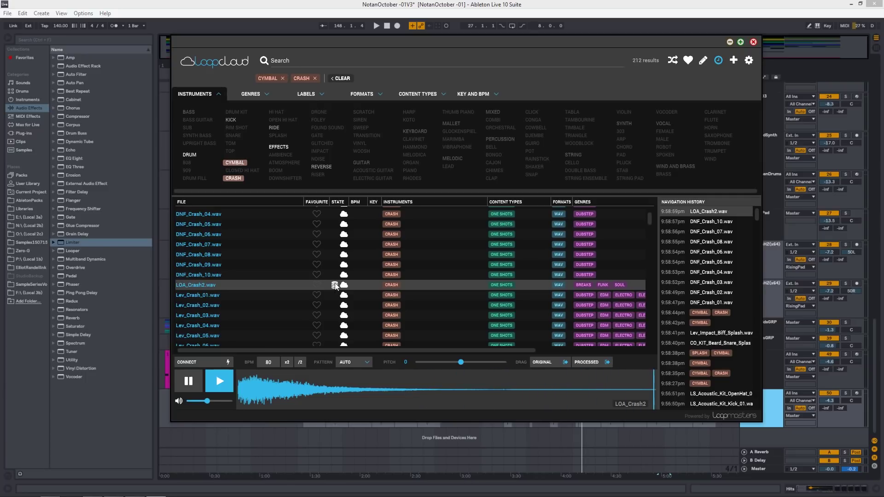
{"action": "left_click", "coordinate": [215, 298]}
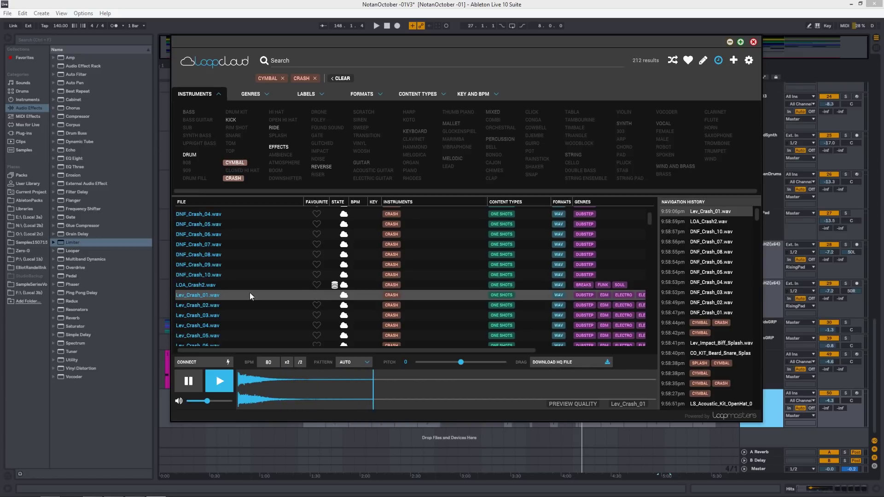
{"action": "left_click", "coordinate": [571, 362]}
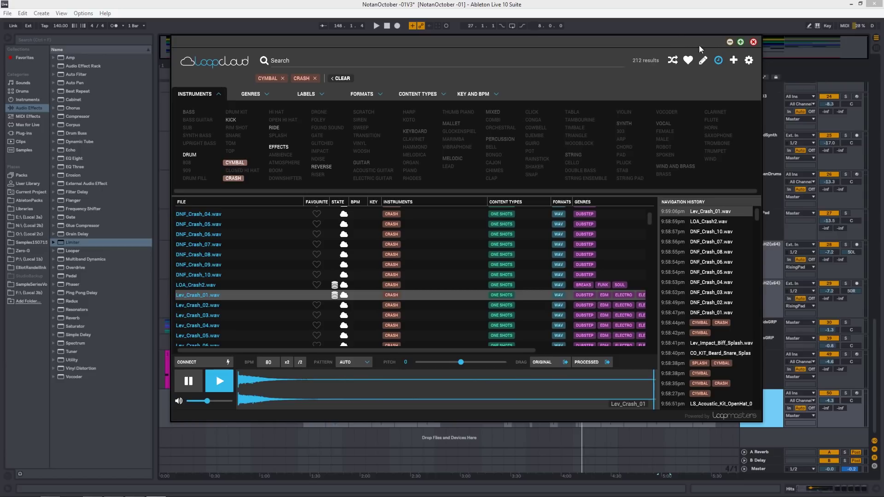
- Drag Lev_Crash_01 into Ableton as new track 51-Lev_Crash_01 at bar 45, then minimize Loopcloud
{"action": "left_click_drag", "start_coordinate": [661, 45], "coordinate": [669, 16]}
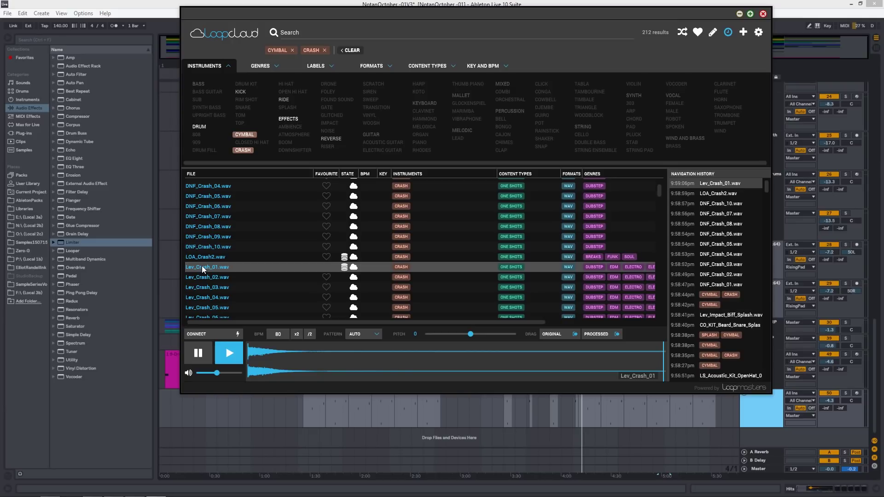
{"action": "left_click_drag", "start_coordinate": [424, 407], "coordinate": [293, 440]}
{"action": "left_click_drag", "start_coordinate": [283, 436], "coordinate": [283, 435]}
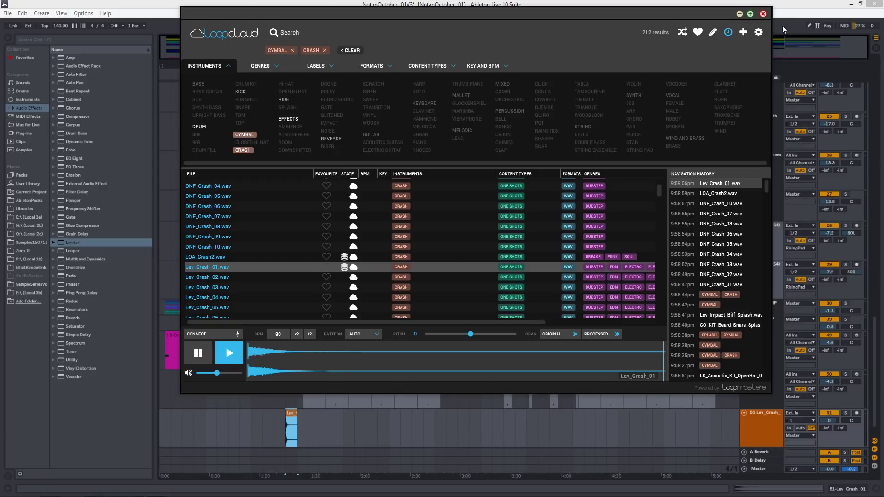
{"action": "left_click", "coordinate": [739, 14]}
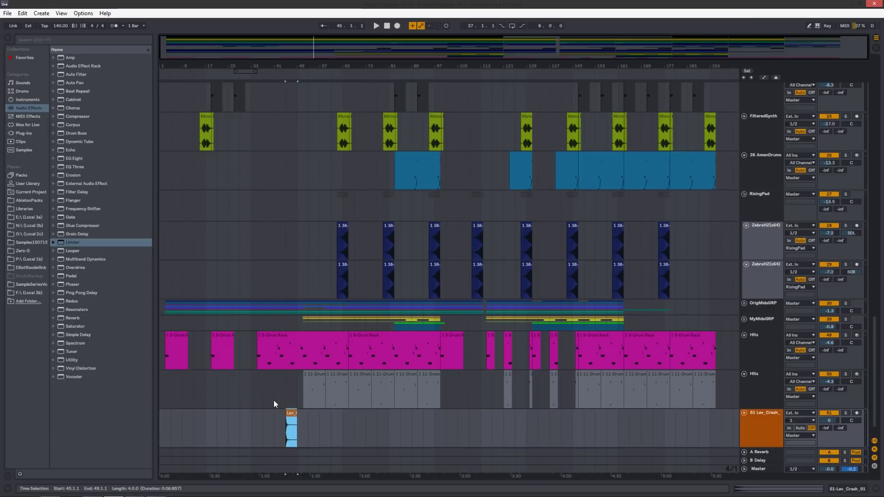
- Copy the Lev_Crash_01 clip to bar 35 and bar 3, then play from the start
{"action": "left_click", "coordinate": [269, 85]}
{"action": "left_click_drag", "start_coordinate": [269, 68], "coordinate": [362, 255]}
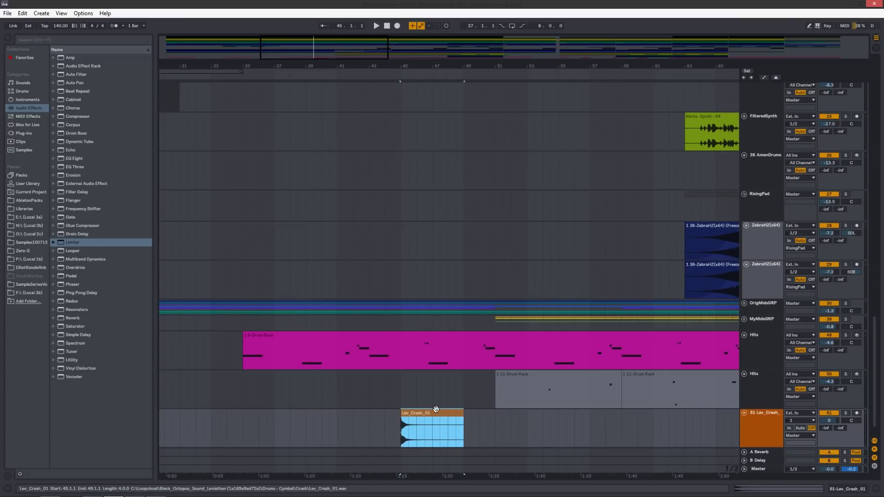
{"action": "left_click_drag", "start_coordinate": [435, 409], "coordinate": [276, 417]}
{"action": "left_click_drag", "start_coordinate": [235, 65], "coordinate": [236, 23]}
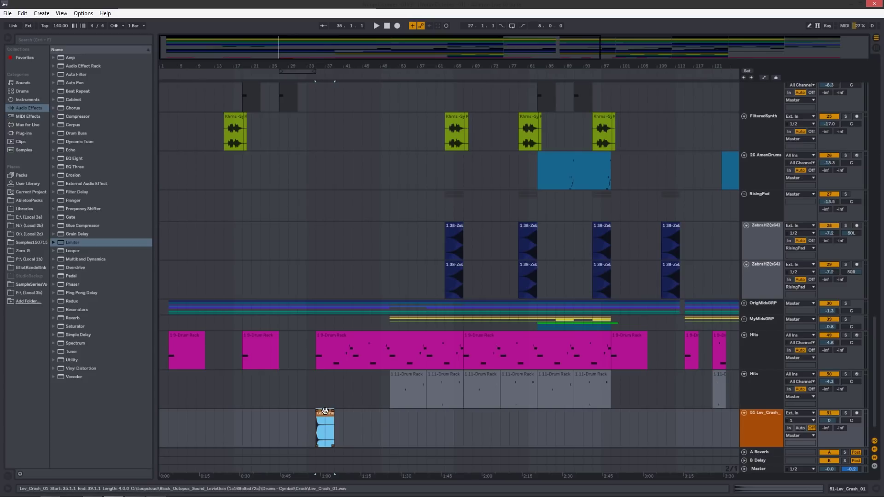
{"action": "left_click_drag", "start_coordinate": [324, 411], "coordinate": [176, 409]}
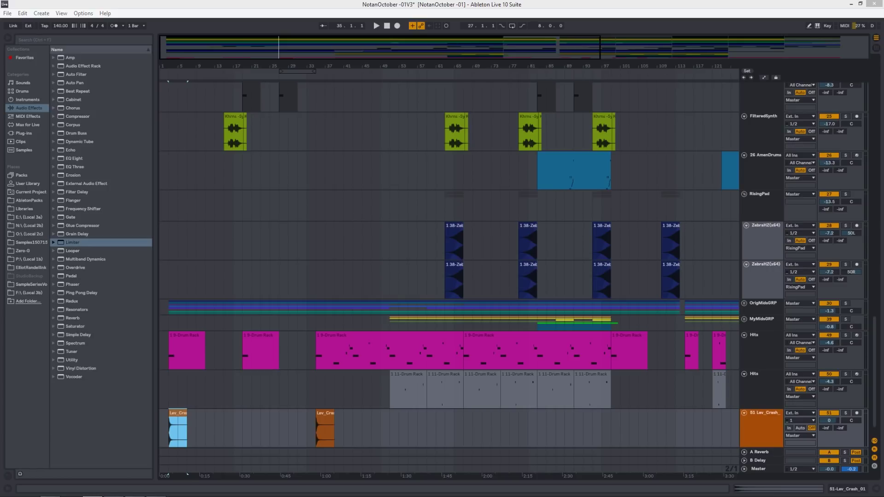
{"action": "left_click", "coordinate": [162, 73]}
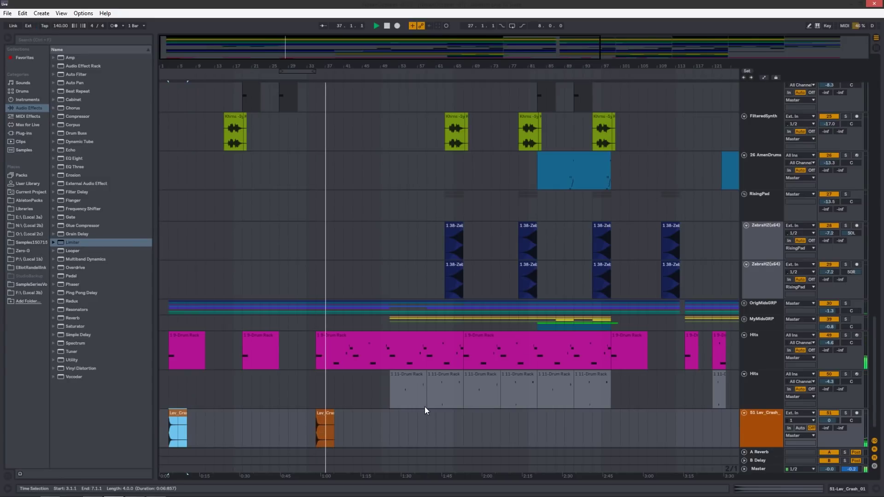
- Copy the crash clip to bars 67, 99 and 115, then play back to check them
{"action": "left_click", "coordinate": [325, 414]}
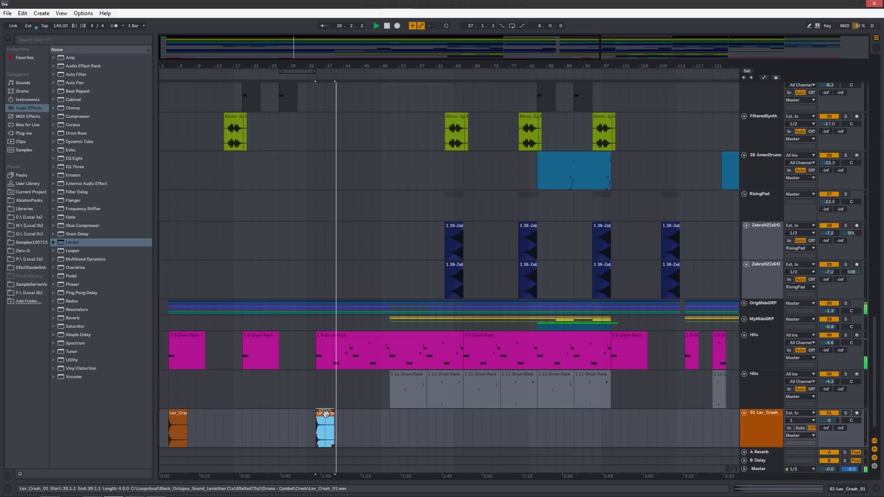
{"action": "left_click_drag", "start_coordinate": [326, 414], "coordinate": [473, 424]}
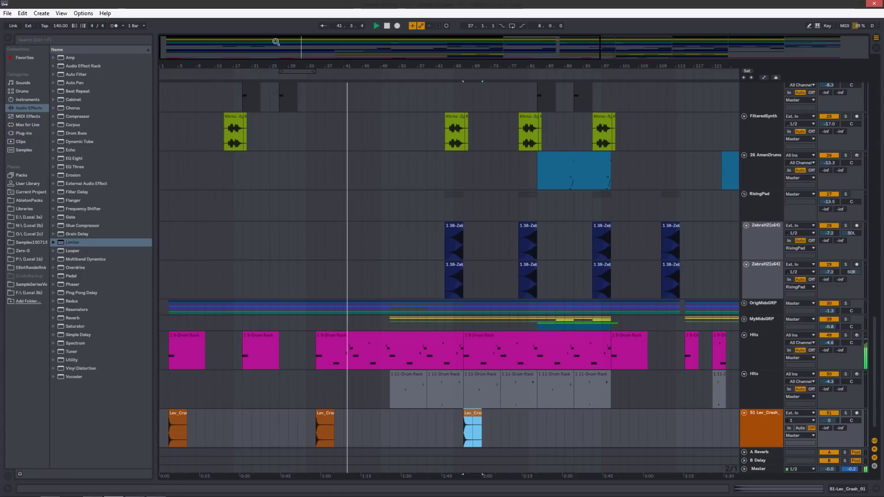
{"action": "left_click", "coordinate": [387, 28]}
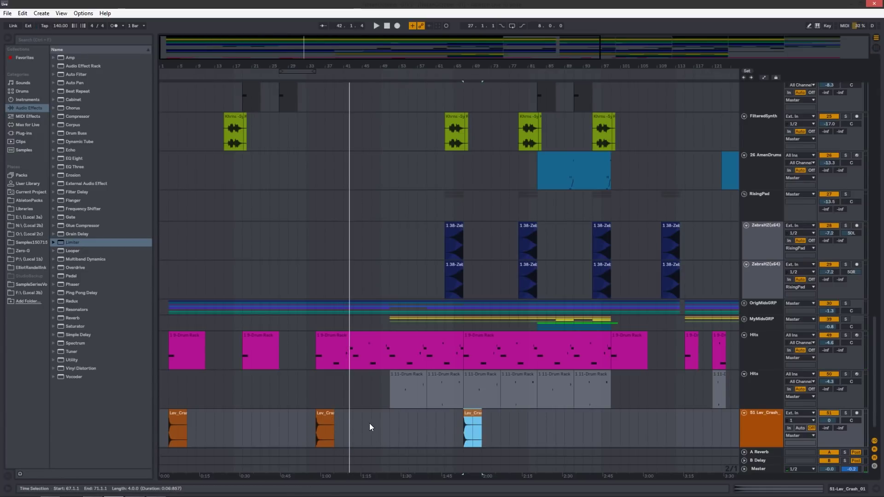
{"action": "left_click", "coordinate": [471, 413]}
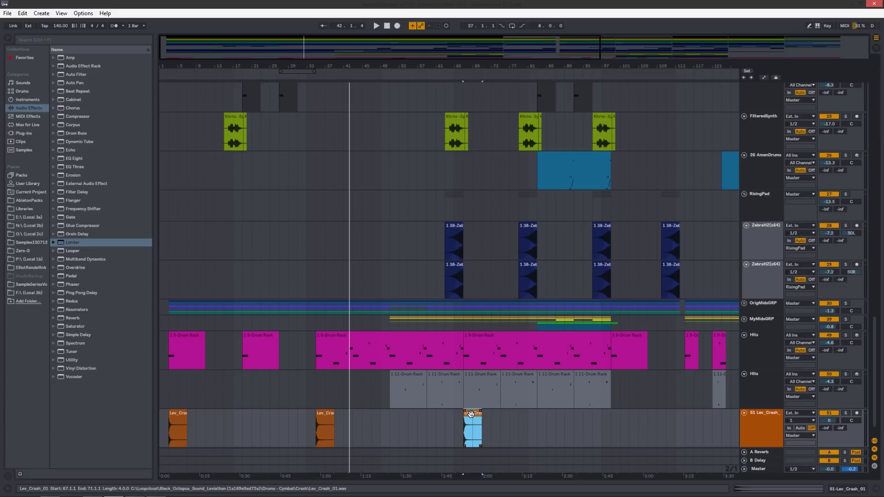
{"action": "left_click_drag", "start_coordinate": [470, 413], "coordinate": [619, 410]}
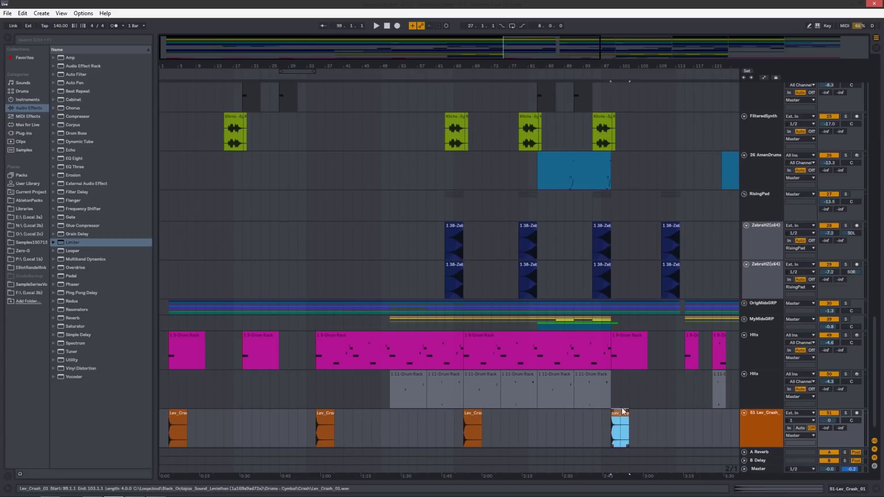
{"action": "scroll", "coordinate": [636, 415], "scroll_direction": "right", "scroll_amount": 10}
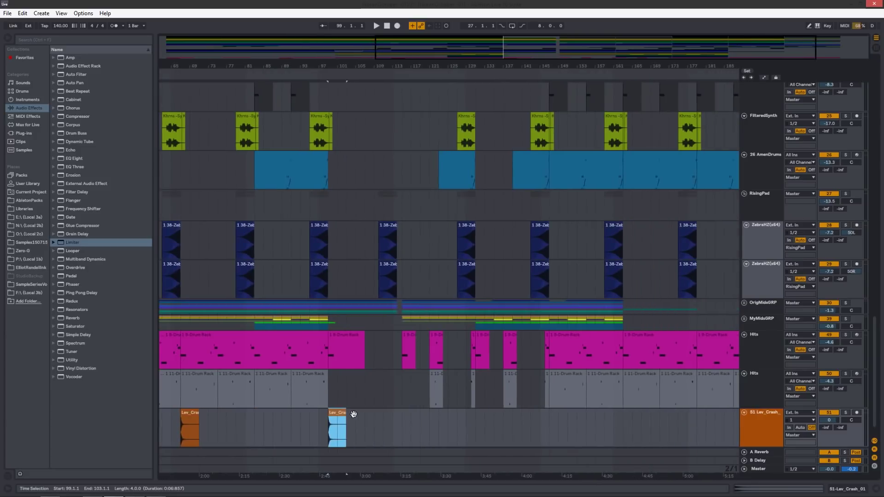
{"action": "left_click_drag", "start_coordinate": [335, 410], "coordinate": [406, 415]}
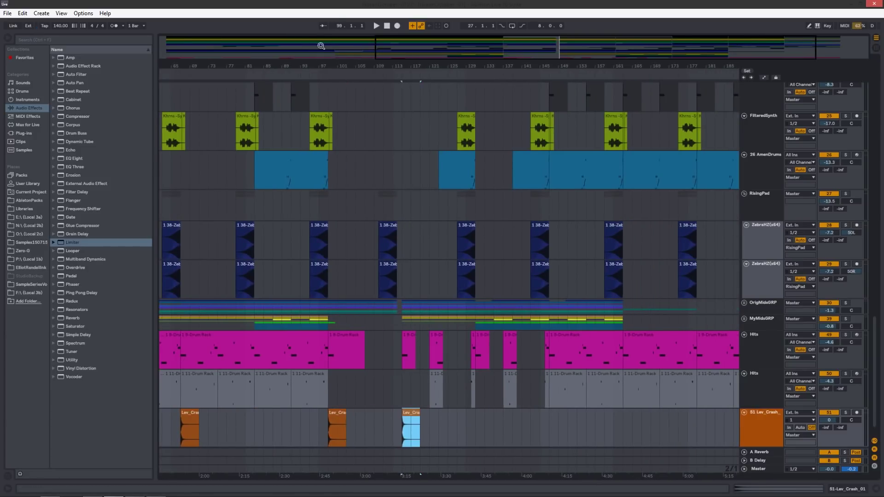
{"action": "left_click", "coordinate": [387, 82]}
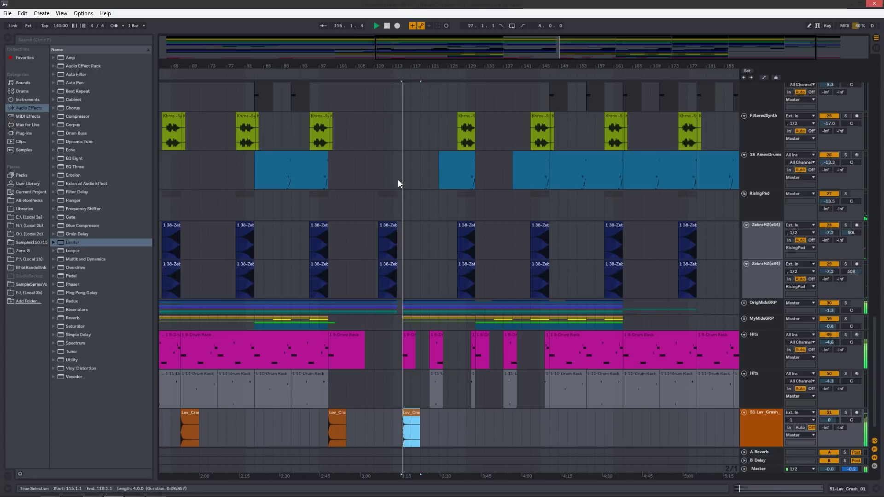
- Add further crash clip copies at bars 147 and 179
{"action": "left_click", "coordinate": [410, 413]}
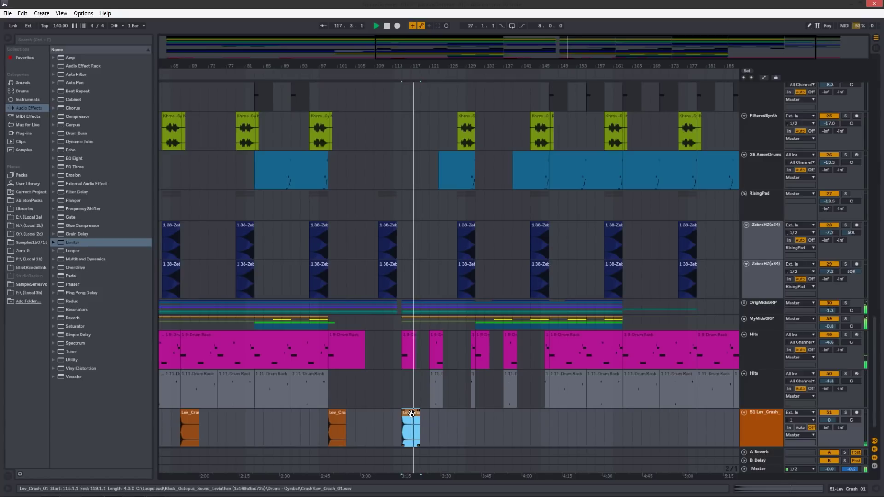
{"action": "left_click_drag", "start_coordinate": [411, 413], "coordinate": [487, 408]}
{"action": "key", "text": "space"}
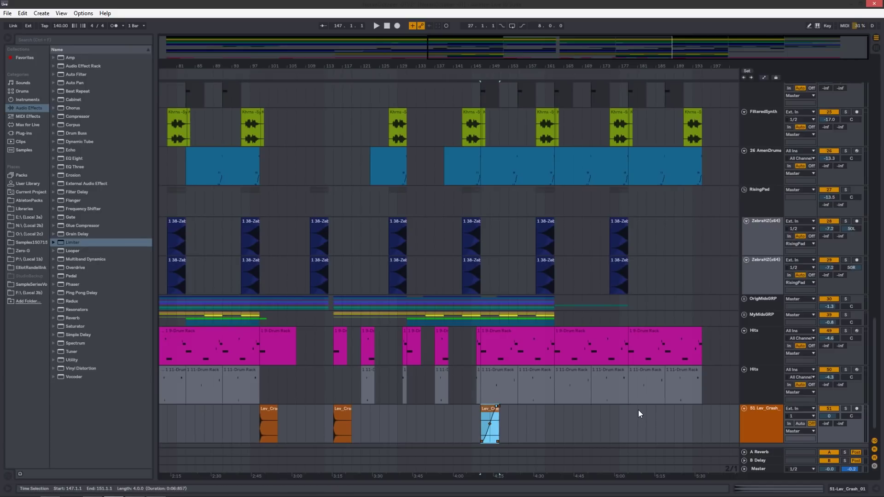
{"action": "left_click_drag", "start_coordinate": [489, 411], "coordinate": [653, 416]}
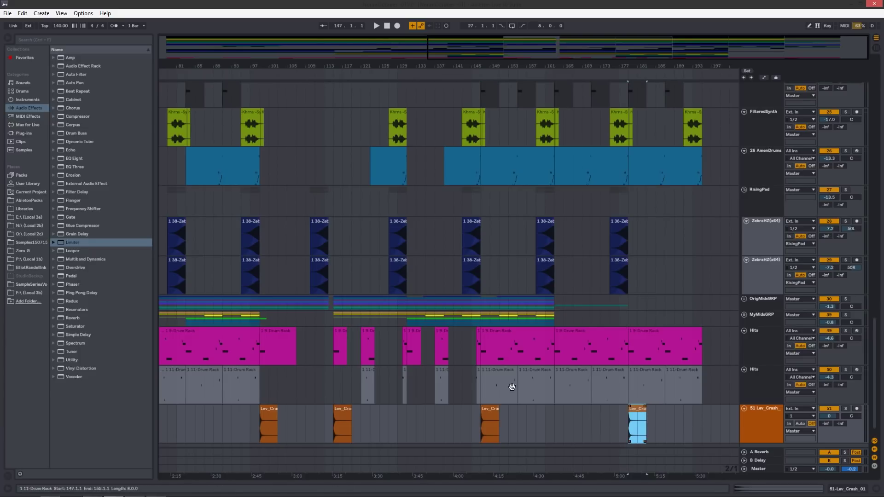
{"action": "scroll", "coordinate": [483, 342], "scroll_direction": "left", "scroll_amount": 10}
{"action": "scroll", "coordinate": [483, 343], "scroll_direction": "down", "scroll_amount": 1}
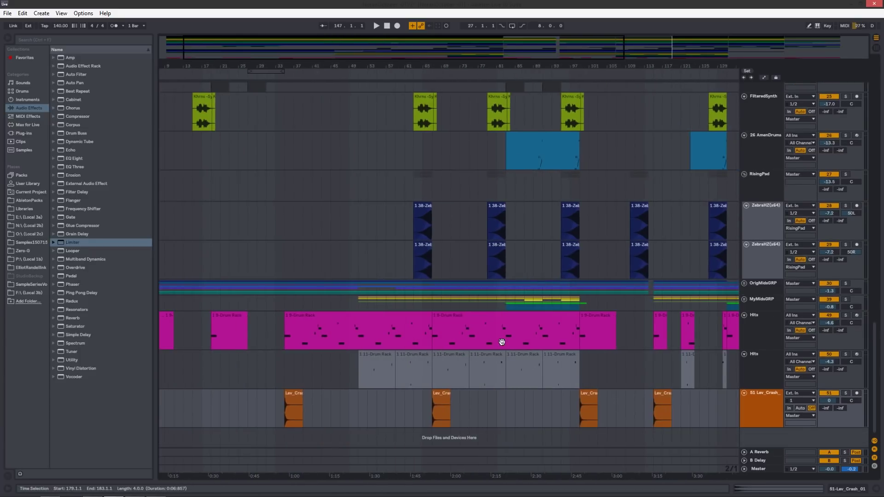
{"action": "scroll", "coordinate": [483, 341], "scroll_direction": "left", "scroll_amount": 2}
{"action": "scroll", "coordinate": [555, 340], "scroll_direction": "right", "scroll_amount": 6}
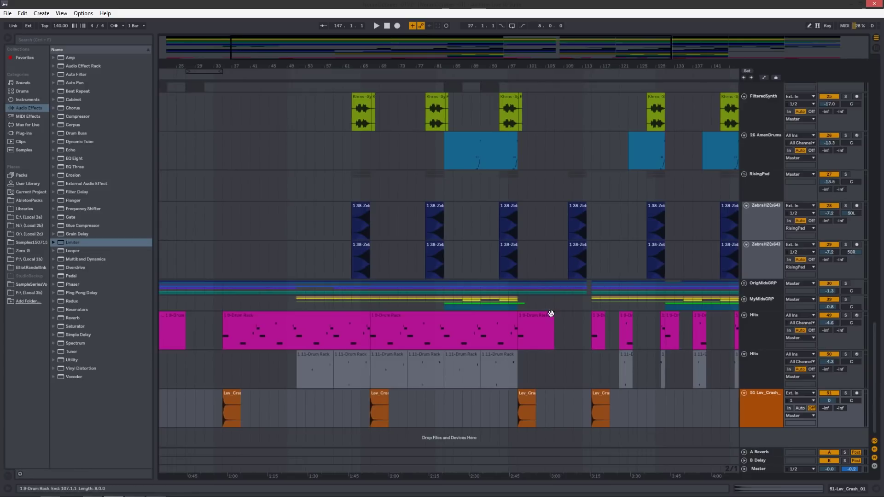
{"action": "scroll", "coordinate": [551, 313], "scroll_direction": "right", "scroll_amount": 1}
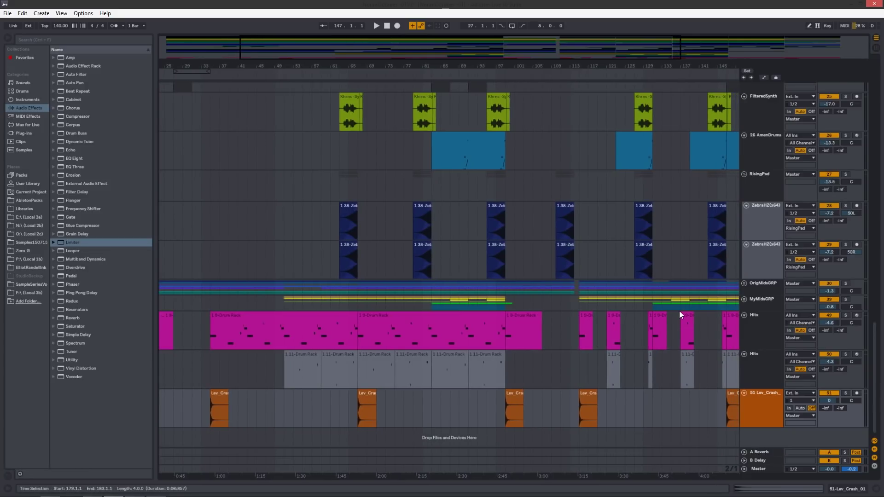
- Zoom out to the whole arrangement and select the Lev_Crash track
{"action": "left_click_drag", "start_coordinate": [601, 149], "coordinate": [585, 187]}
{"action": "left_click_drag", "start_coordinate": [586, 67], "coordinate": [586, 56]}
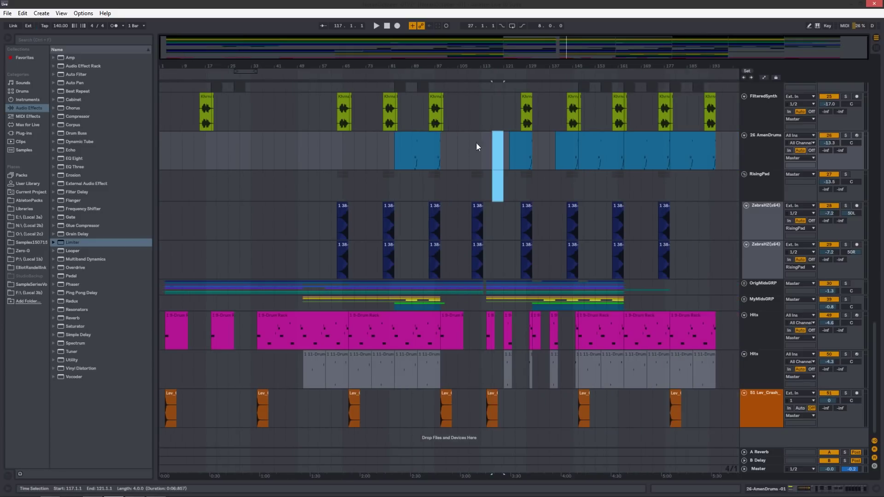
{"action": "left_click", "coordinate": [542, 408]}
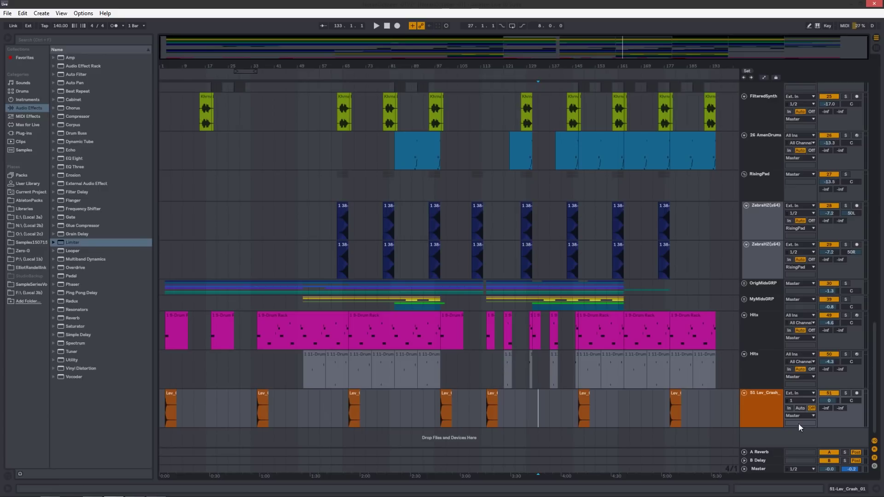
{"action": "left_click", "coordinate": [752, 438]}
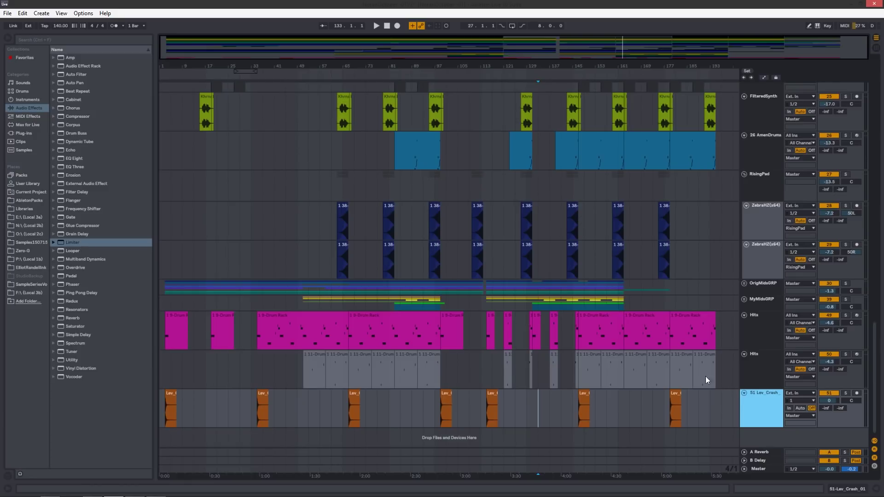
- Insert a new MIDI track and load a Drum Rack onto it
{"action": "key", "text": "ctrl+shift+t"}
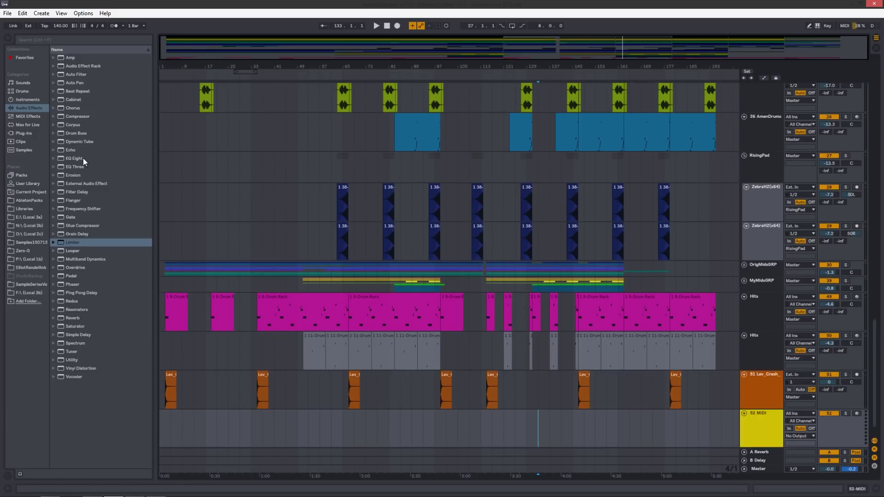
{"action": "left_click", "coordinate": [25, 100]}
{"action": "left_click", "coordinate": [71, 75]}
{"action": "left_click_drag", "start_coordinate": [72, 74], "coordinate": [378, 419]}
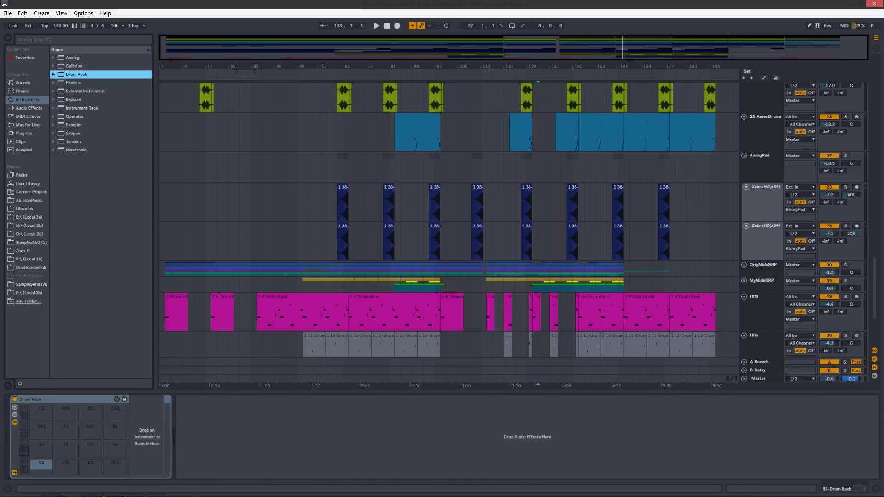
- In Loopcloud, clear the Crash and Cymbal tags and filter to Shaker
{"action": "key", "text": "alt+Tab"}
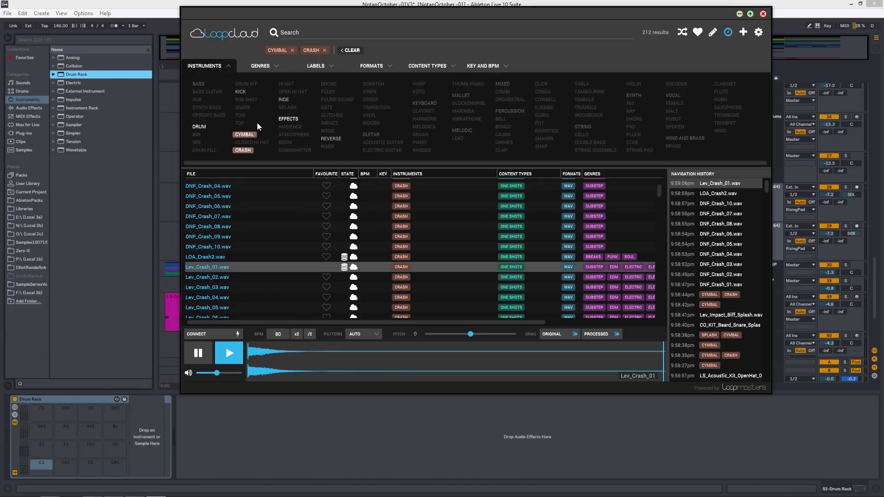
{"action": "left_click", "coordinate": [243, 149]}
{"action": "left_click", "coordinate": [244, 134]}
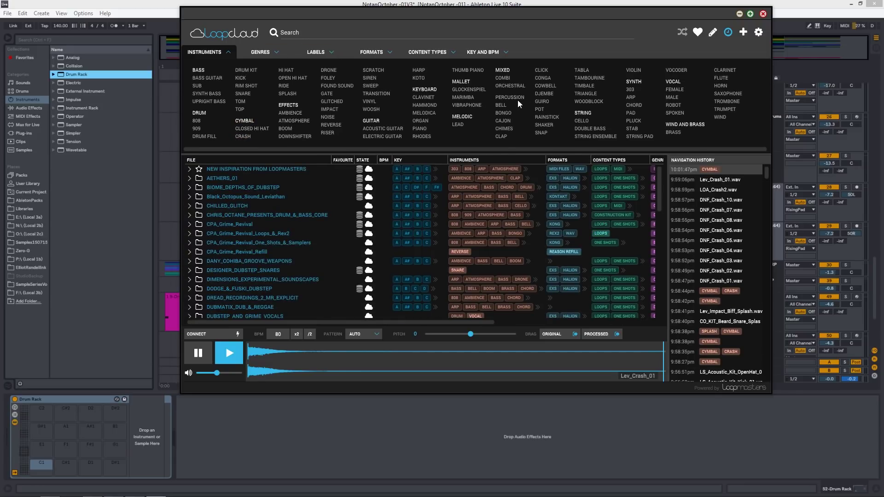
{"action": "left_click", "coordinate": [545, 125]}
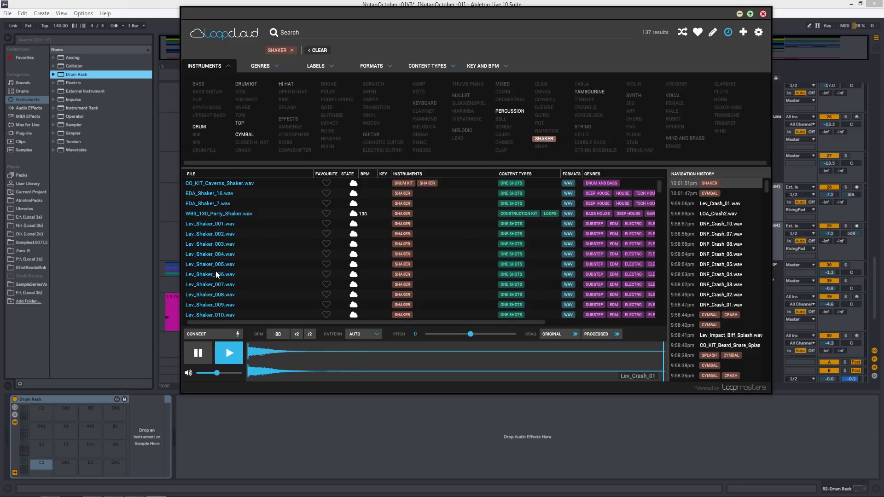
- Audition Lev_Shaker_011 through Lev_Shaker_017, settling on Lev_Shaker_016
{"action": "scroll", "coordinate": [227, 258], "scroll_direction": "down", "scroll_amount": 3}
{"action": "left_click", "coordinate": [221, 260]}
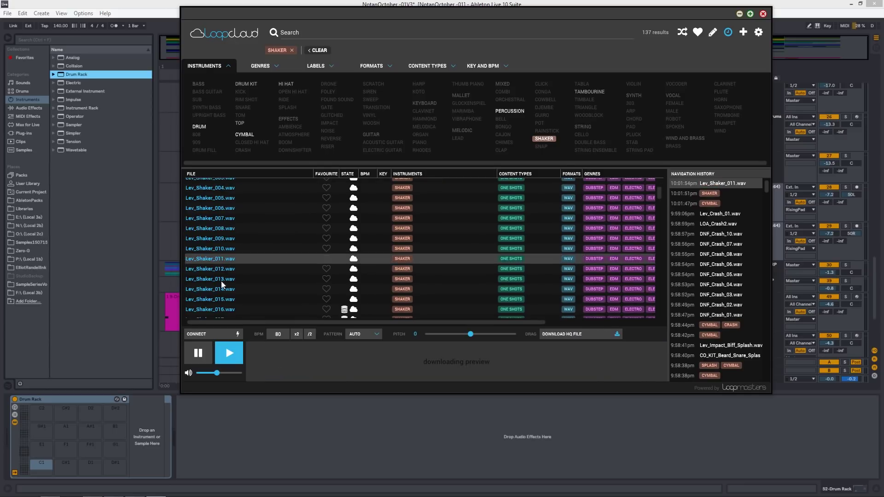
{"action": "left_click", "coordinate": [223, 280]}
{"action": "left_click", "coordinate": [224, 288]}
{"action": "left_click", "coordinate": [223, 298]}
{"action": "scroll", "coordinate": [225, 290], "scroll_direction": "down", "scroll_amount": 2}
{"action": "left_click", "coordinate": [228, 275]}
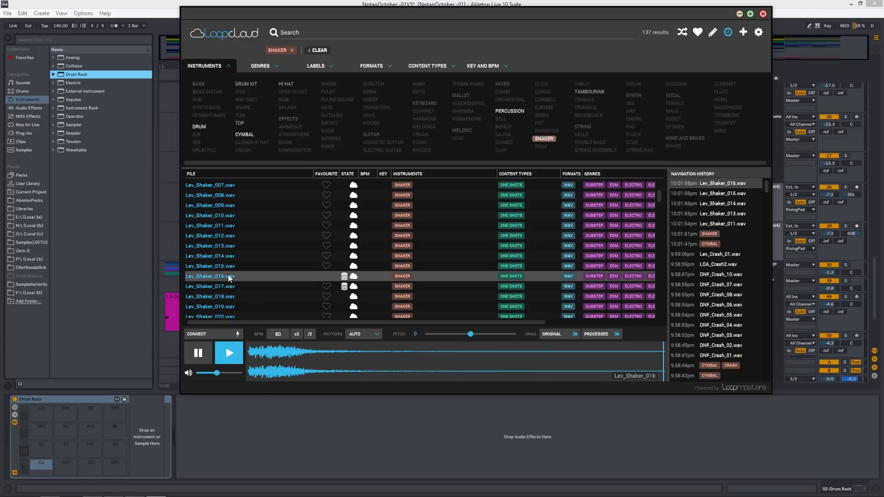
{"action": "left_click", "coordinate": [227, 286]}
{"action": "left_click", "coordinate": [228, 276]}
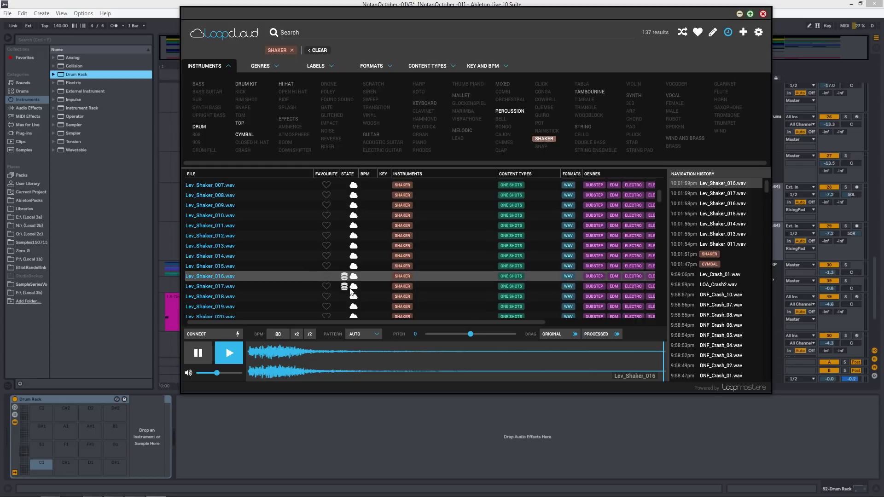
- Load Lev_Shaker_016 onto the Drum Rack's C1 pad
{"action": "left_click_drag", "start_coordinate": [363, 21], "coordinate": [367, 57]}
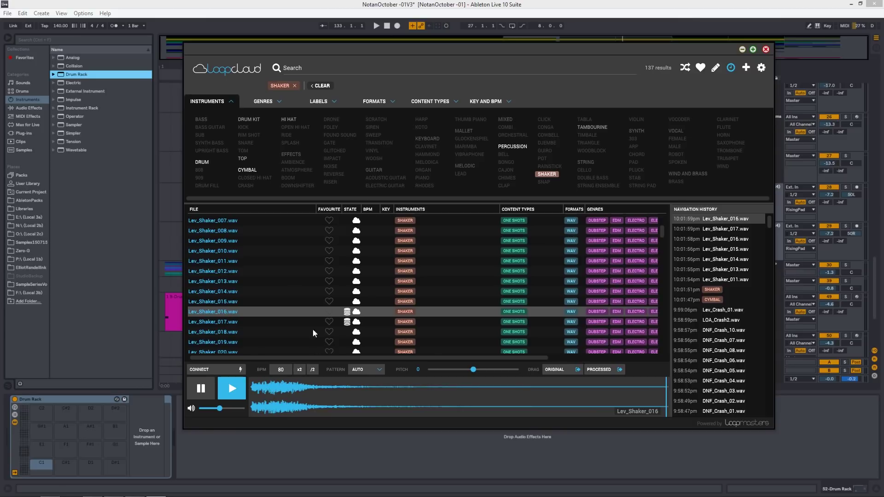
{"action": "left_click_drag", "start_coordinate": [225, 313], "coordinate": [41, 465]}
{"action": "left_click_drag", "start_coordinate": [40, 466], "coordinate": [42, 465]}
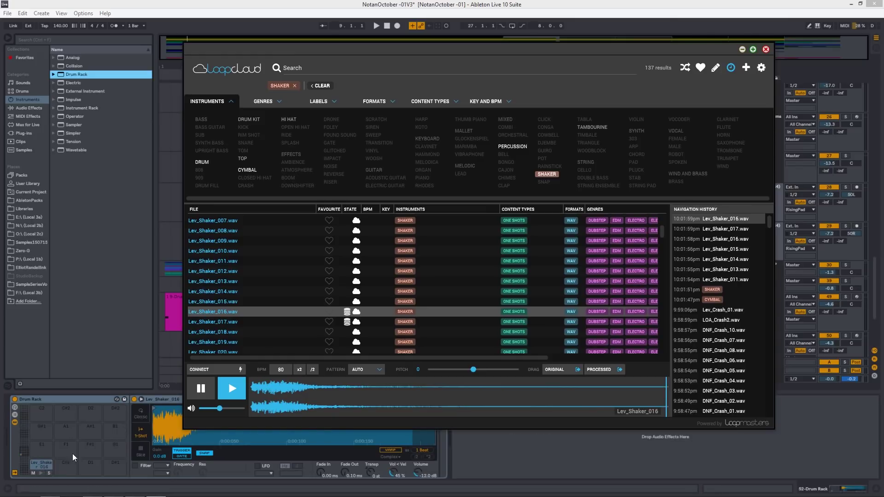
- Load Lev_Shaker_017 onto pad C#1 and minimize Loopcloud
{"action": "left_click_drag", "start_coordinate": [230, 321], "coordinate": [65, 463]}
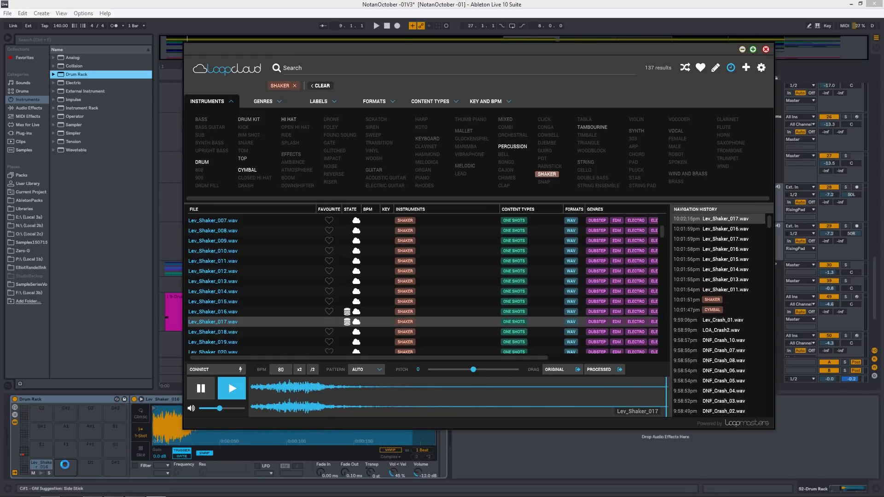
{"action": "left_click_drag", "start_coordinate": [65, 465], "coordinate": [65, 465]}
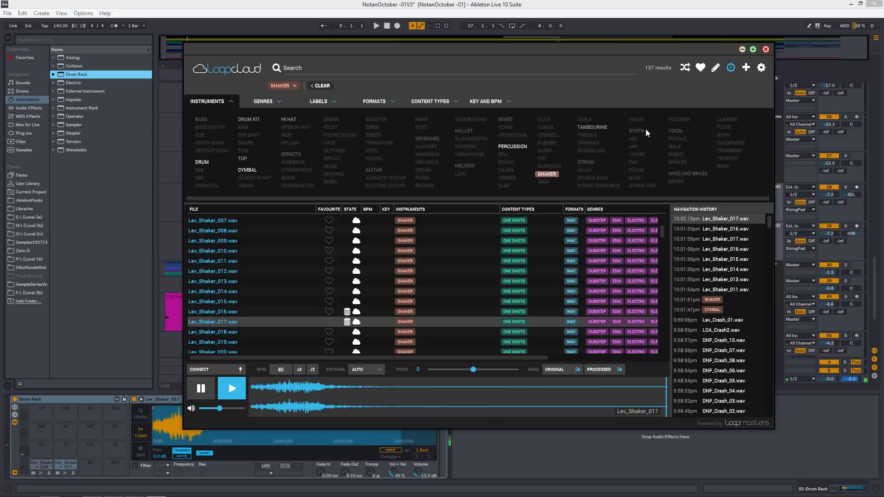
{"action": "left_click", "coordinate": [741, 50]}
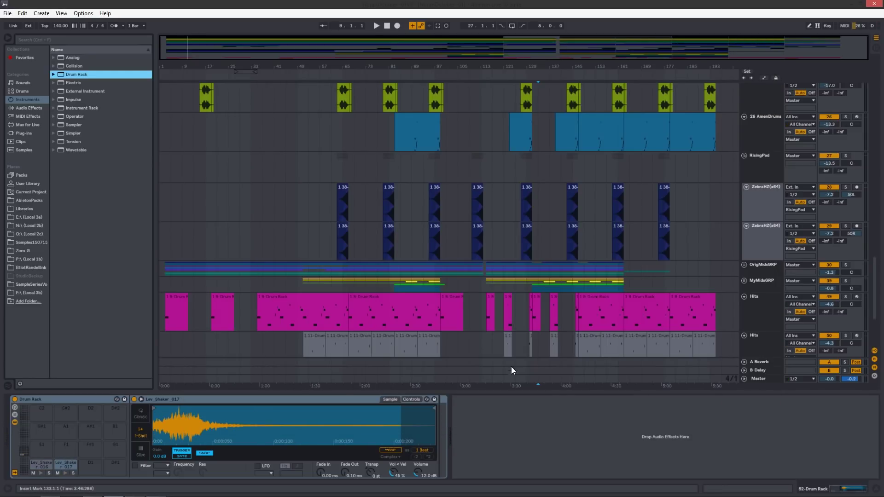
- Insert an empty MIDI clip over bars 35–37 on the 52-Drum Rack track
{"action": "scroll", "coordinate": [604, 300], "scroll_direction": "down", "scroll_amount": 5}
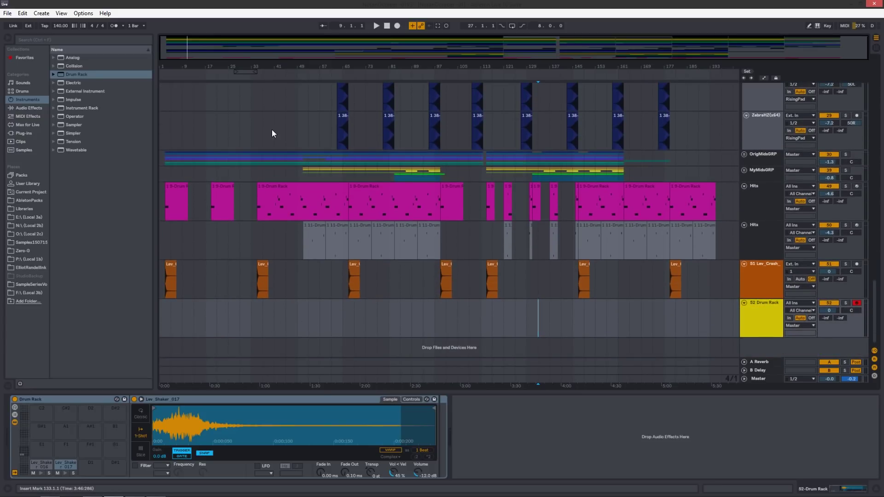
{"action": "left_click_drag", "start_coordinate": [256, 72], "coordinate": [237, 293]}
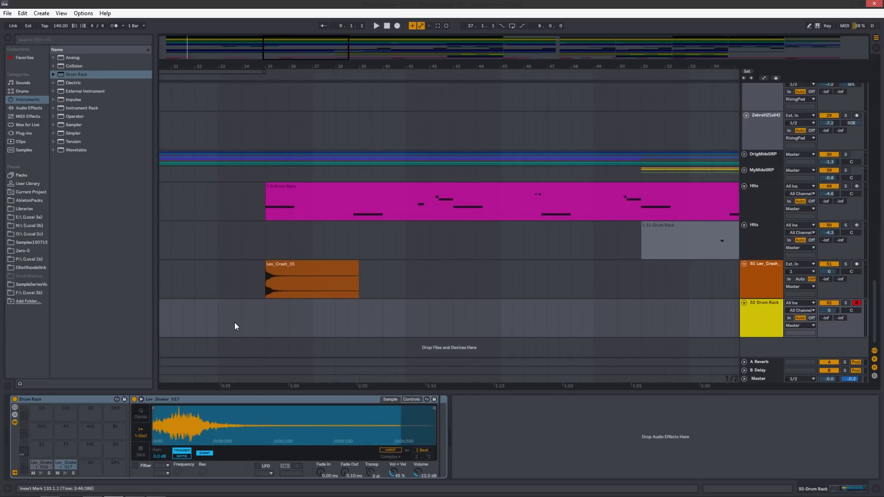
{"action": "left_click_drag", "start_coordinate": [270, 317], "coordinate": [309, 313]}
{"action": "right_click", "coordinate": [310, 313]}
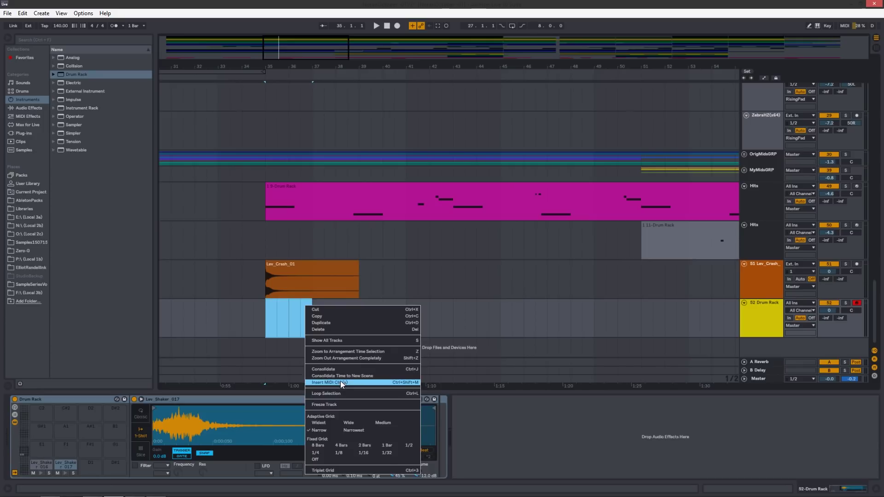
{"action": "key", "text": "Escape"}
{"action": "key", "text": "ctrl+shift+m"}
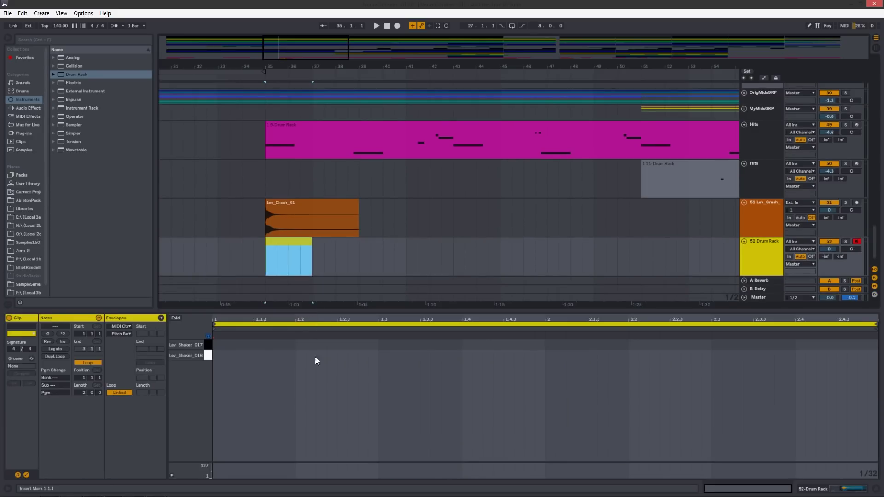
- Draw eight sixteenth-note hits alternating Lev_Shaker_016 and Lev_Shaker_017 across the first half-bar
{"action": "double_click", "coordinate": [217, 355]}
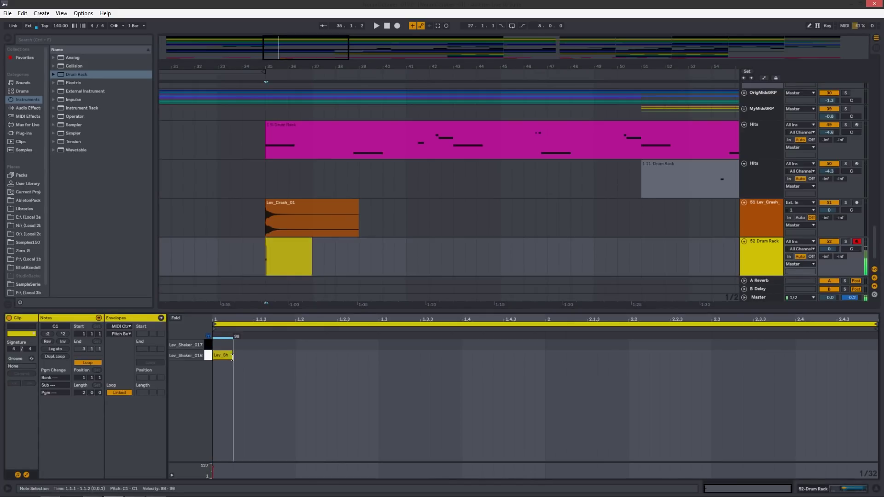
{"action": "double_click", "coordinate": [243, 345]}
{"action": "double_click", "coordinate": [261, 355]}
{"action": "double_click", "coordinate": [285, 345]}
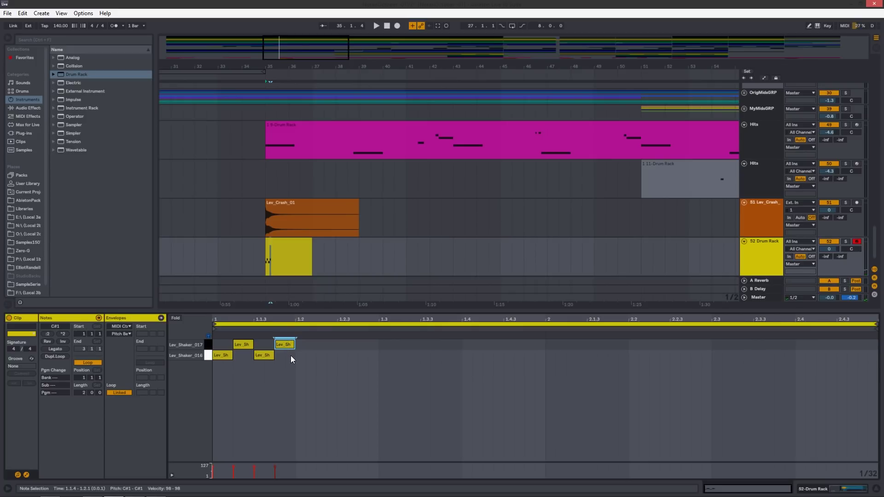
{"action": "double_click", "coordinate": [303, 356]}
{"action": "double_click", "coordinate": [325, 345]}
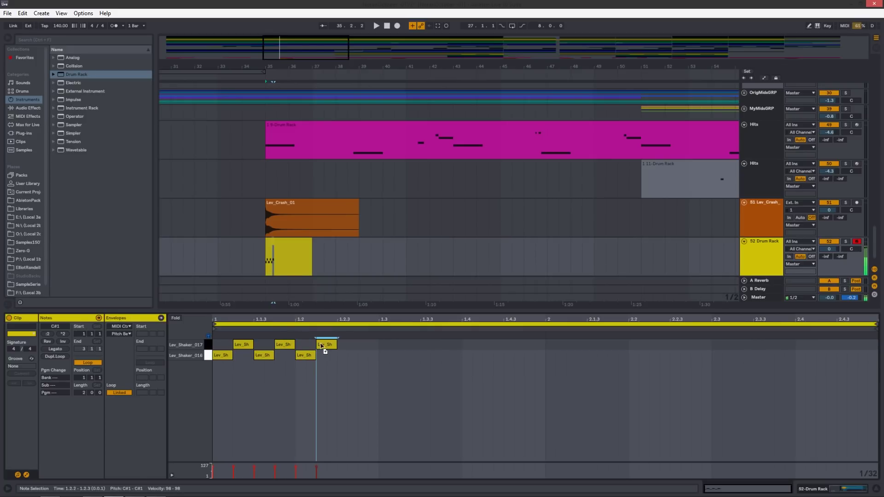
{"action": "double_click", "coordinate": [348, 355]}
{"action": "double_click", "coordinate": [369, 345]}
- Duplicate the half-bar pattern to fill the bar and lower Lev_Shaker_017 velocity to 68
{"action": "left_click_drag", "start_coordinate": [376, 361], "coordinate": [220, 362]}
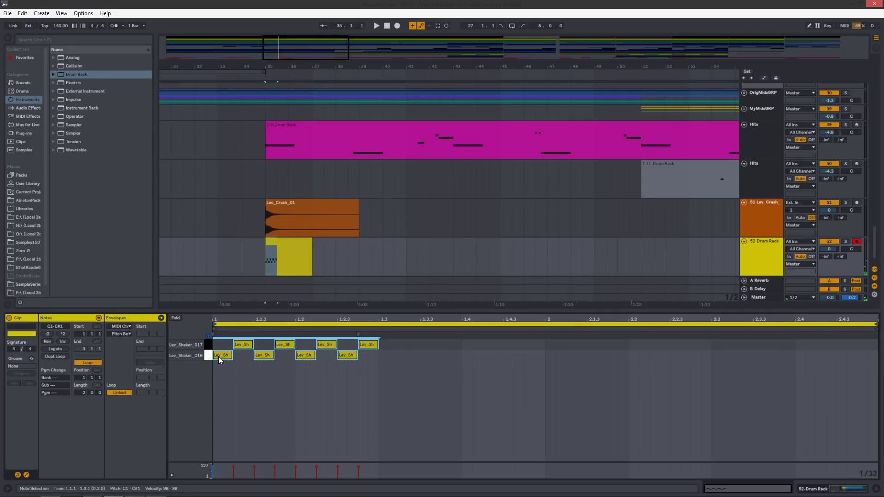
{"action": "key", "text": "ctrl+d"}
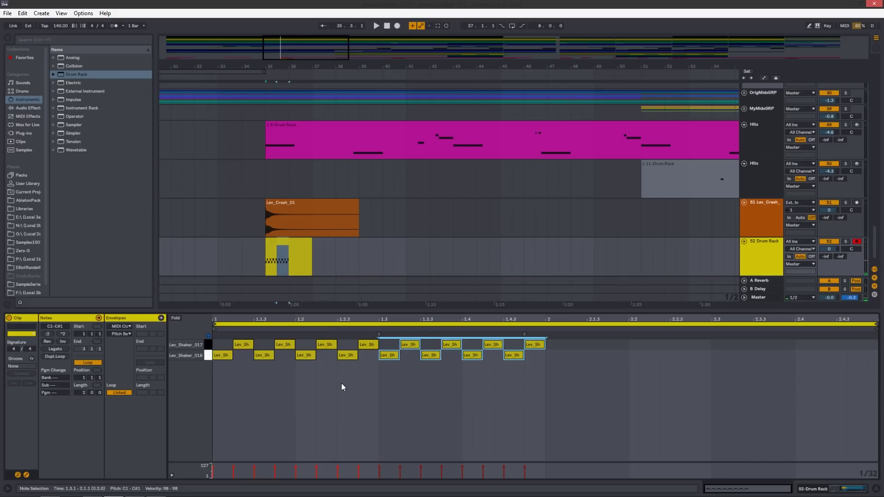
{"action": "left_click", "coordinate": [295, 377]}
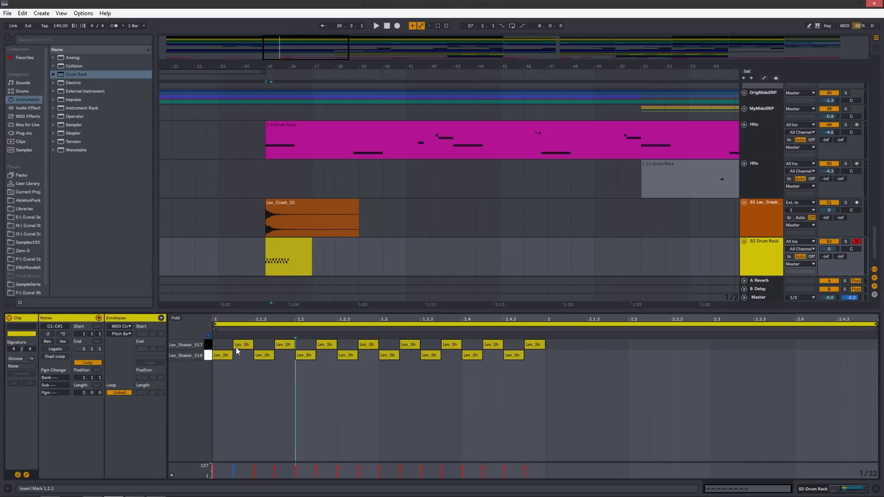
{"action": "left_click", "coordinate": [207, 346]}
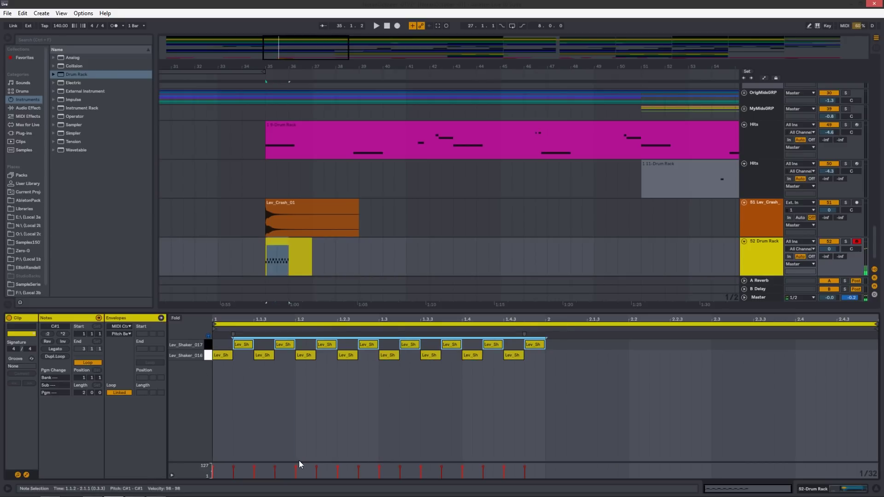
{"action": "left_click_drag", "start_coordinate": [232, 467], "coordinate": [247, 472]}
- Lower the velocity of the off-beat Lev_Shaker_016 notes at 1.1.3, 1.2.3, 1.3.3 and 1.4.3
{"action": "left_click", "coordinate": [264, 355]}
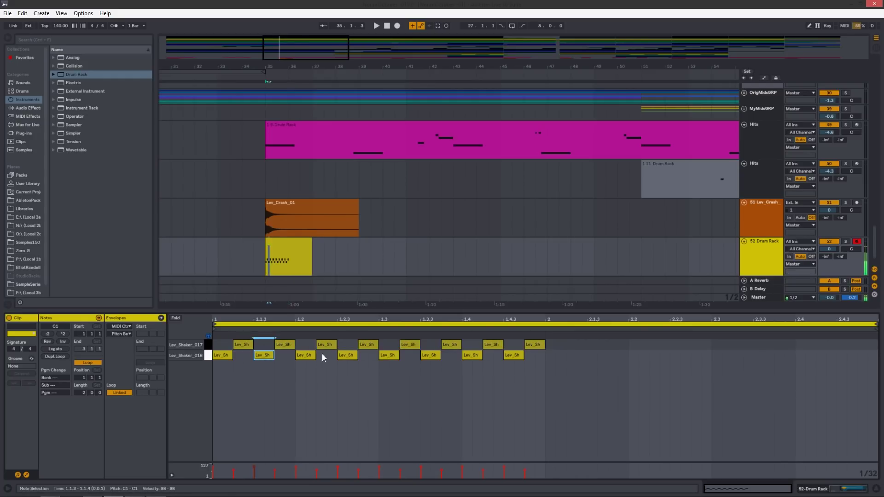
{"action": "left_click", "coordinate": [346, 357], "text": "shift"}
{"action": "left_click", "coordinate": [430, 356], "text": "shift"}
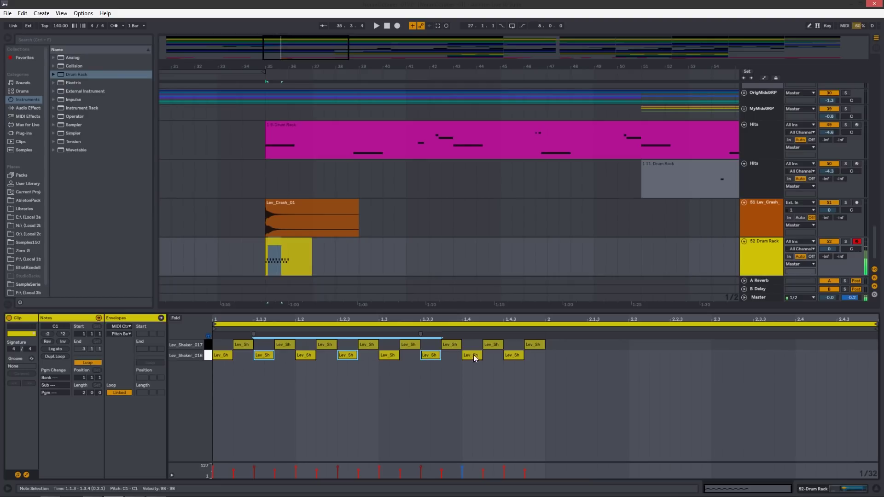
{"action": "left_click", "coordinate": [509, 356], "text": "shift"}
{"action": "mouse_move", "coordinate": [254, 471]}
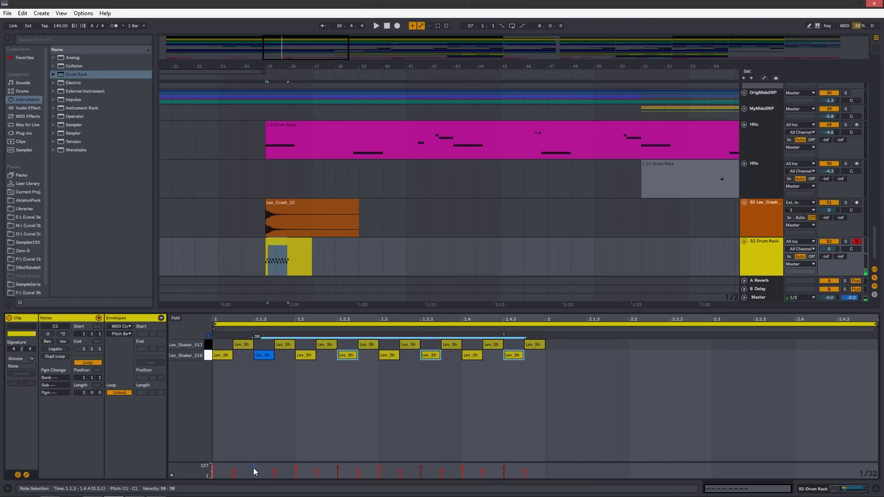
{"action": "left_click_drag", "start_coordinate": [254, 472], "coordinate": [253, 468]}
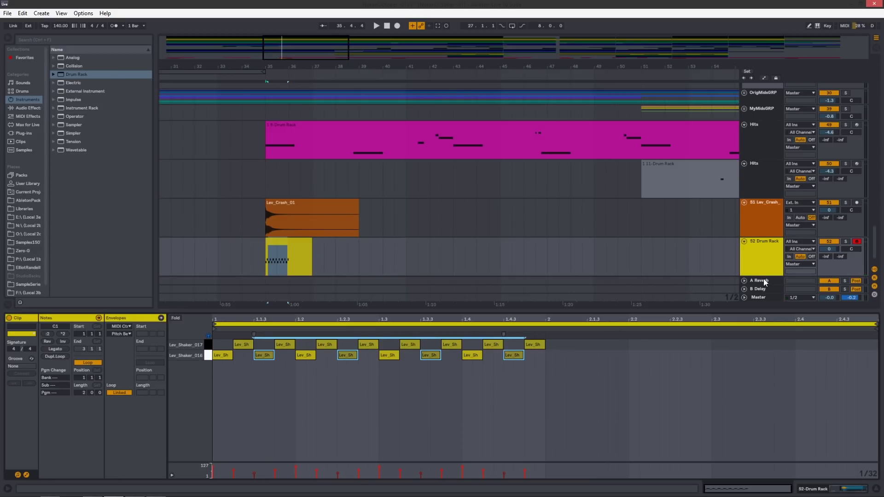
- Solo 52 Drum Rack, audition the pattern, and duplicate the one-bar pattern into bar 2
{"action": "left_click", "coordinate": [845, 242]}
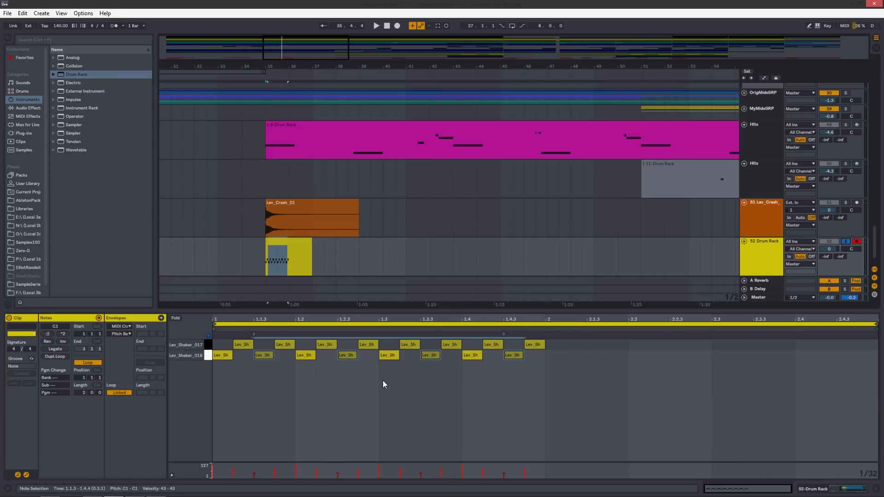
{"action": "key", "text": "space"}
{"action": "key", "text": "space"}
{"action": "left_click", "coordinate": [536, 367]}
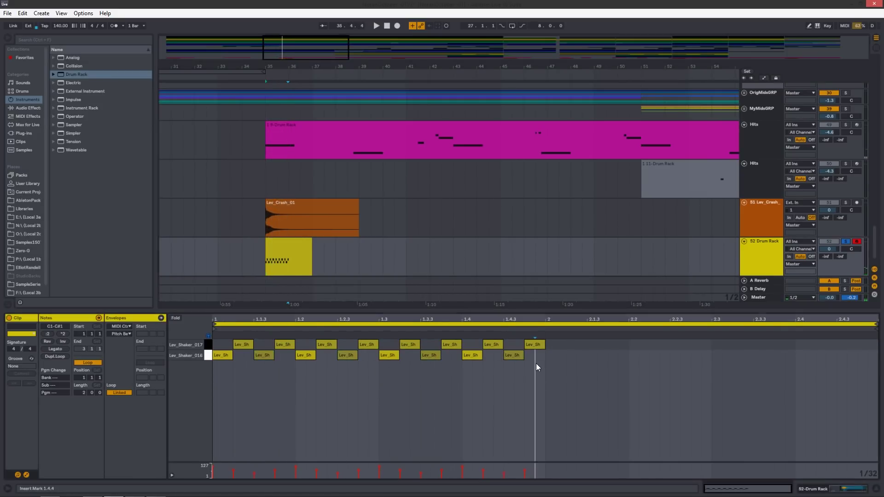
{"action": "key", "text": "ctrl+a"}
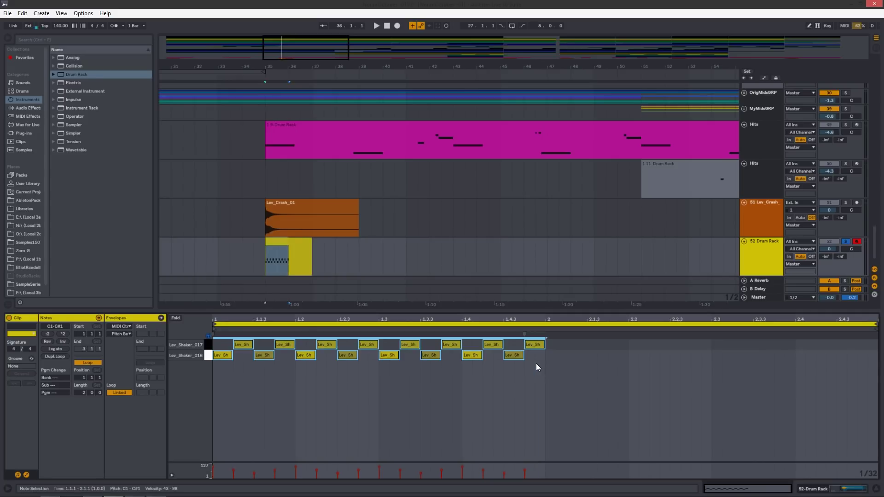
{"action": "key", "text": "ctrl+d"}
{"action": "key", "text": "space"}
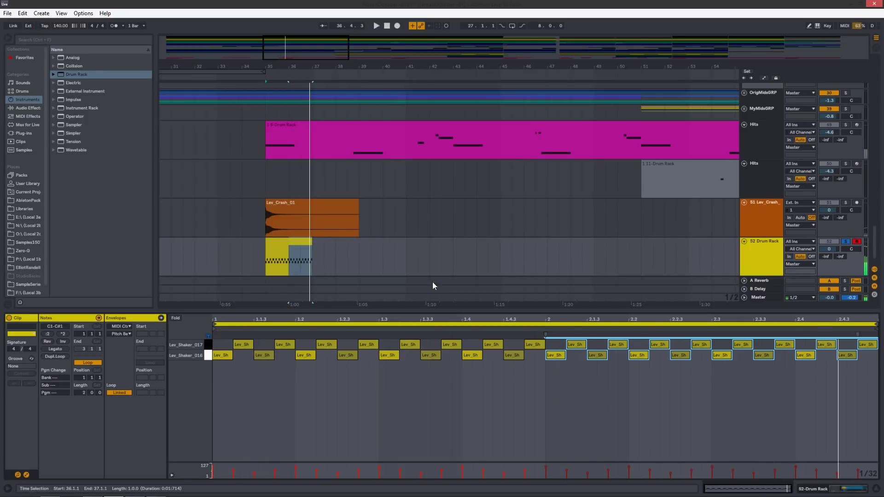
- Unsolo 52 Drum Rack and copy the shaker clip along the track under the next crash hit
{"action": "left_click", "coordinate": [845, 241]}
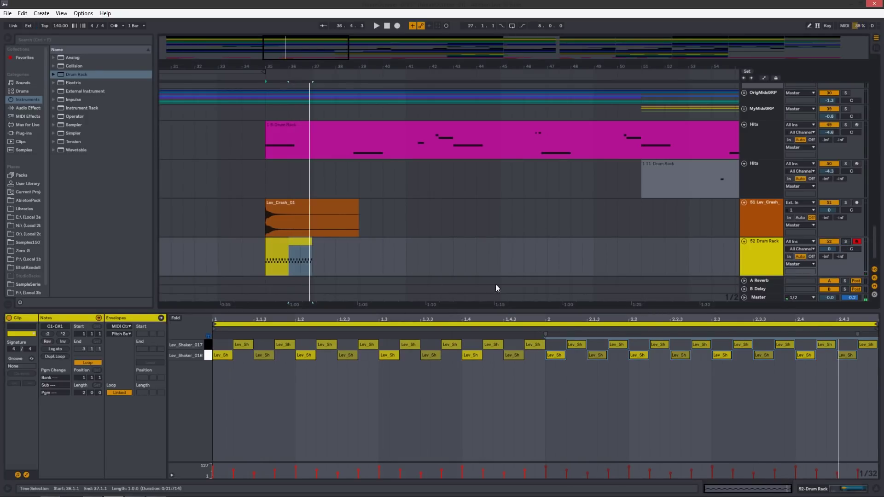
{"action": "left_click", "coordinate": [291, 249]}
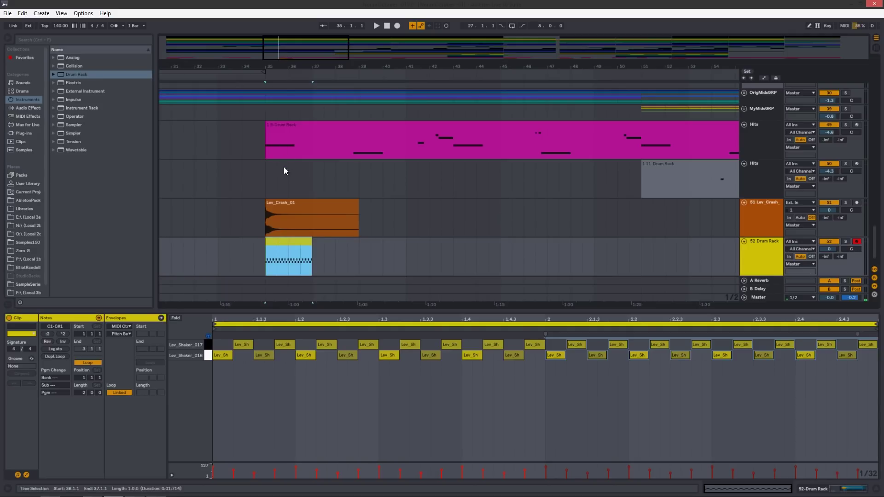
{"action": "left_click_drag", "start_coordinate": [353, 68], "coordinate": [274, 138]}
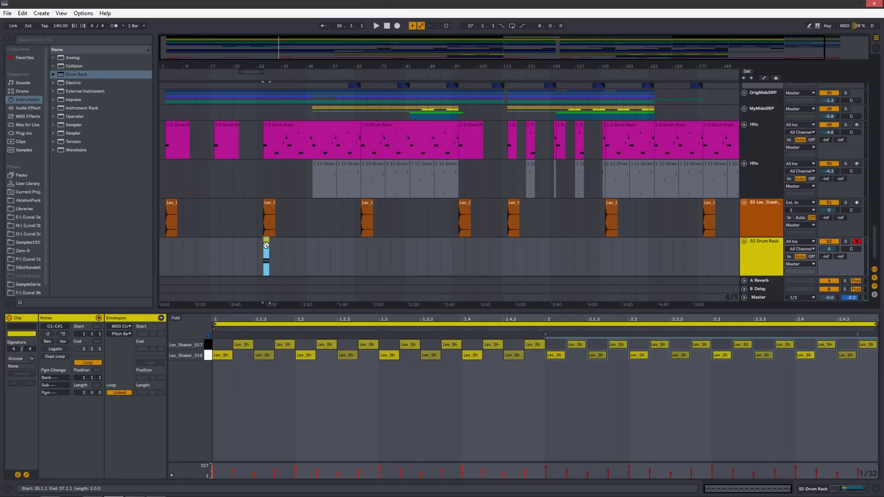
{"action": "left_click_drag", "start_coordinate": [266, 245], "coordinate": [363, 244]}
{"action": "left_click_drag", "start_coordinate": [266, 241], "coordinate": [369, 247]}
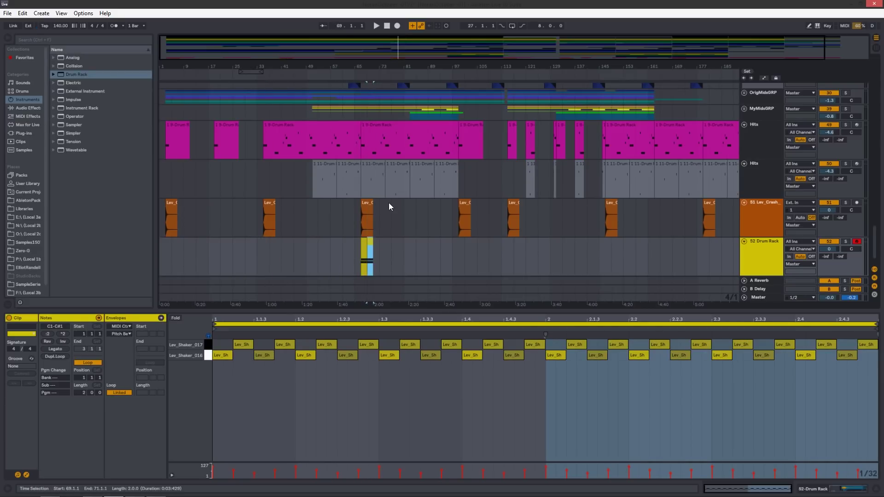
{"action": "left_click_drag", "start_coordinate": [363, 64], "coordinate": [364, 119]}
- Duplicate the two shaker clips into four, loop bars 67–75, and show the Drum Rack devices
{"action": "left_click", "coordinate": [328, 241]}
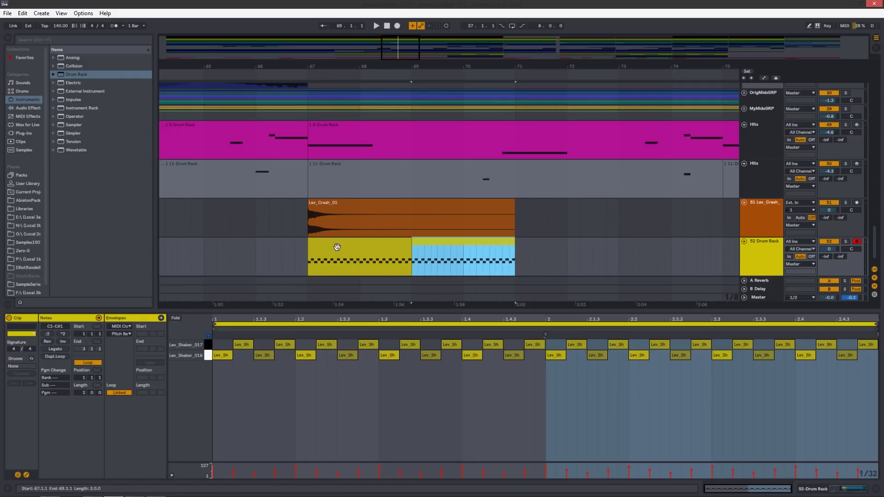
{"action": "left_click", "coordinate": [398, 243], "text": "shift"}
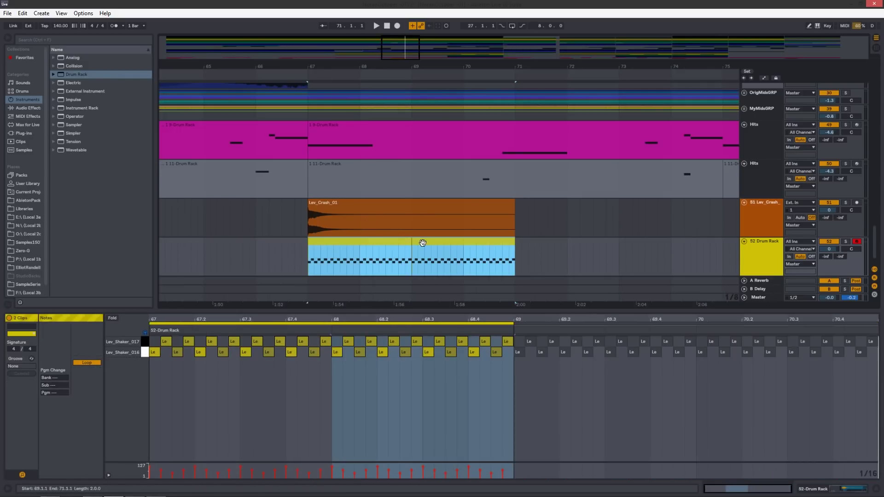
{"action": "key", "text": "ctrl+d"}
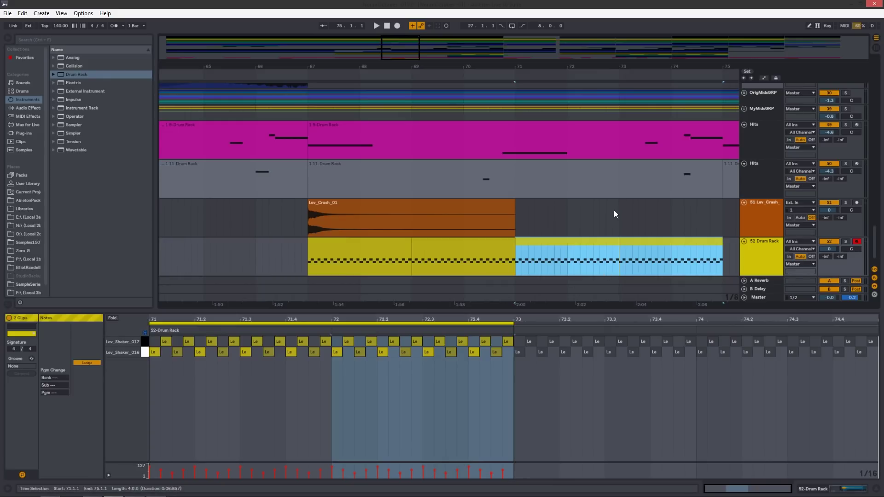
{"action": "left_click", "coordinate": [325, 244], "text": "shift"}
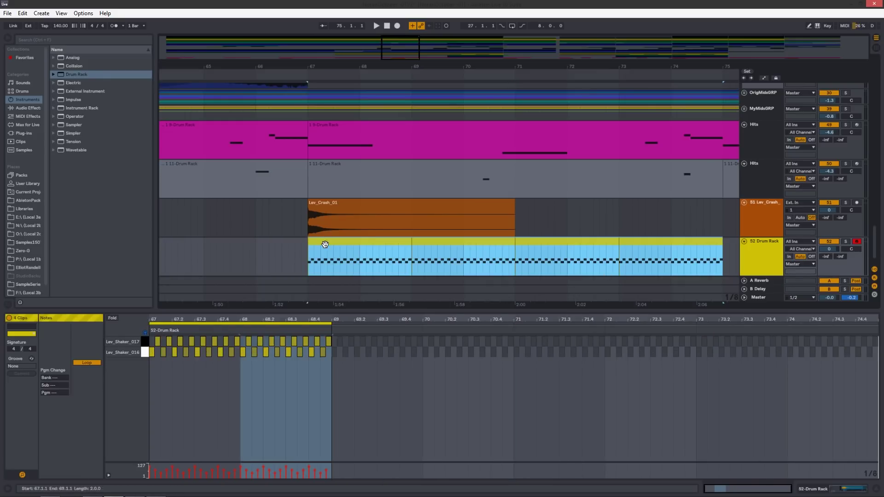
{"action": "key", "text": "ctrl+l"}
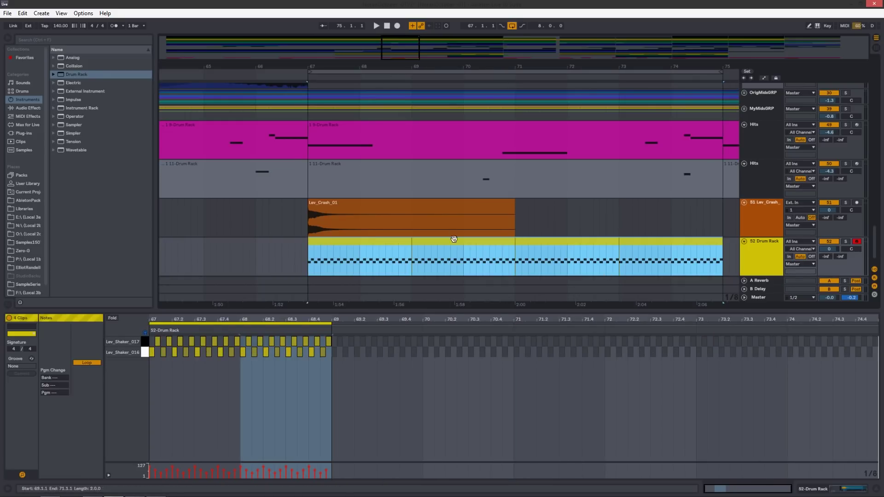
{"action": "left_click", "coordinate": [770, 242]}
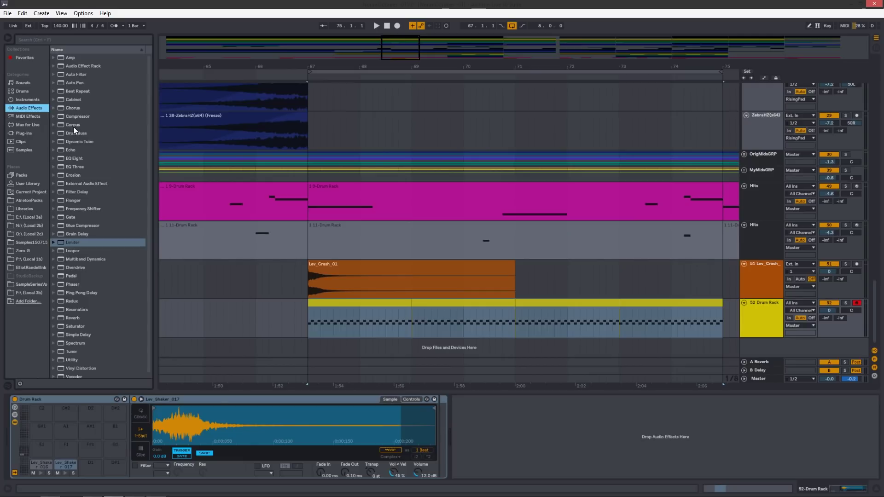
- Add a Compressor after the shaker sampler, sidechained from DrumGRP
{"action": "left_click", "coordinate": [75, 117]}
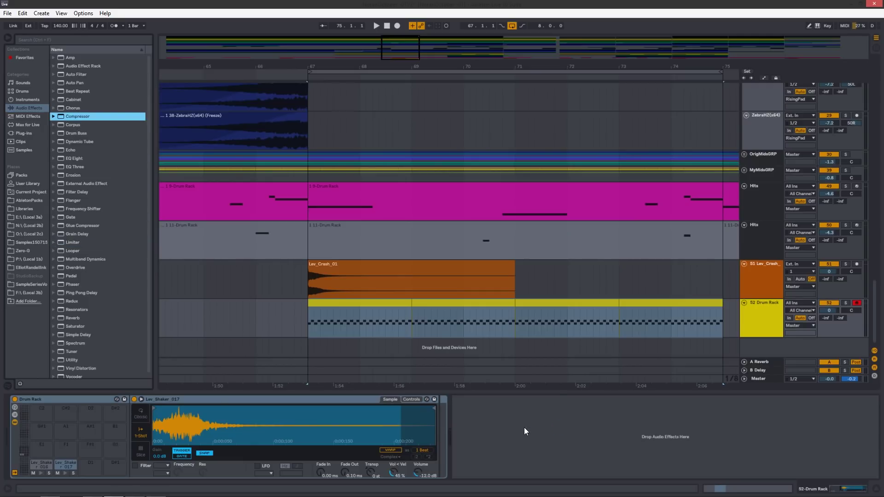
{"action": "left_click_drag", "start_coordinate": [524, 428], "coordinate": [501, 412]}
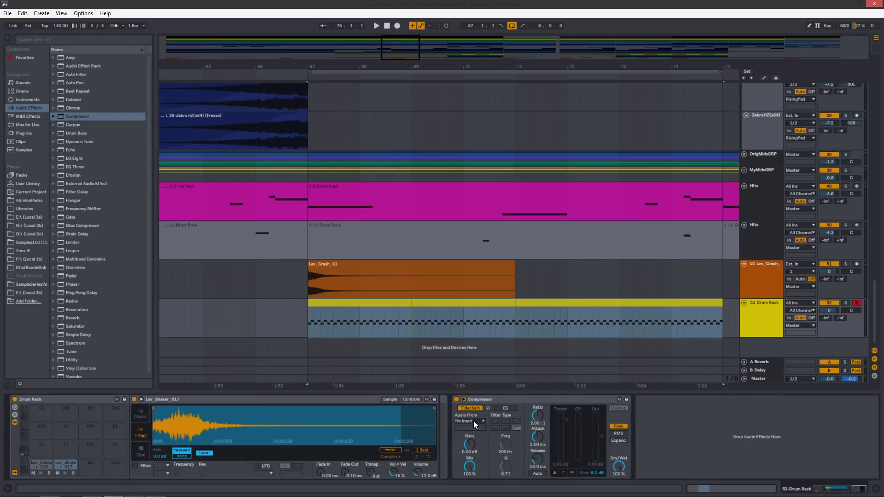
{"action": "left_click", "coordinate": [469, 421]}
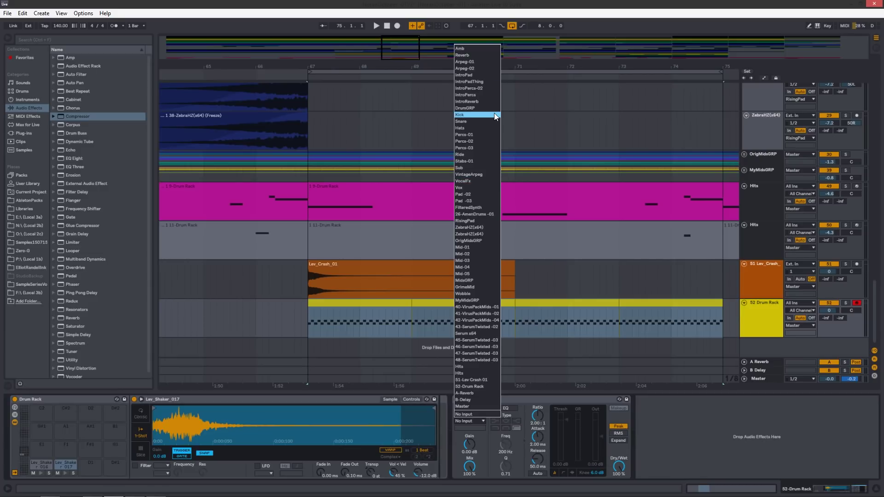
{"action": "left_click", "coordinate": [573, 289]}
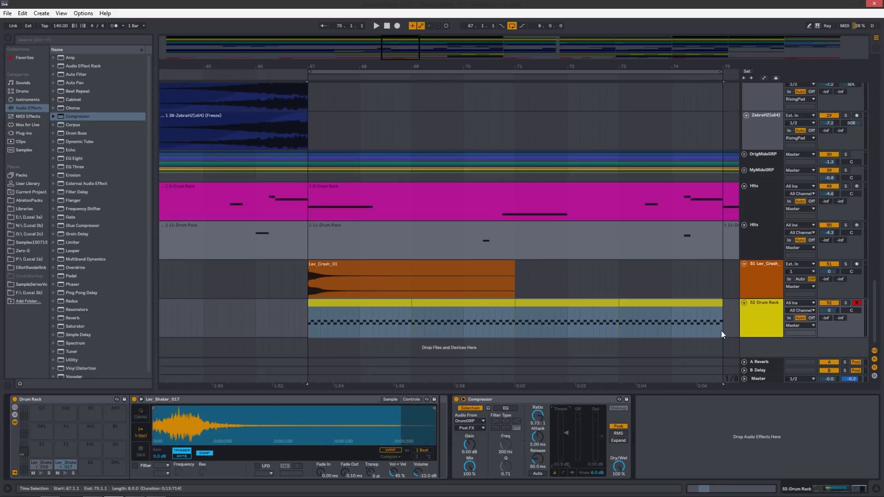
- Raise the Compressor ratio to inf:1 while checking the shaker clip at bars 67–69
{"action": "scroll", "coordinate": [828, 267], "scroll_direction": "up", "scroll_amount": 5}
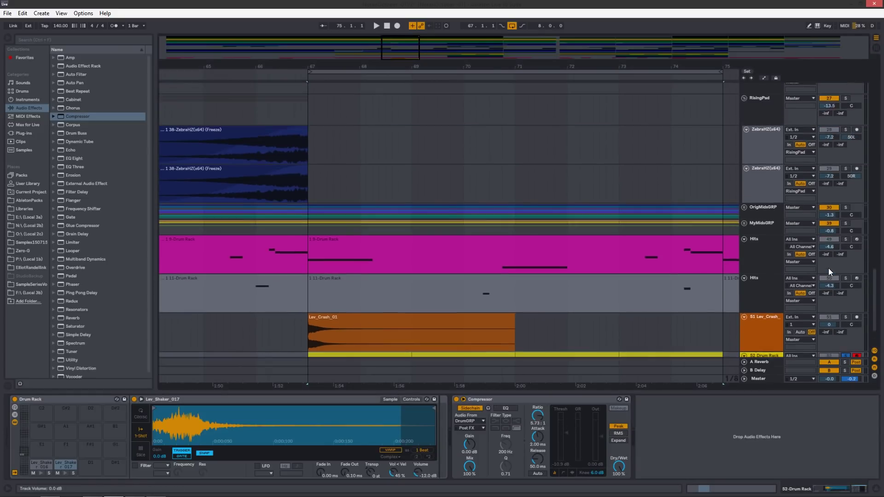
{"action": "scroll", "coordinate": [827, 268], "scroll_direction": "up", "scroll_amount": 10}
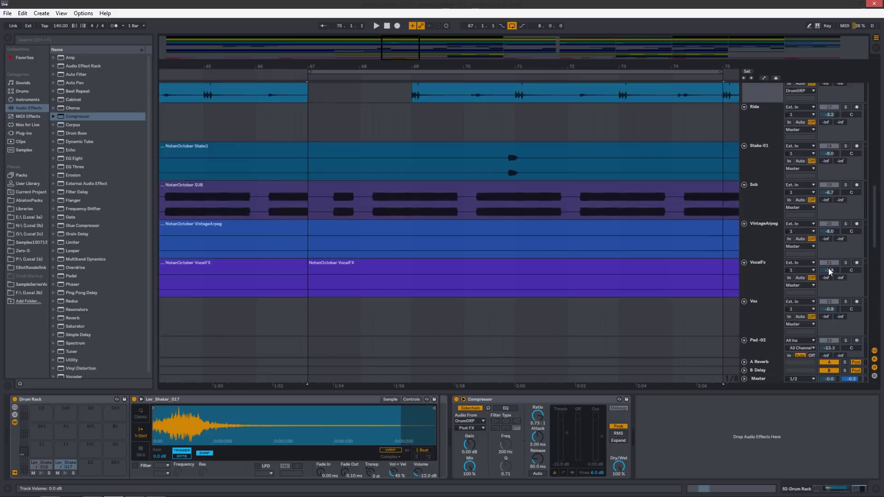
{"action": "scroll", "coordinate": [827, 268], "scroll_direction": "up", "scroll_amount": 4}
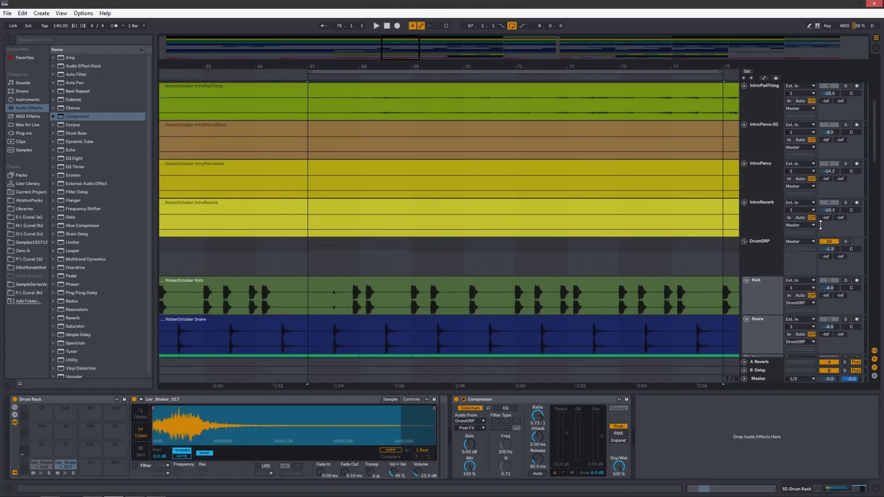
{"action": "left_click_drag", "start_coordinate": [876, 149], "coordinate": [876, 333]}
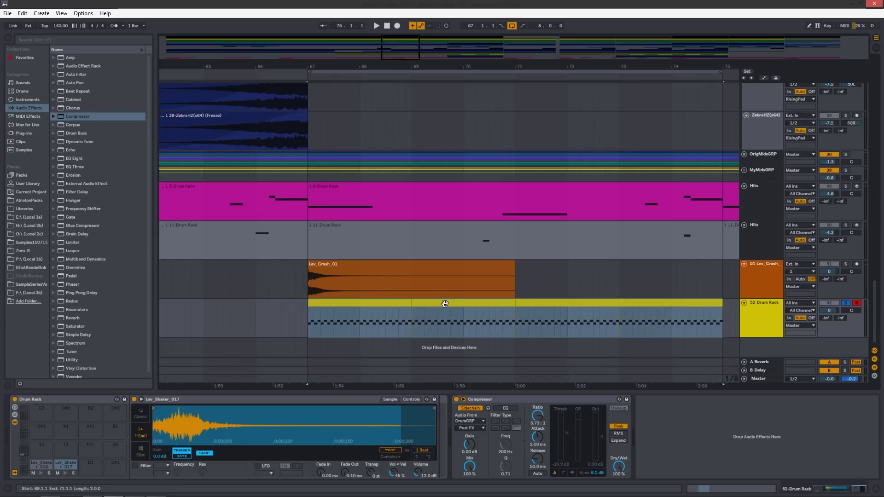
{"action": "key", "text": "space"}
{"action": "left_click", "coordinate": [370, 315]}
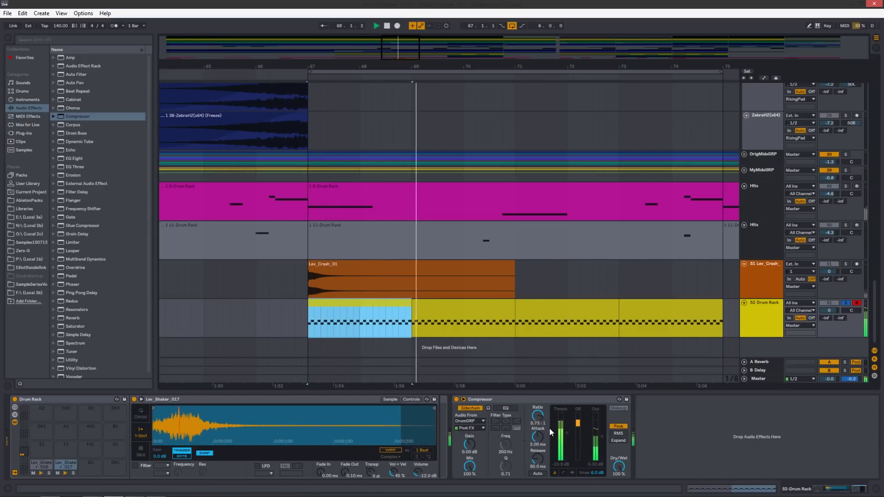
{"action": "left_click_drag", "start_coordinate": [546, 415], "coordinate": [546, 392]}
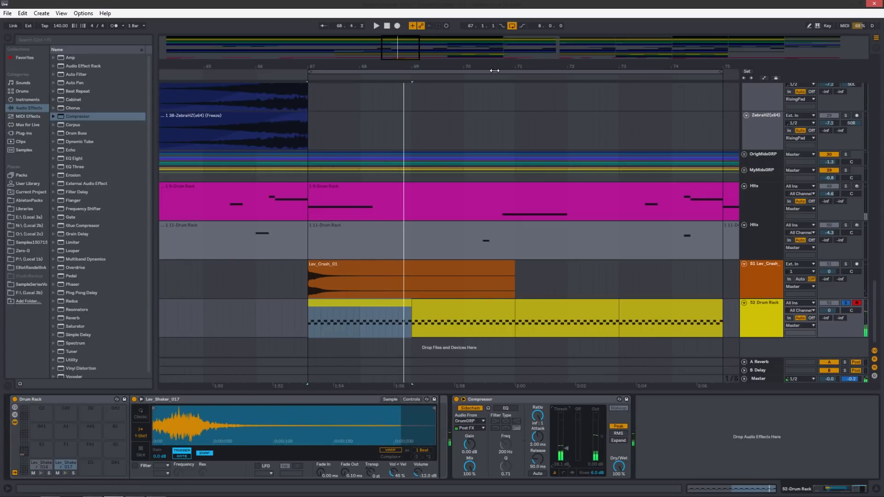
{"action": "left_click_drag", "start_coordinate": [325, 71], "coordinate": [326, 92]}
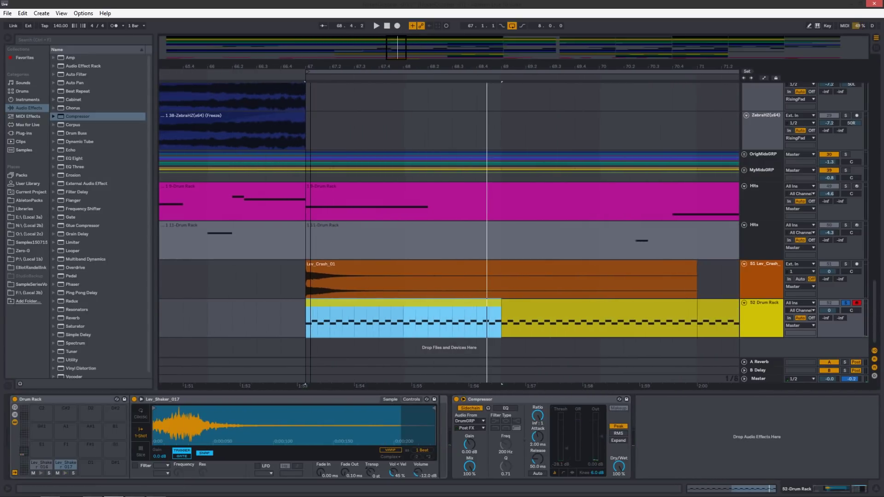
{"action": "left_click", "coordinate": [549, 401]}
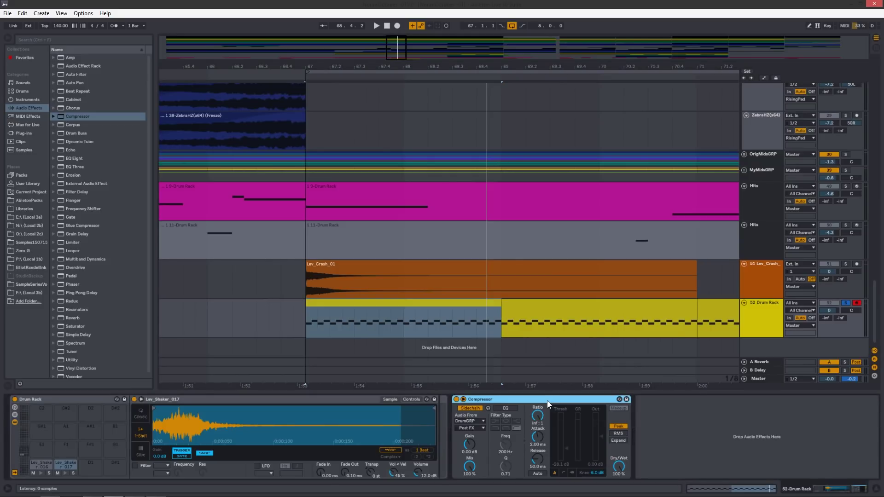
- Replace the Compressor with a Gate sidechained from DrumGRP and start playback to audition it
{"action": "key", "text": "Delete"}
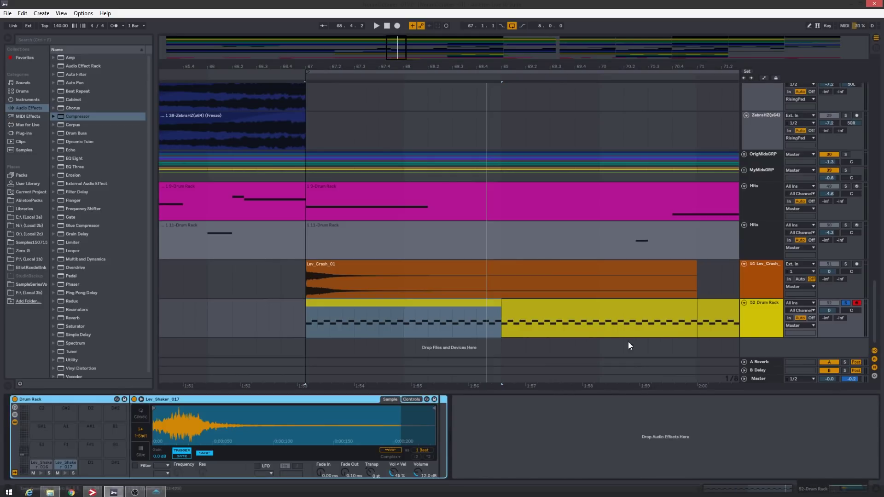
{"action": "left_click", "coordinate": [70, 218]}
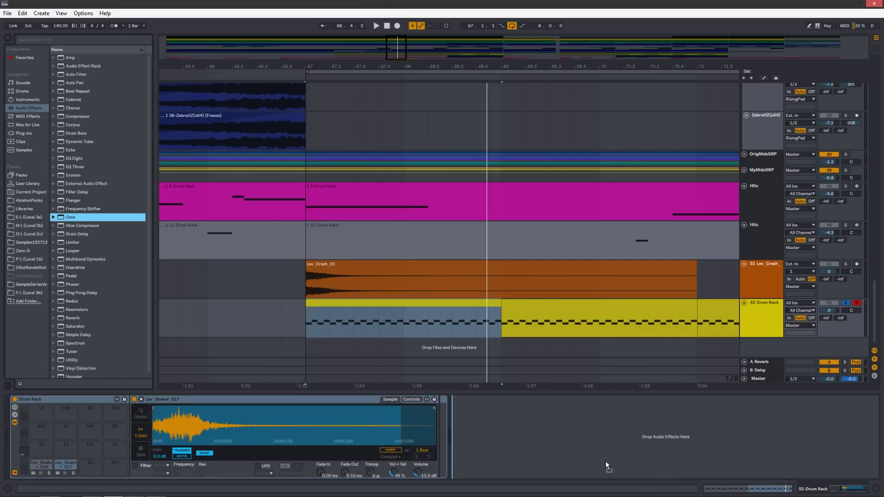
{"action": "left_click_drag", "start_coordinate": [591, 453], "coordinate": [593, 454]}
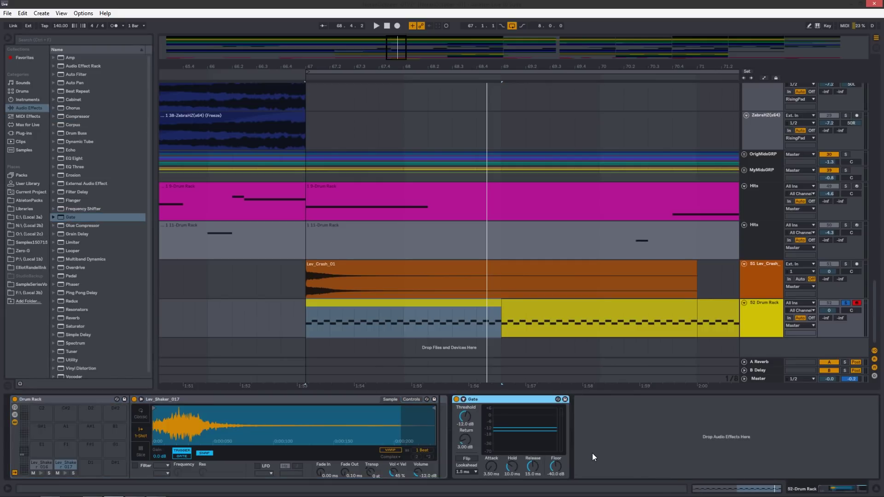
{"action": "left_click", "coordinate": [463, 399]}
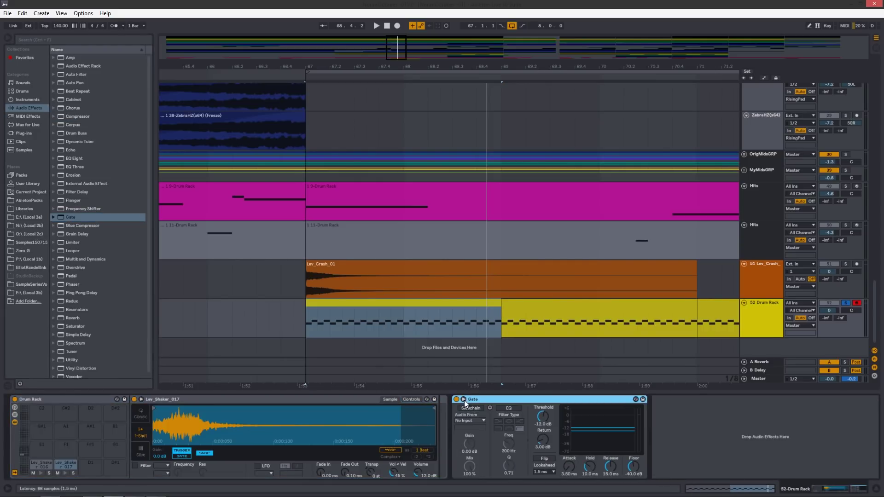
{"action": "left_click", "coordinate": [463, 407]}
{"action": "left_click", "coordinate": [465, 421]}
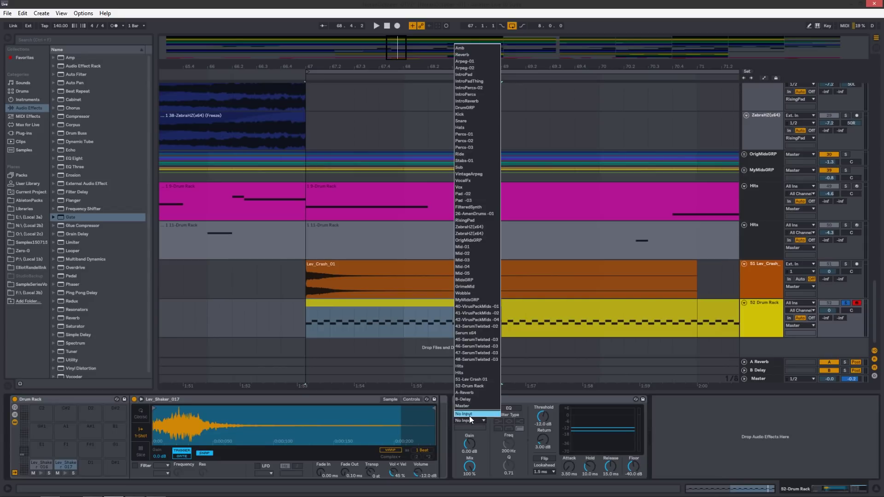
{"action": "key", "text": "Escape"}
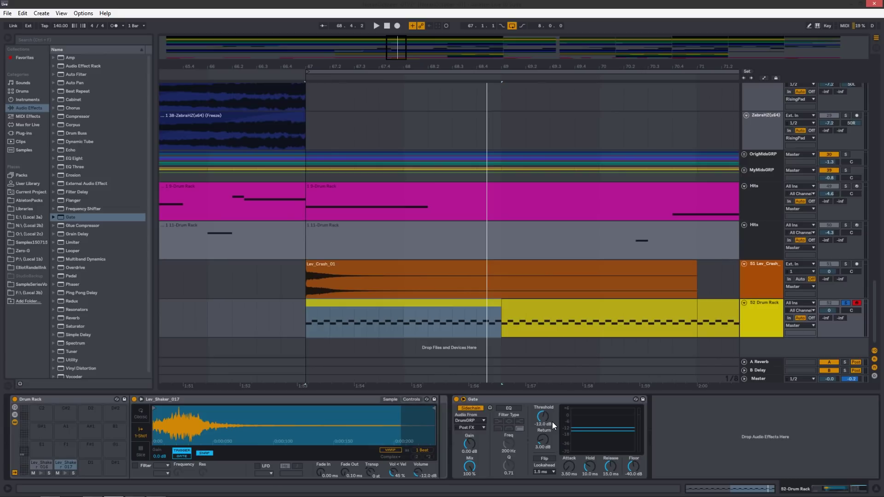
{"action": "key", "text": "space"}
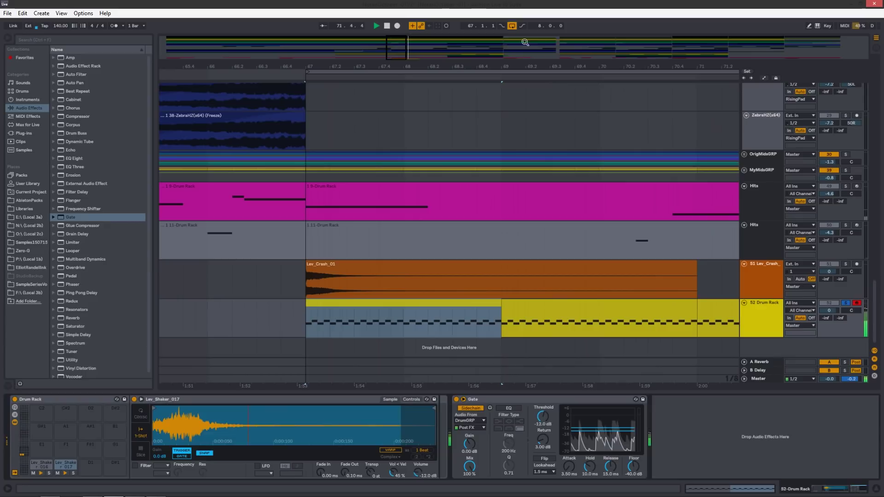
- Lower the Gate threshold to around -16.5 dB and raise its hold while playing from bar 67
{"action": "scroll", "coordinate": [530, 66], "scroll_direction": "down", "scroll_amount": 5}
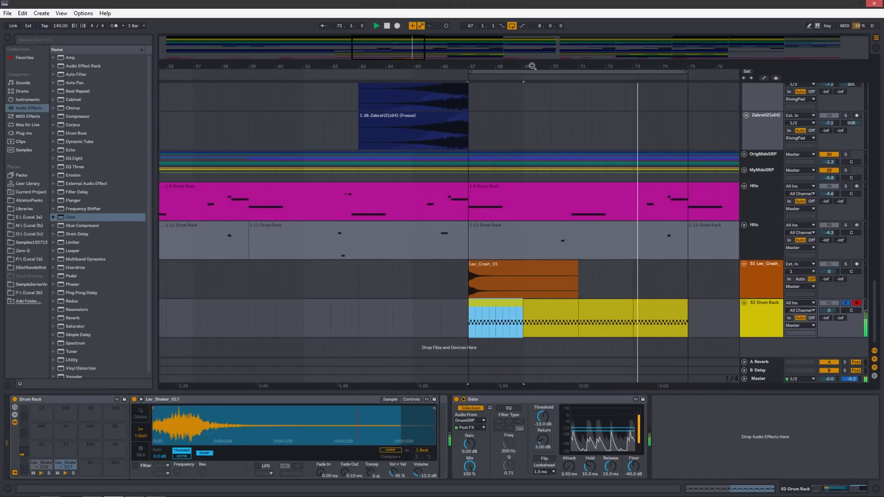
{"action": "left_click_drag", "start_coordinate": [543, 416], "coordinate": [543, 428]}
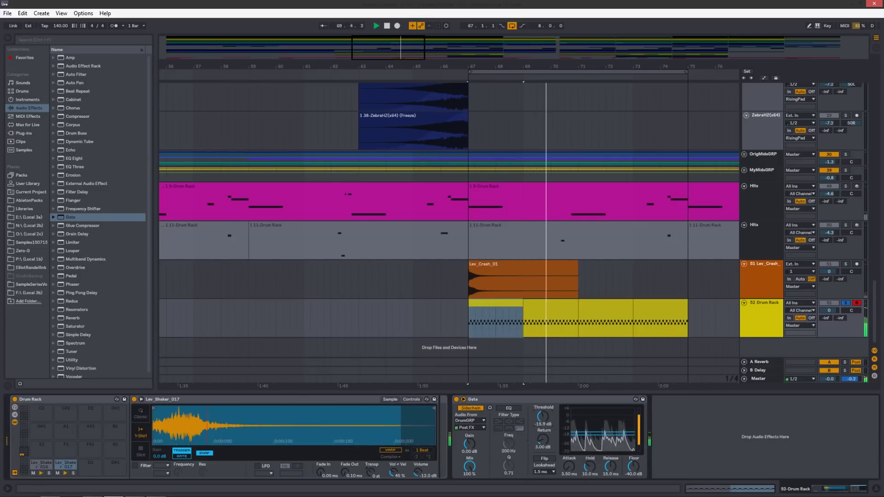
{"action": "left_click_drag", "start_coordinate": [637, 445], "coordinate": [637, 447]}
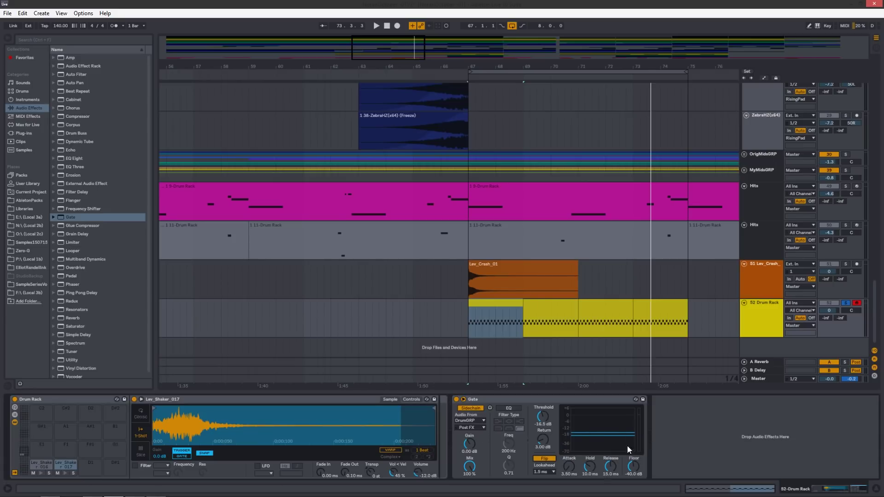
{"action": "left_click", "coordinate": [487, 302]}
{"action": "key", "text": "space"}
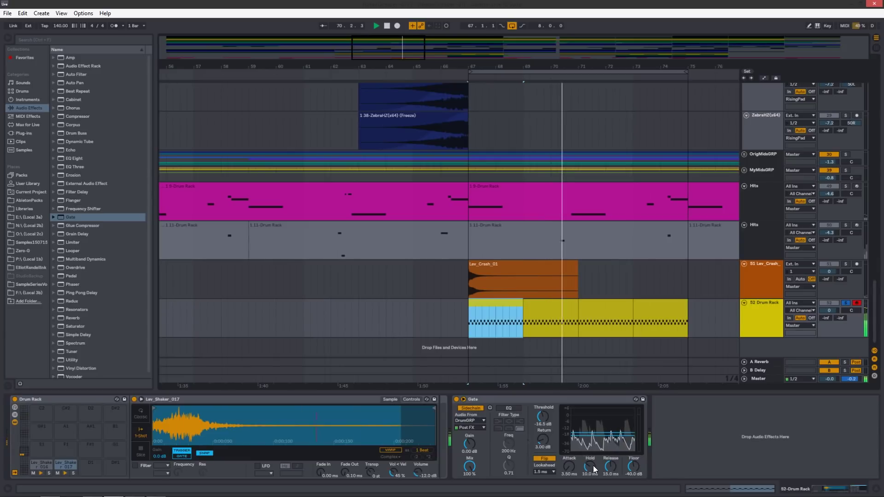
{"action": "mouse_move", "coordinate": [564, 440]}
{"action": "left_mouse_down"}
{"action": "mouse_move", "coordinate": [566, 447]}
{"action": "mouse_move", "coordinate": [566, 440]}
{"action": "left_mouse_up"}
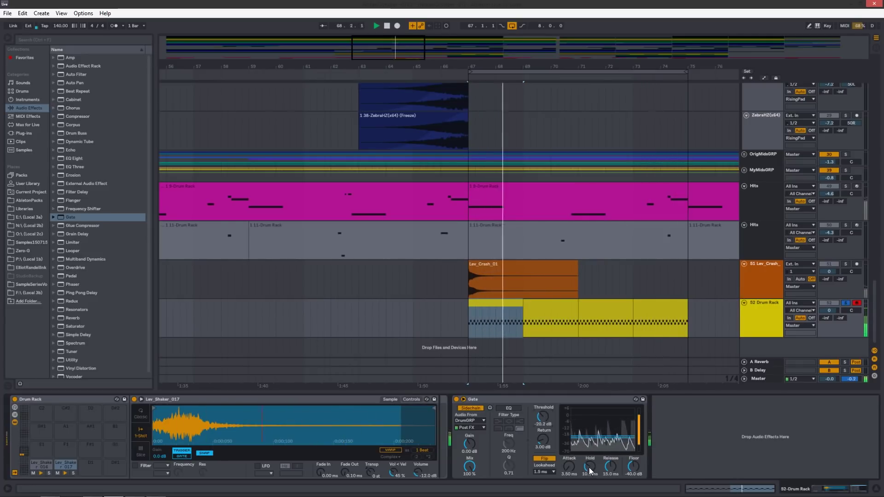
{"action": "left_click_drag", "start_coordinate": [589, 468], "coordinate": [590, 460]}
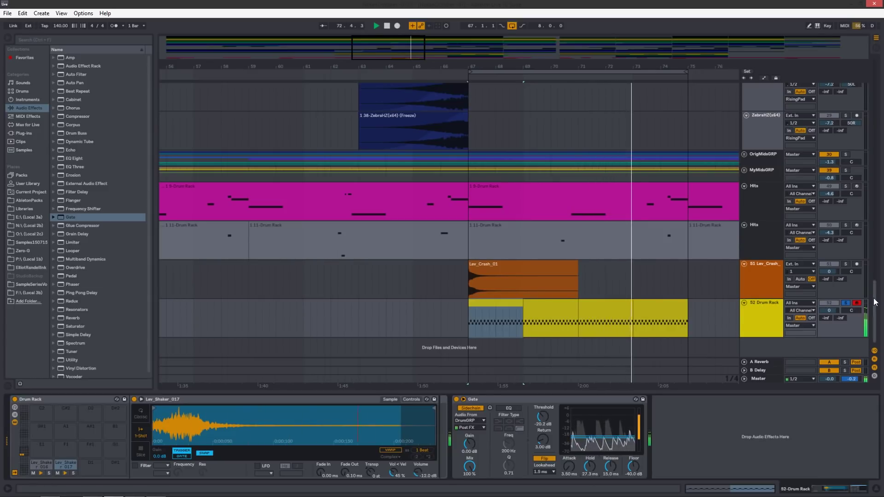
- Set the Gate threshold to -17.8 dB, turn off Flip, and shorten hold to 16.2 ms
{"action": "left_click", "coordinate": [844, 302]}
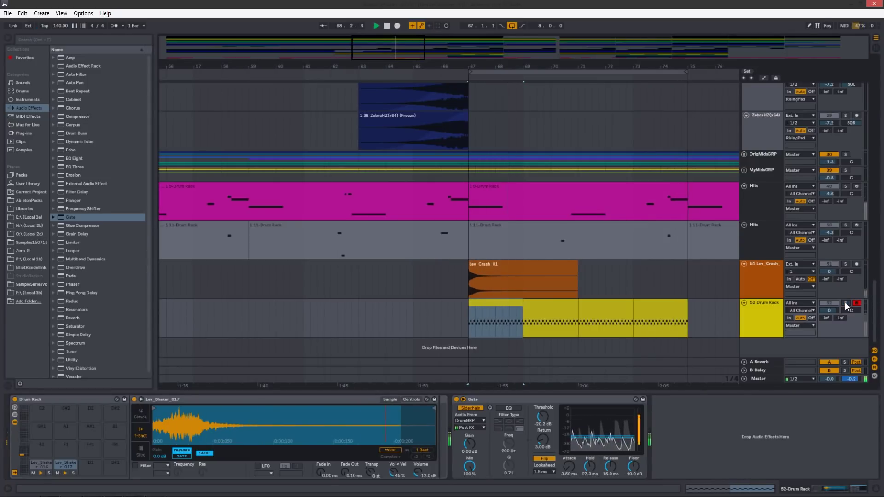
{"action": "left_click", "coordinate": [844, 302]}
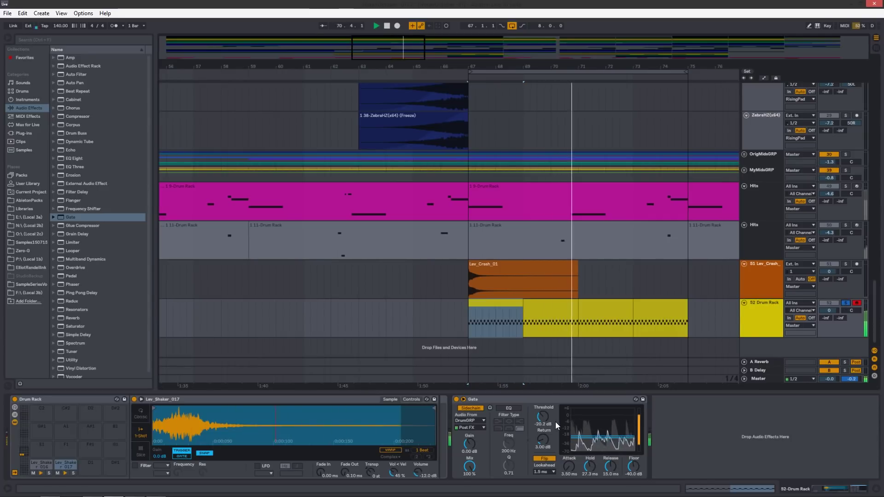
{"action": "left_click_drag", "start_coordinate": [545, 417], "coordinate": [545, 412]}
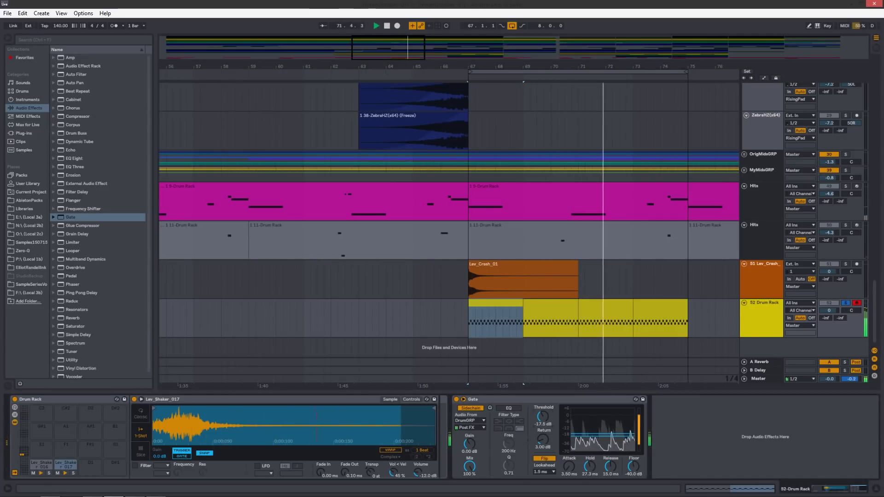
{"action": "left_click_drag", "start_coordinate": [543, 417], "coordinate": [544, 419]}
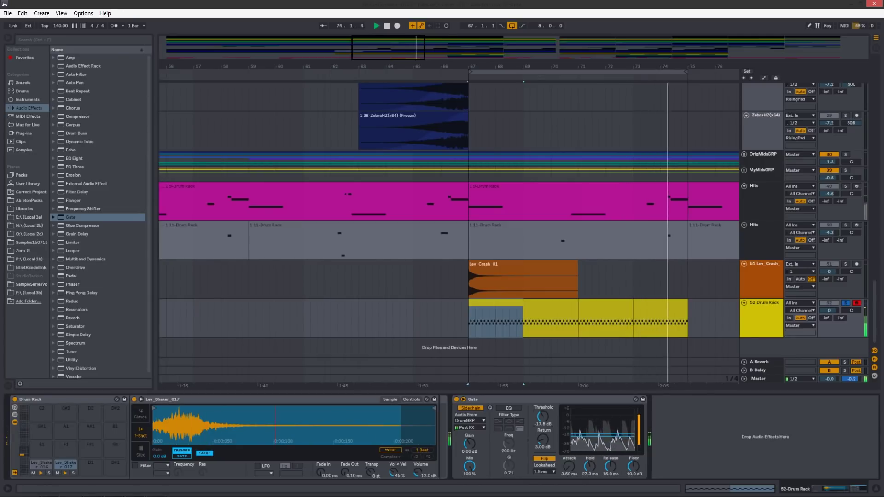
{"action": "left_click", "coordinate": [544, 459]}
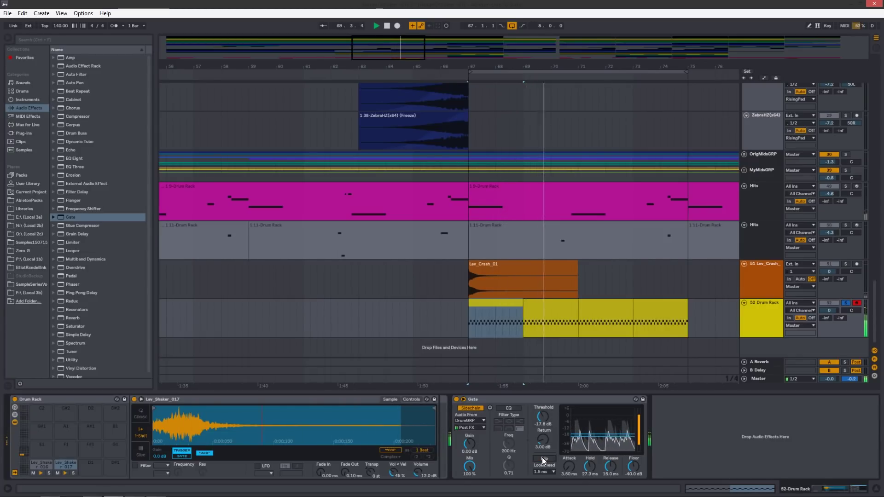
{"action": "left_click_drag", "start_coordinate": [590, 466], "coordinate": [590, 477]}
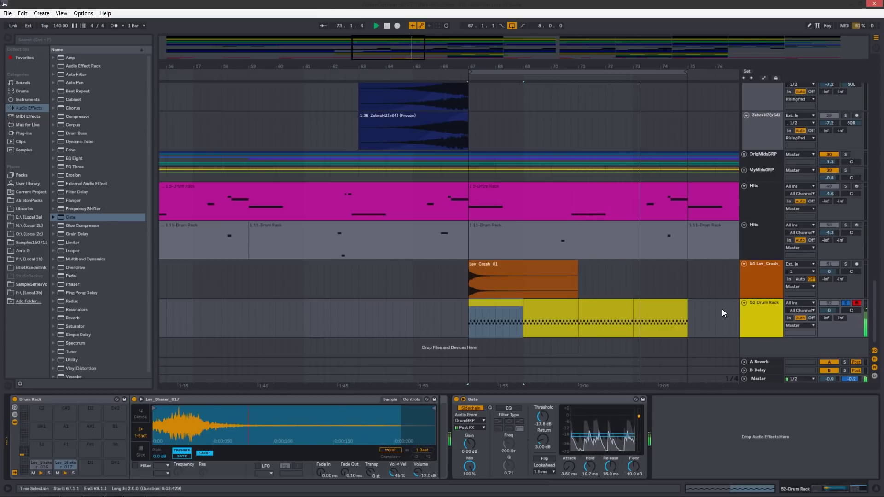
- Stop, unsolo 52 Drum Rack, replay from bar 63, and show the mixer overview
{"action": "key", "text": "space"}
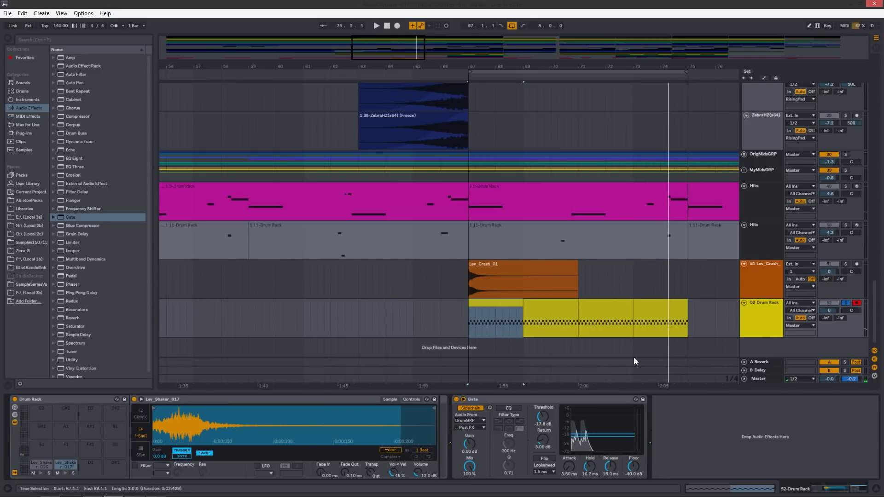
{"action": "left_click", "coordinate": [846, 304]}
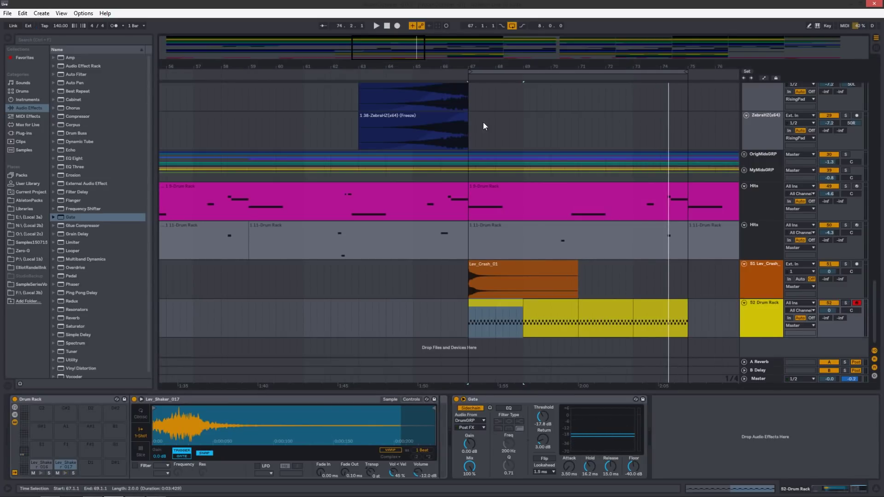
{"action": "left_click", "coordinate": [356, 75]}
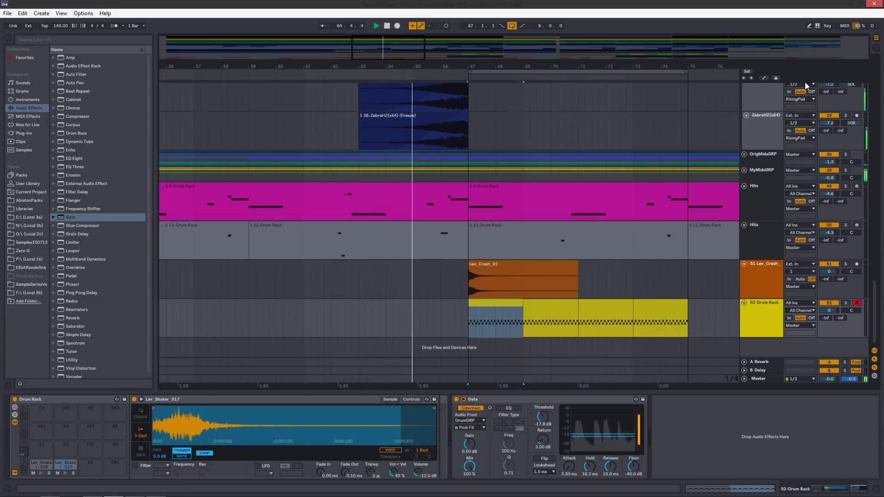
{"action": "left_click", "coordinate": [877, 49]}
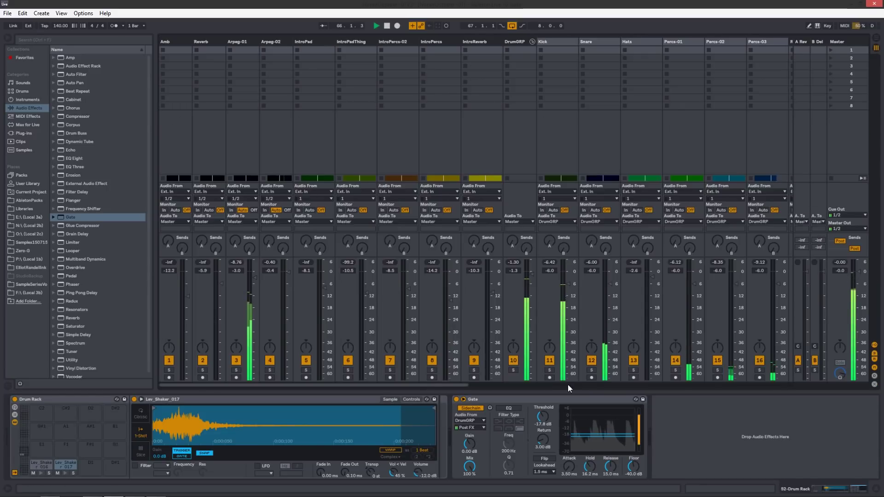
- Pull the 52 Drum Rack fader to -4.3 dB and lengthen the Gate hold to 24.3 ms
{"action": "left_click_drag", "start_coordinate": [581, 386], "coordinate": [710, 387]}
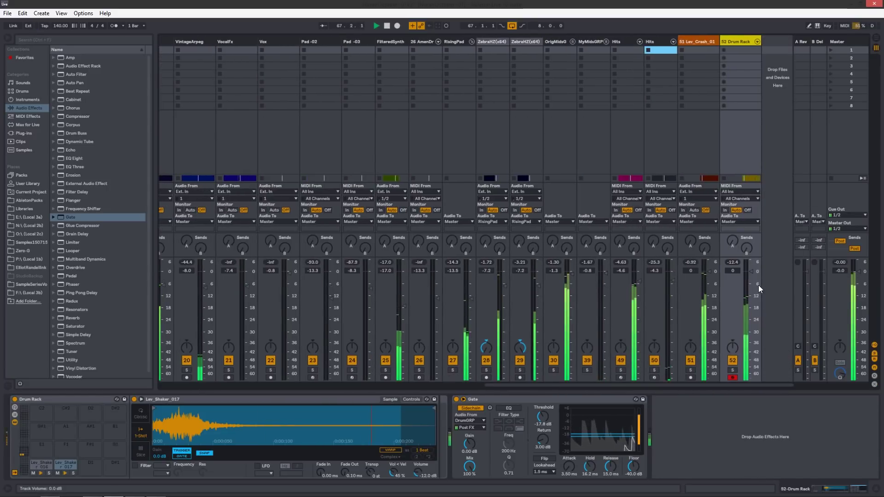
{"action": "left_click_drag", "start_coordinate": [752, 278], "coordinate": [753, 283]}
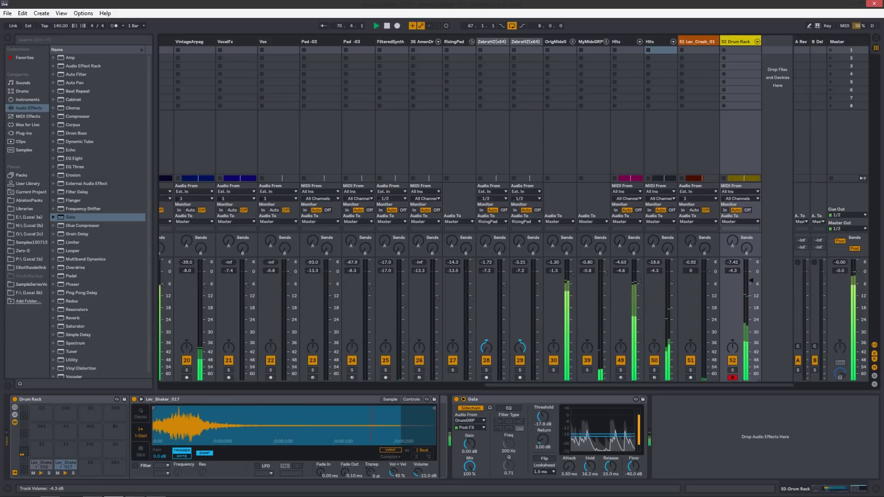
{"action": "left_click_drag", "start_coordinate": [591, 468], "coordinate": [592, 462]}
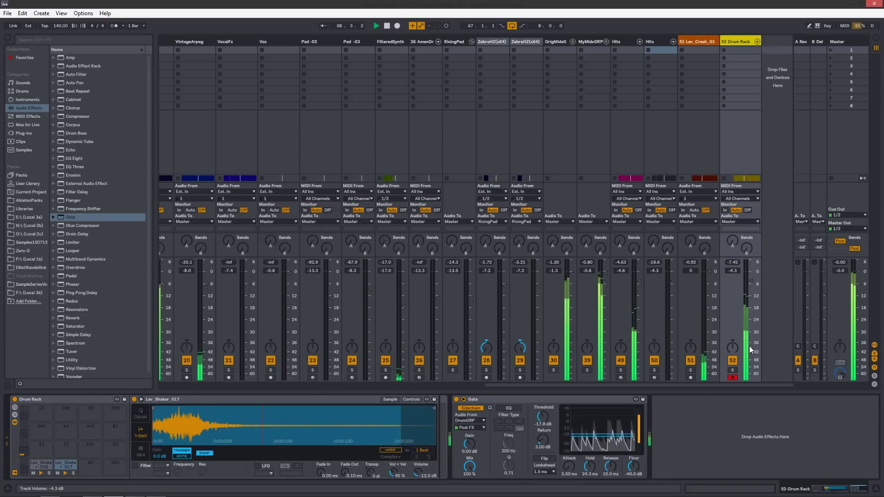
{"action": "key", "text": "space"}
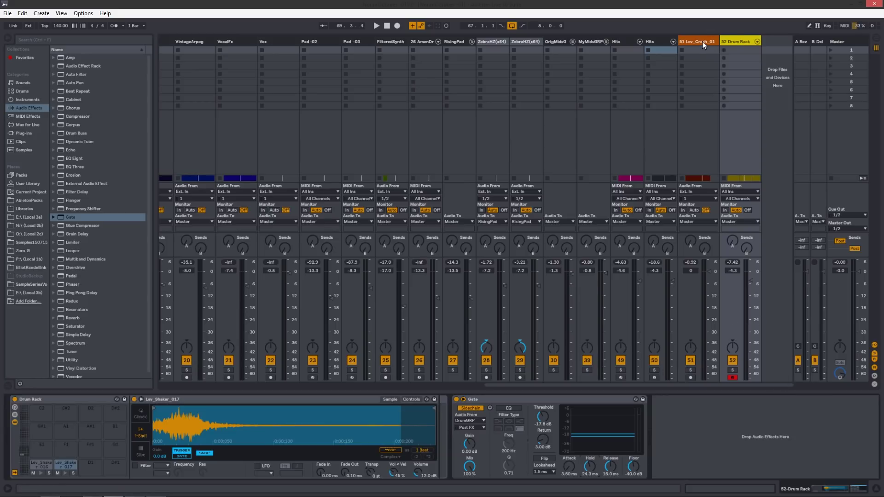
- Rename track 52 Drum Rack to 'Shakers'
{"action": "left_click", "coordinate": [774, 39]}
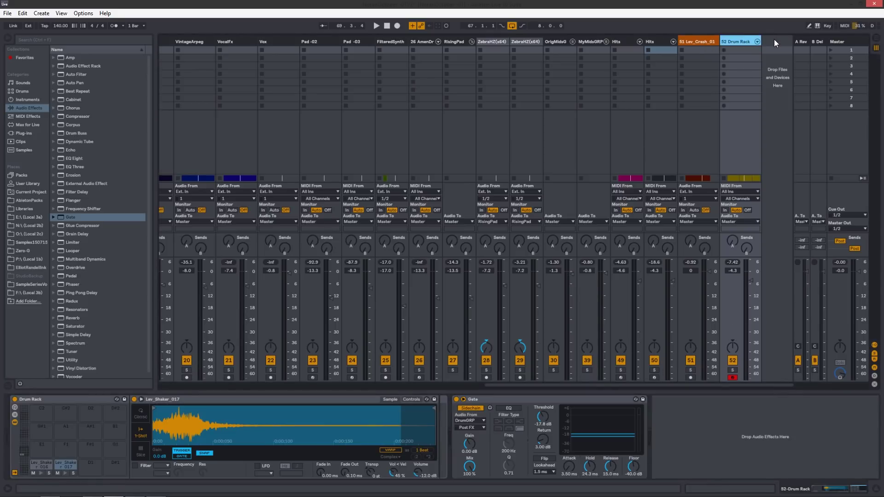
{"action": "left_click", "coordinate": [741, 38]}
{"action": "left_click", "coordinate": [741, 36]}
{"action": "type", "text": "Shakers"}
{"action": "key", "text": "Return"}
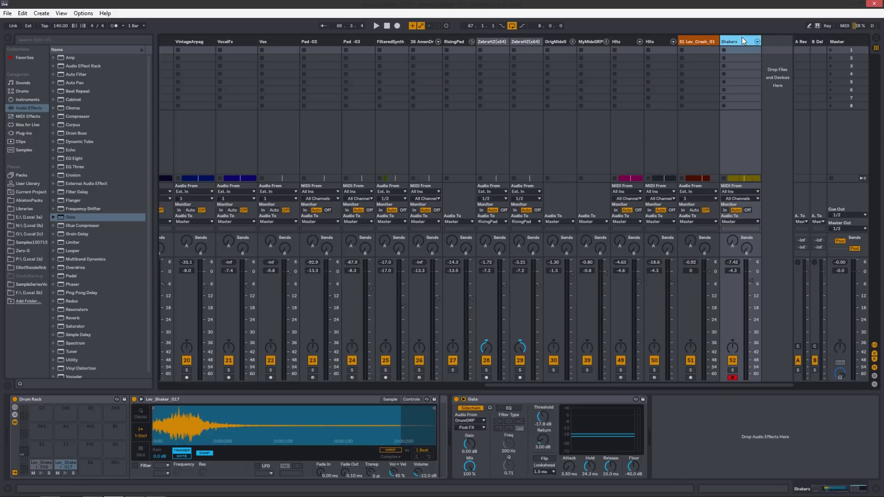
- Insert a new audio track named 'reverse Cym' after Shakers
{"action": "right_click", "coordinate": [773, 41]}
{"action": "left_click", "coordinate": [794, 45]}
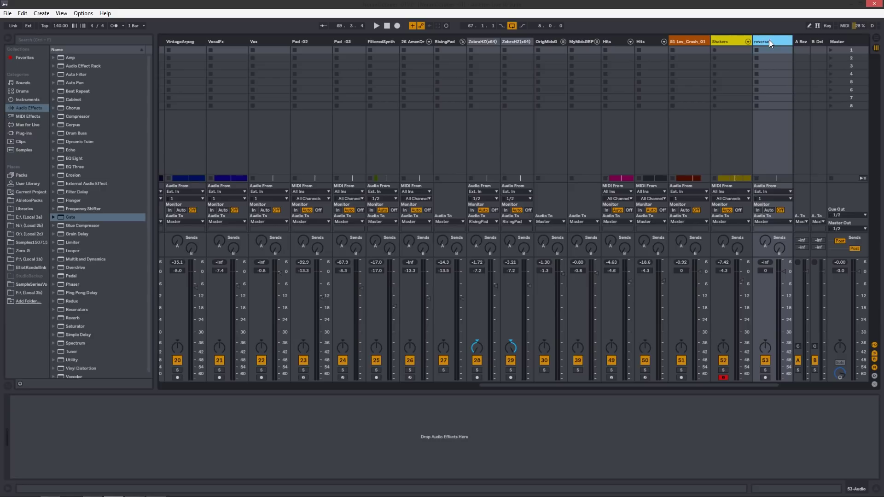
{"action": "key", "text": "Return"}
- In Loopcloud, clear the SHAKER tag and filter results to REVERSE samples
{"action": "mouse_move", "coordinate": [94, 495]}
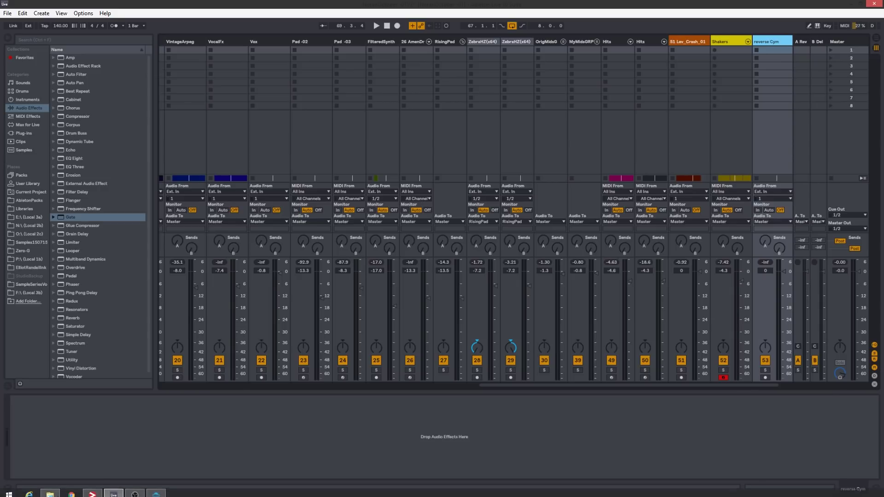
{"action": "left_click", "coordinate": [155, 489]}
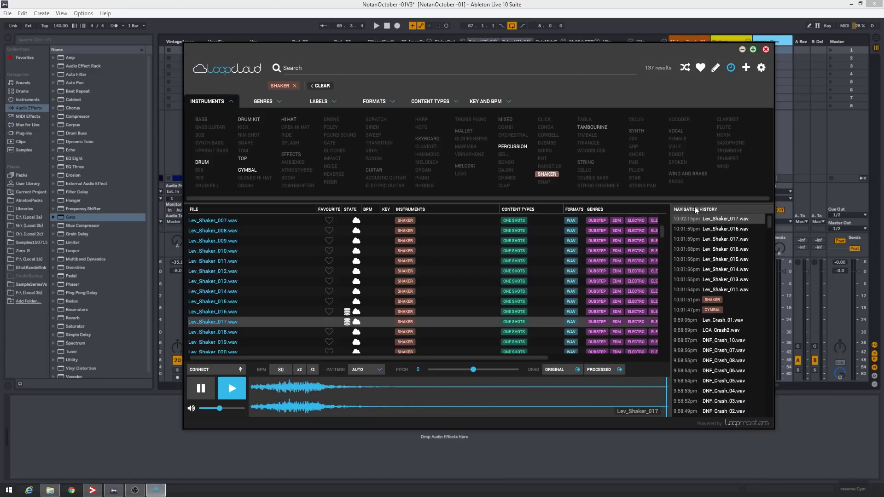
{"action": "left_click_drag", "start_coordinate": [524, 59], "coordinate": [520, 38]}
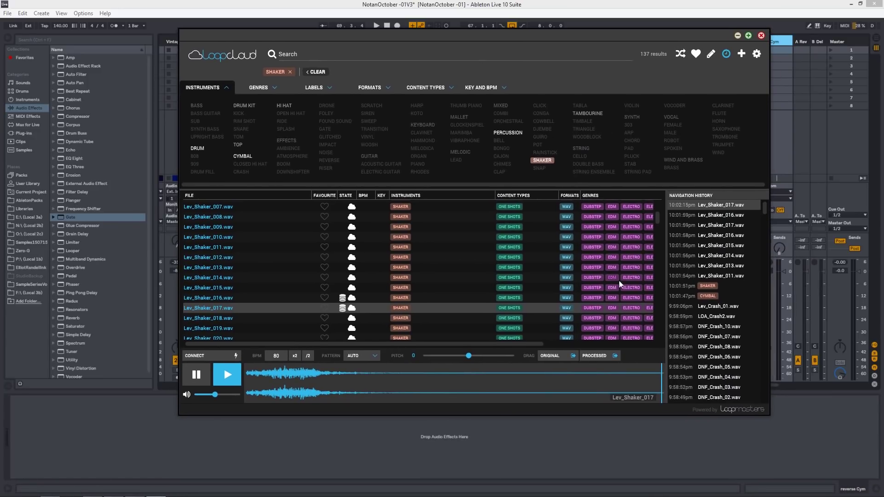
{"action": "left_click", "coordinate": [546, 161]}
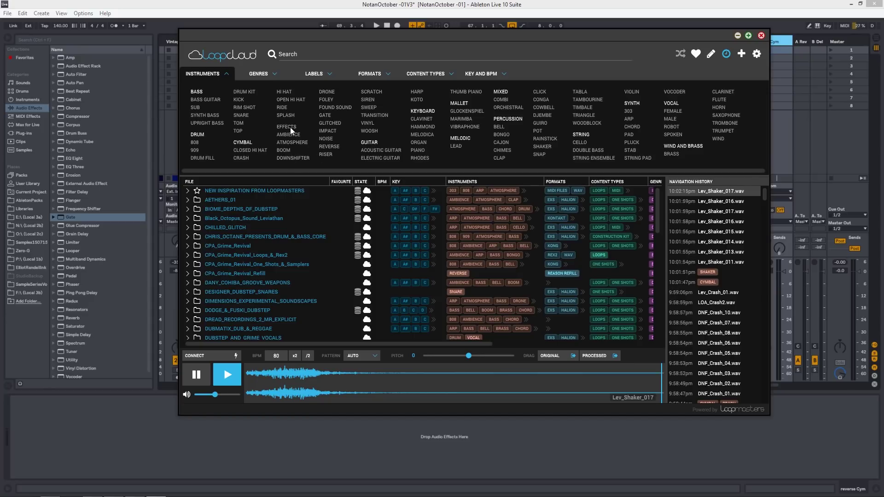
{"action": "left_click", "coordinate": [330, 146]}
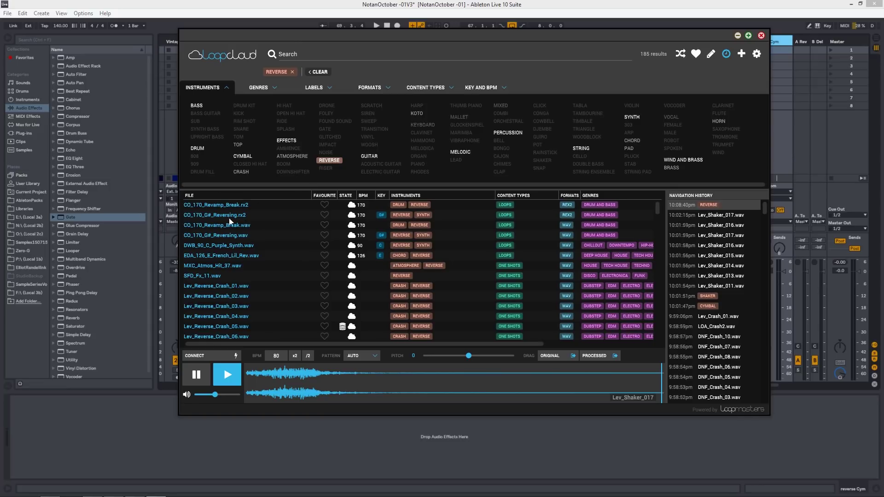
- Audition Lev_Reverse_Crash_01 to 03 and download Lev_Reverse_Crash_03 as an HQ file
{"action": "left_click", "coordinate": [226, 287]}
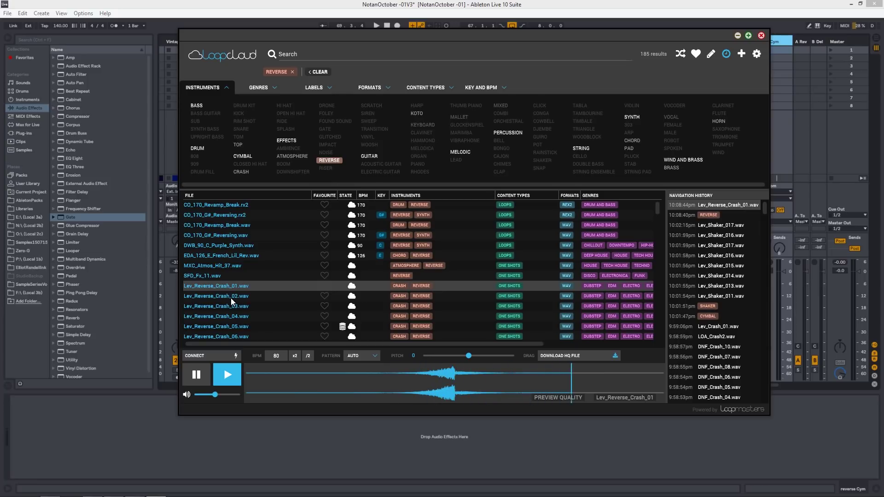
{"action": "left_click", "coordinate": [231, 297]}
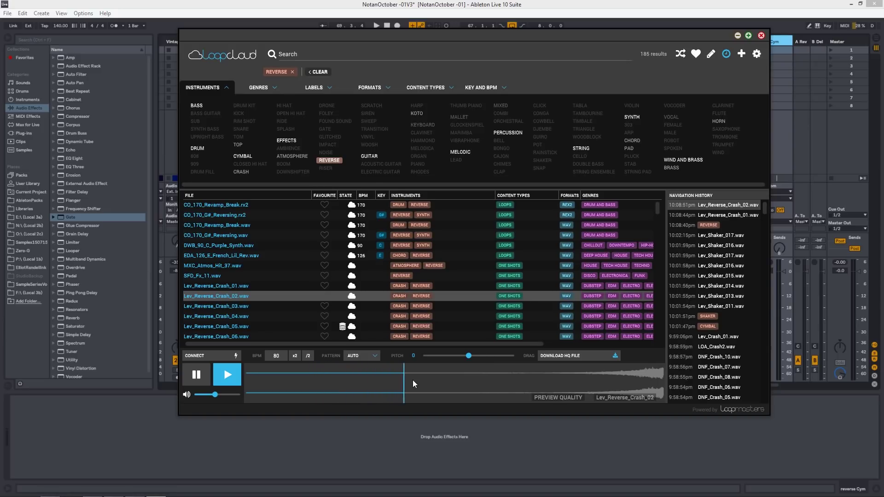
{"action": "left_click", "coordinate": [219, 305]}
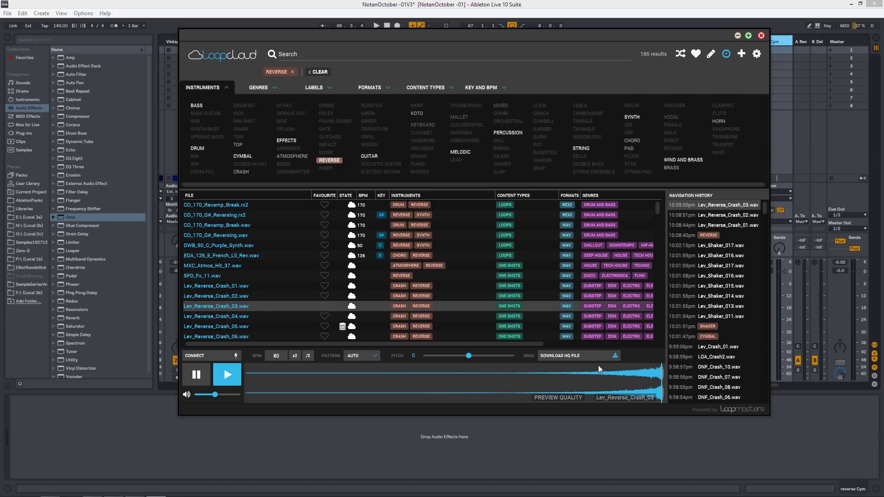
{"action": "left_click", "coordinate": [576, 355]}
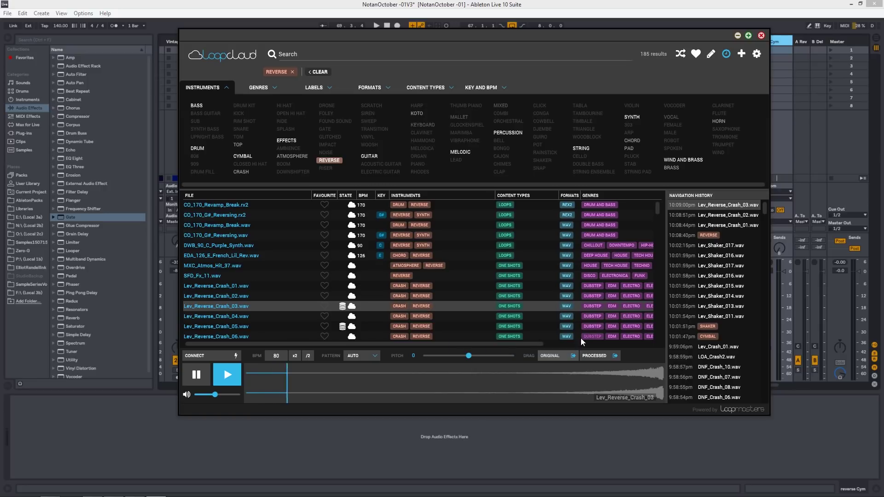
{"action": "left_click_drag", "start_coordinate": [418, 40], "coordinate": [294, 10]}
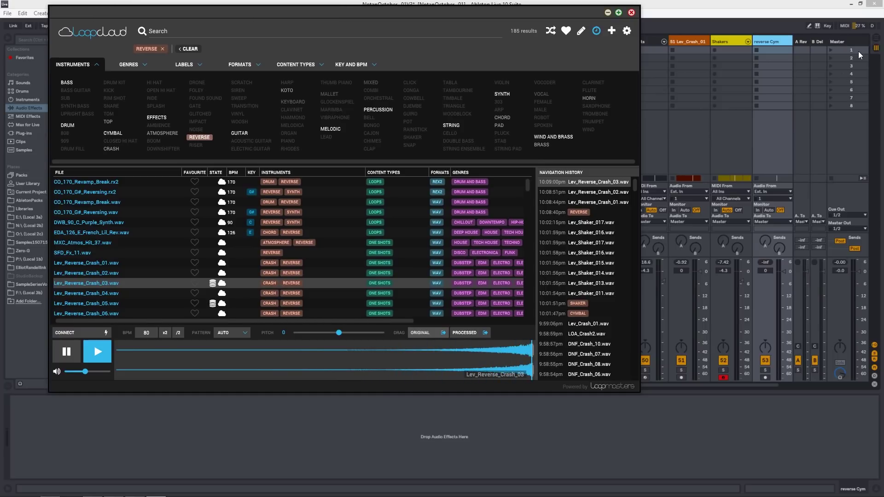
{"action": "left_click", "coordinate": [876, 38]}
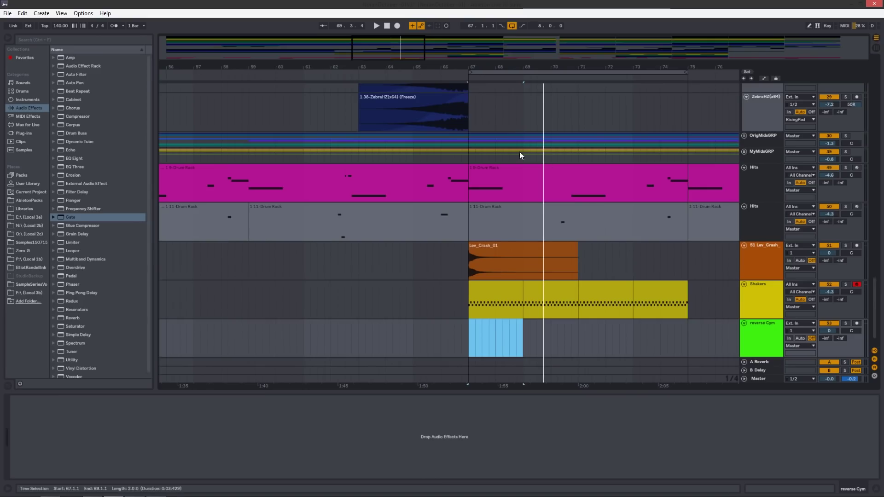
- Drag Lev_Reverse_Crash_03 onto the reverse Cym track so it ends at bar 67
{"action": "left_click", "coordinate": [763, 324]}
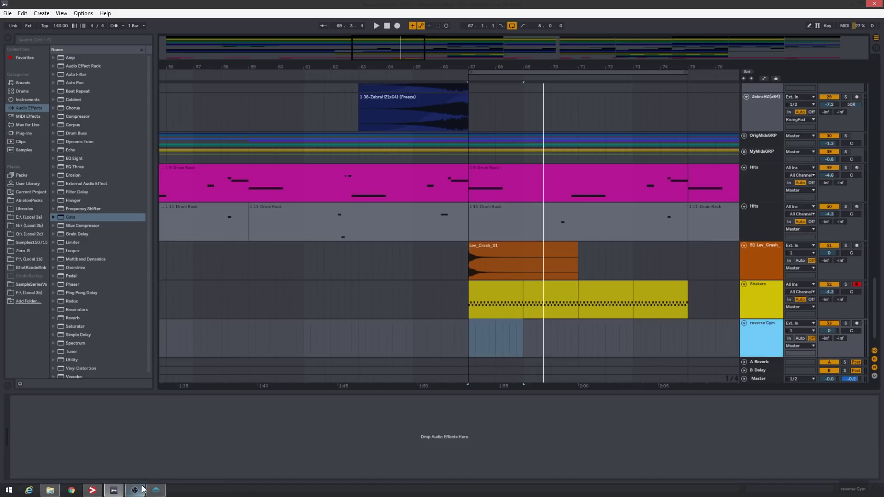
{"action": "left_click", "coordinate": [156, 493]}
{"action": "left_click_drag", "start_coordinate": [249, 7], "coordinate": [208, 29]}
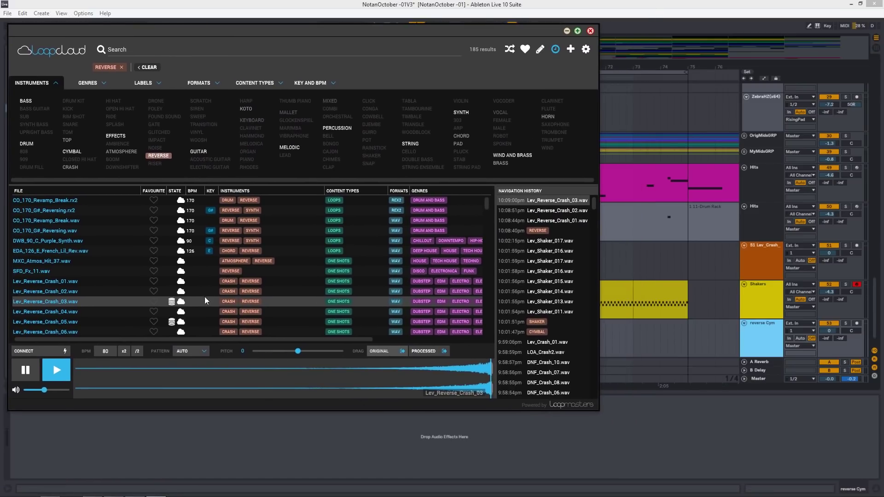
{"action": "left_click_drag", "start_coordinate": [79, 302], "coordinate": [618, 350]}
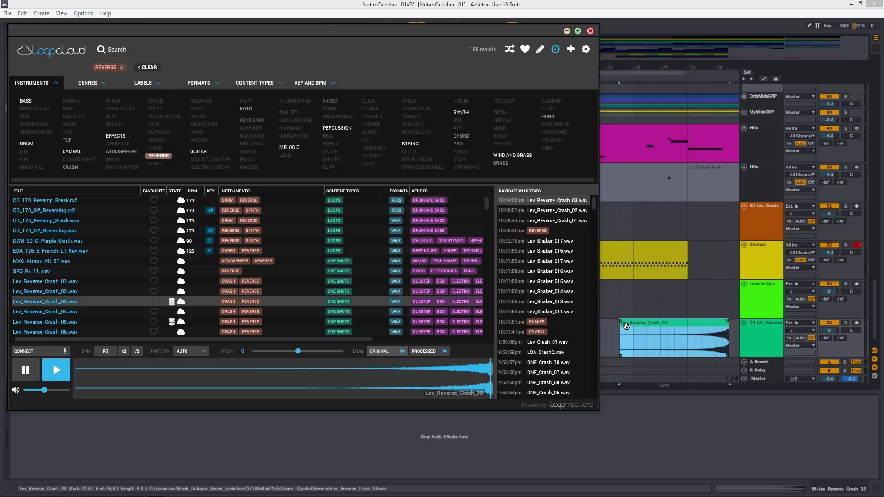
{"action": "left_click_drag", "start_coordinate": [652, 325], "coordinate": [390, 299]}
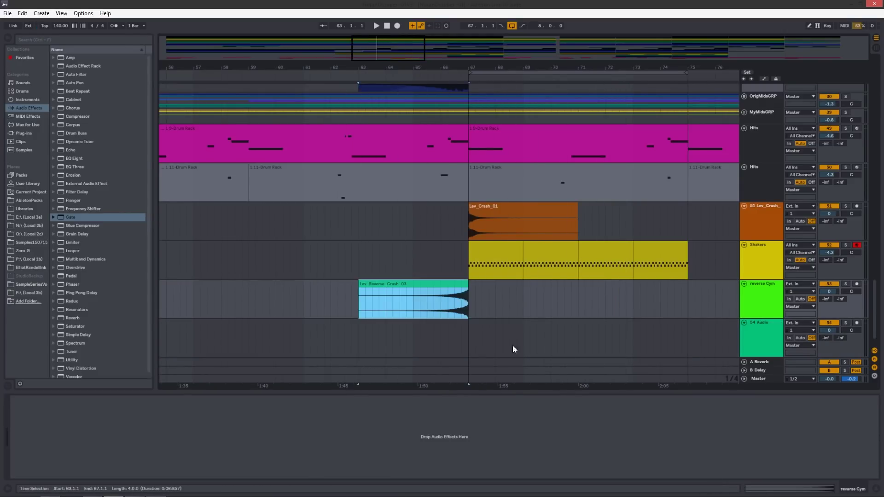
- Delete the empty 54 Audio track
{"action": "left_click", "coordinate": [759, 343]}
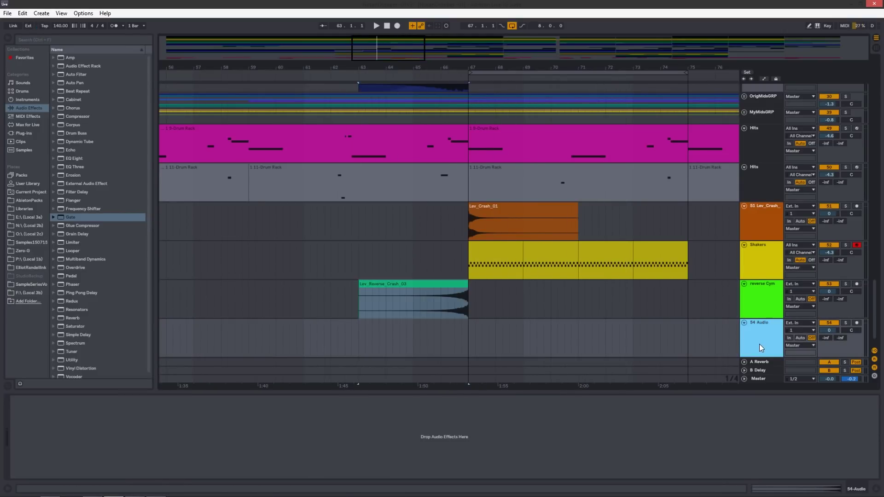
{"action": "key", "text": "Delete"}
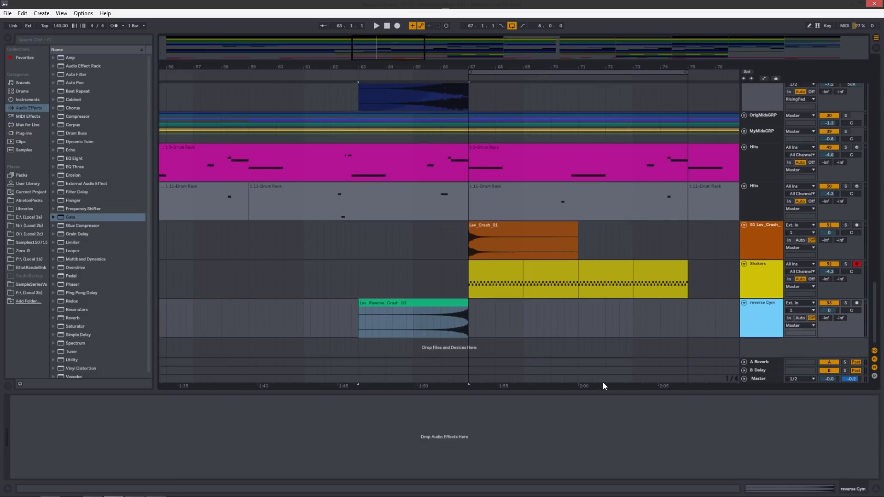
{"action": "left_click", "coordinate": [389, 310]}
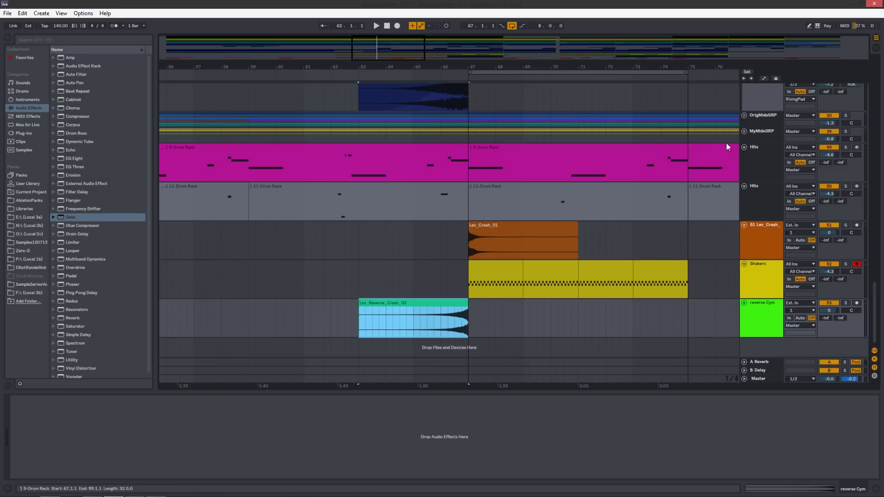
- Set the reverse Cym track volume to -6 dB and audition the riser from bar 63
{"action": "key", "text": "Tab"}
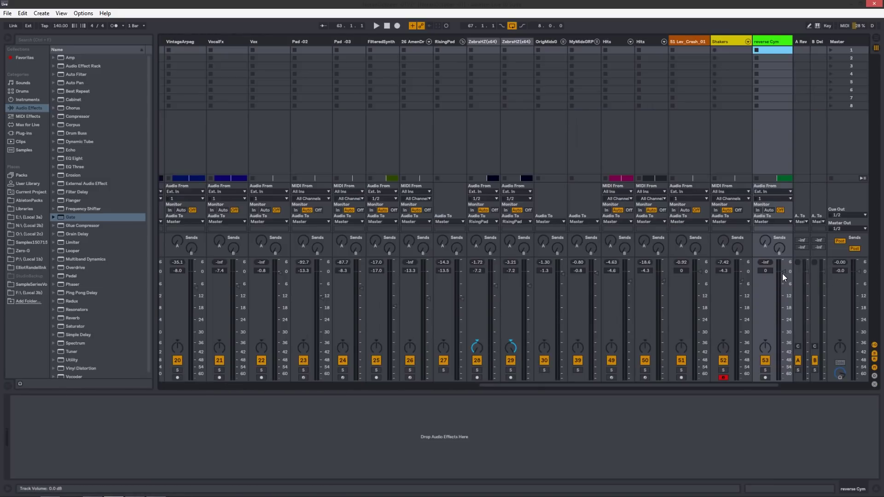
{"action": "left_click_drag", "start_coordinate": [783, 273], "coordinate": [783, 284]}
{"action": "key", "text": "Tab"}
{"action": "key", "text": "space"}
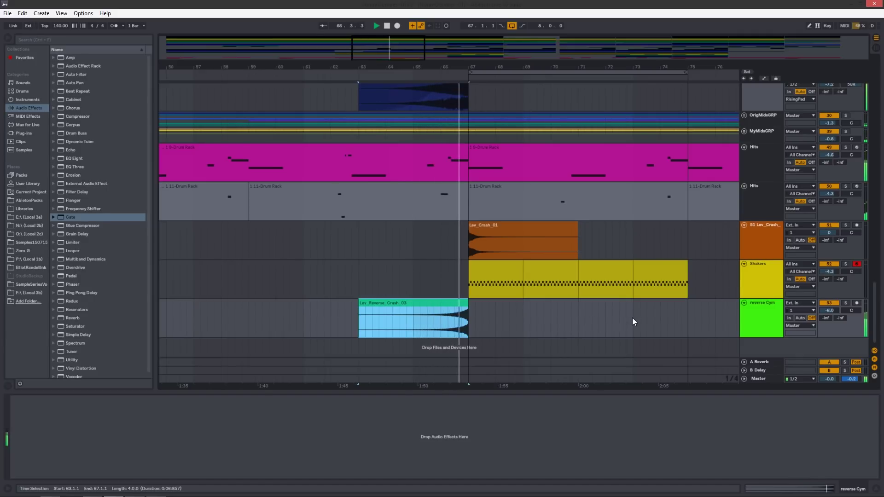
{"action": "key", "text": "space"}
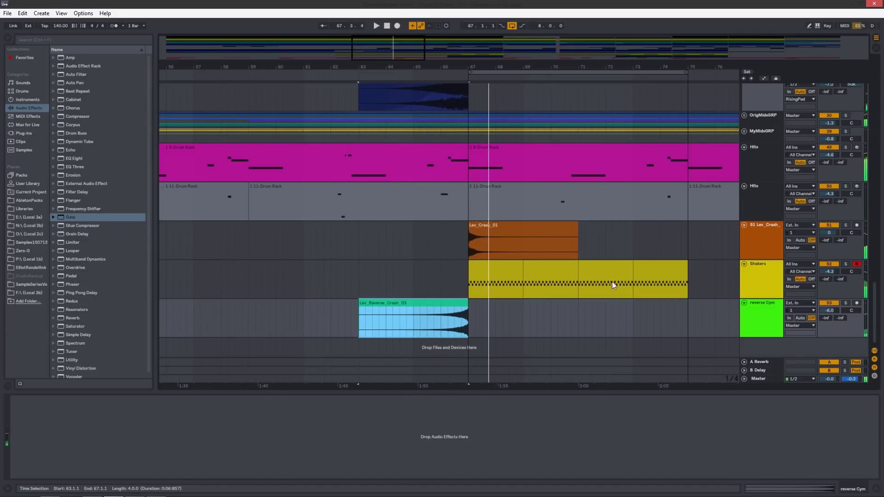
- Zoom out and copy the Lev_Reverse_Crash clip to bar 31 on the reverse Cym track
{"action": "left_click_drag", "start_coordinate": [534, 65], "coordinate": [534, 43]}
{"action": "left_click", "coordinate": [493, 302]}
{"action": "mouse_move", "coordinate": [497, 304]}
{"action": "left_mouse_down"}
{"action": "mouse_move", "coordinate": [219, 308]}
{"action": "mouse_move", "coordinate": [229, 317]}
{"action": "left_mouse_up"}
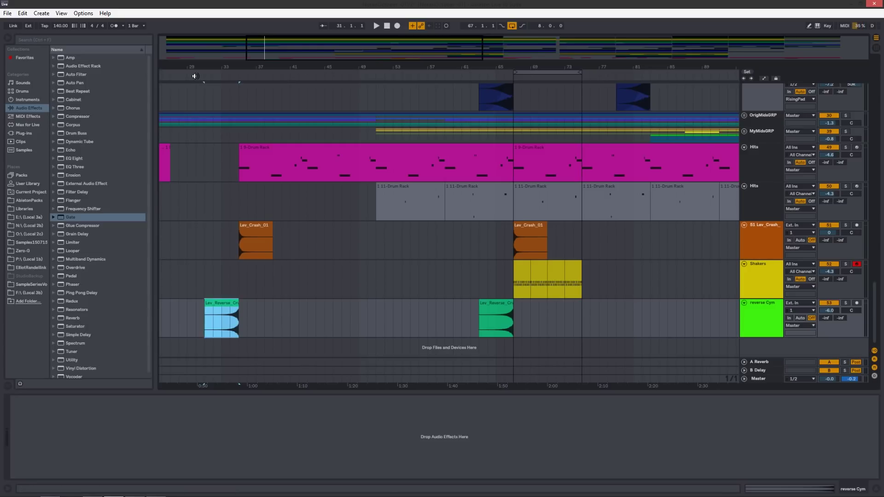
- Play from the earlier section to hear the reverse crash swell into the bar-35 crash, then stop
{"action": "left_click", "coordinate": [174, 76]}
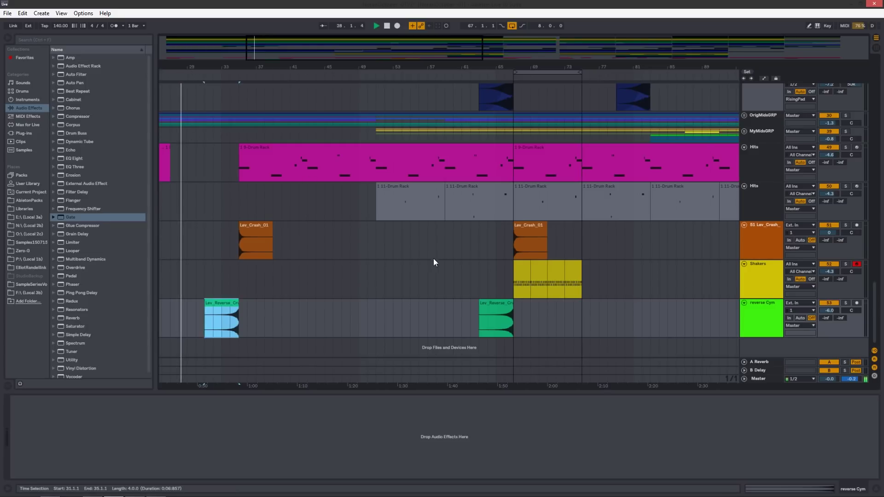
{"action": "scroll", "coordinate": [491, 297], "scroll_direction": "left", "scroll_amount": 5}
{"action": "scroll", "coordinate": [491, 297], "scroll_direction": "left", "scroll_amount": 4}
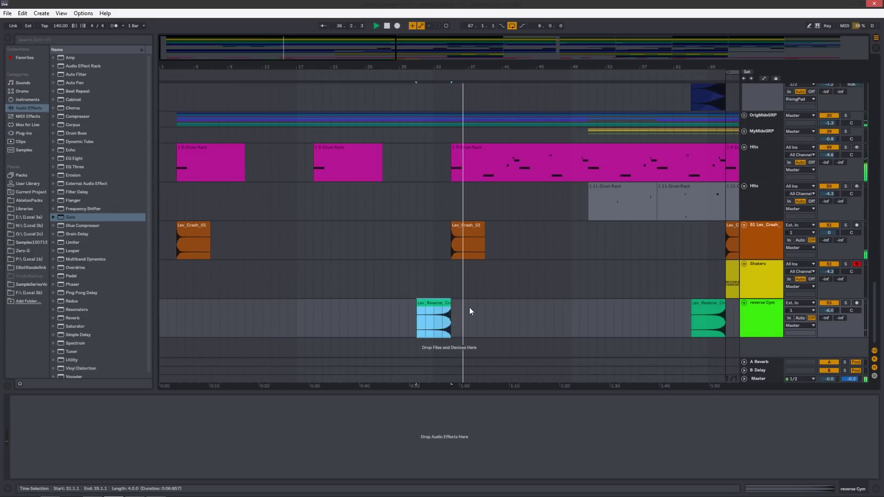
{"action": "key", "text": "space"}
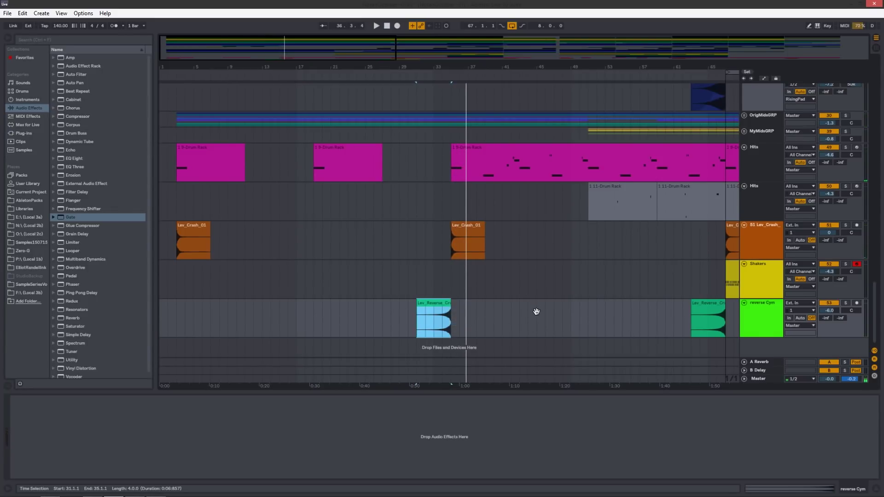
- Copy the reverse crash clip to bar 109, then nudge the copy to start at bar 110
{"action": "left_click_drag", "start_coordinate": [562, 64], "coordinate": [325, 106]}
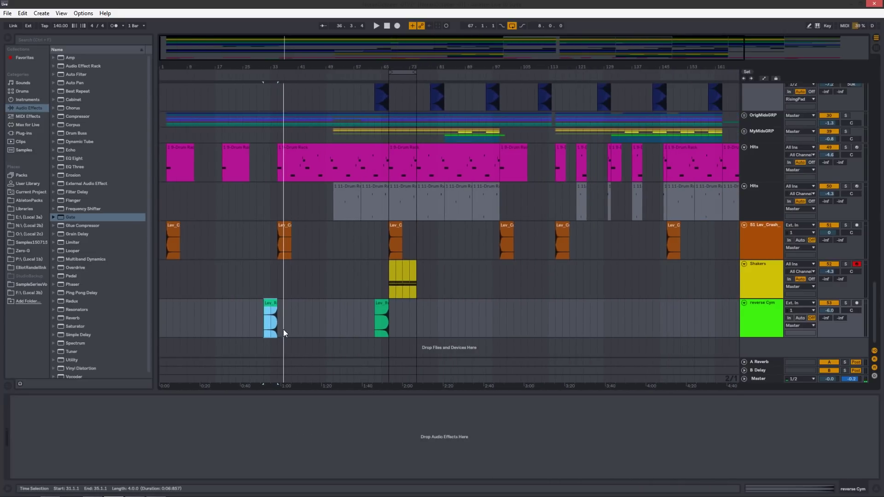
{"action": "left_click_drag", "start_coordinate": [278, 313], "coordinate": [550, 316]}
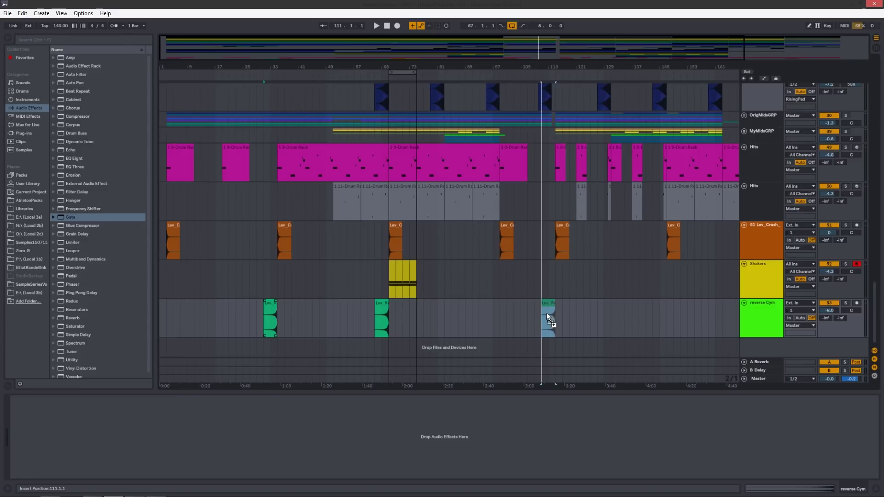
{"action": "left_click_drag", "start_coordinate": [557, 65], "coordinate": [520, 100]}
{"action": "left_click", "coordinate": [506, 303]}
{"action": "left_click_drag", "start_coordinate": [505, 304], "coordinate": [478, 300]}
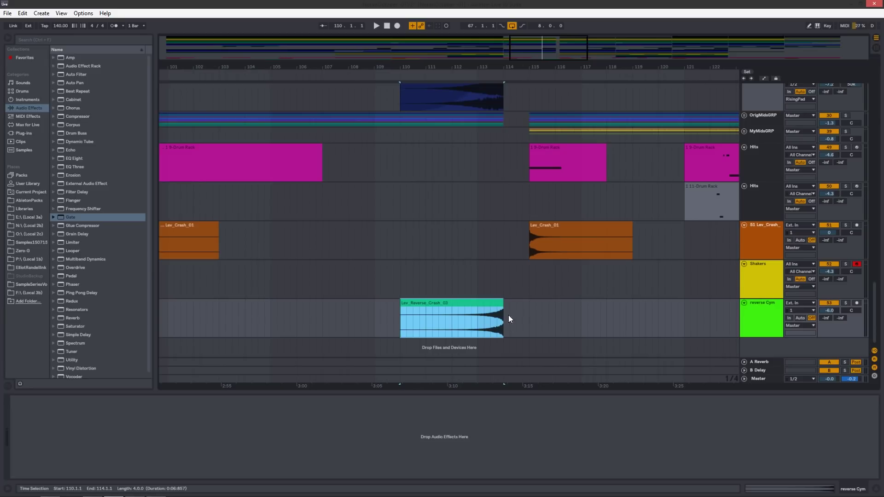
- Audition the new riser at bar 110, then fade the reverse crash clip in across its length
{"action": "left_click", "coordinate": [342, 73]}
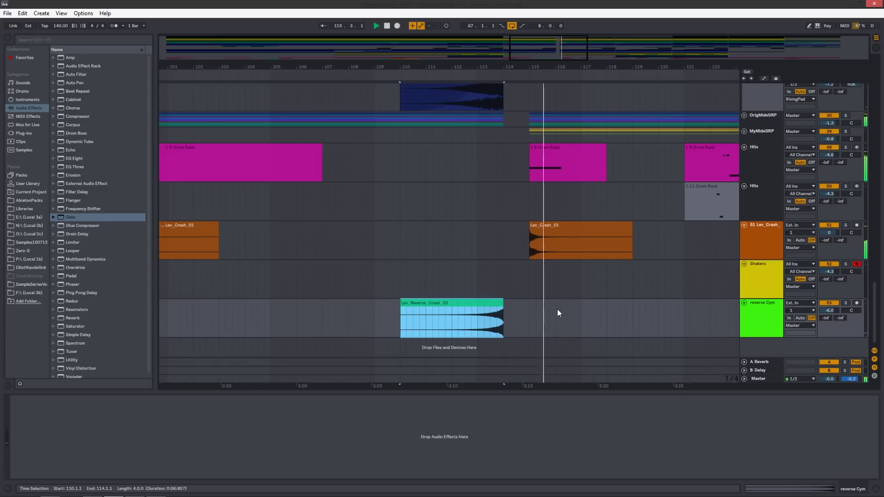
{"action": "key", "text": "space"}
{"action": "left_click_drag", "start_coordinate": [578, 65], "coordinate": [578, 39]}
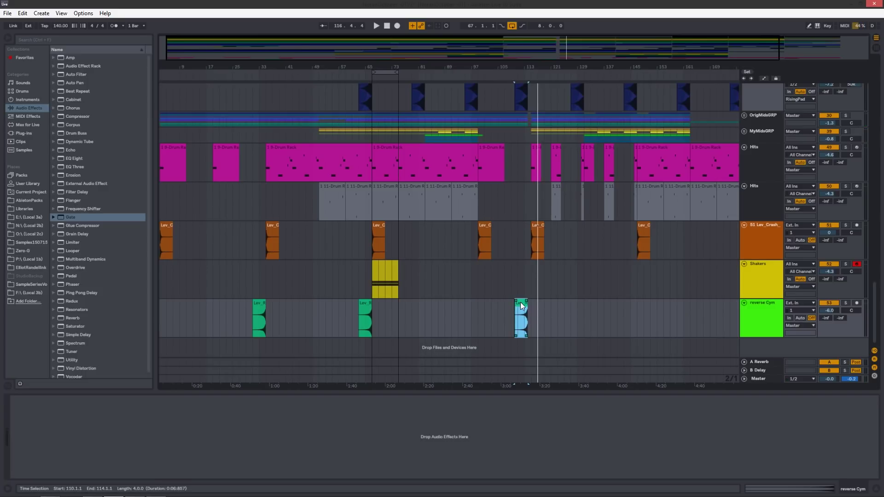
{"action": "left_click_drag", "start_coordinate": [521, 301], "coordinate": [601, 306]}
- Copy the reverse crash to bar 141 and duplicate the Shakers clip three times
{"action": "left_click_drag", "start_coordinate": [521, 306], "coordinate": [630, 302]}
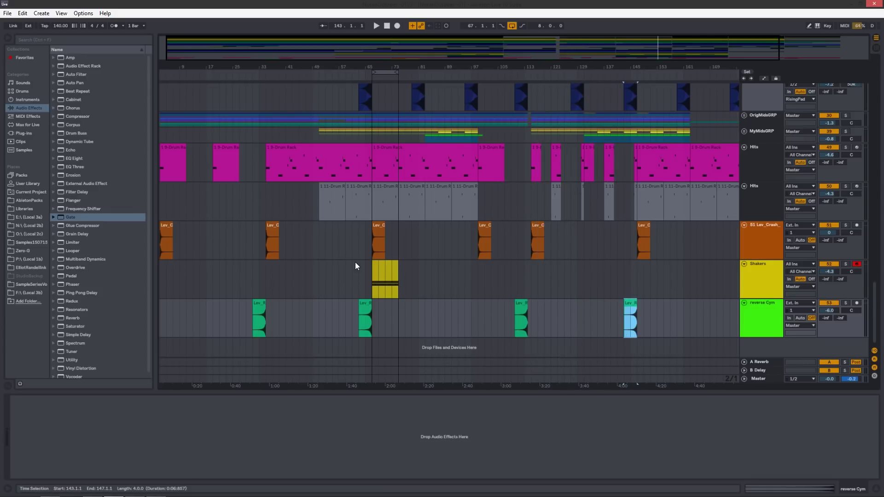
{"action": "left_click", "coordinate": [374, 276]}
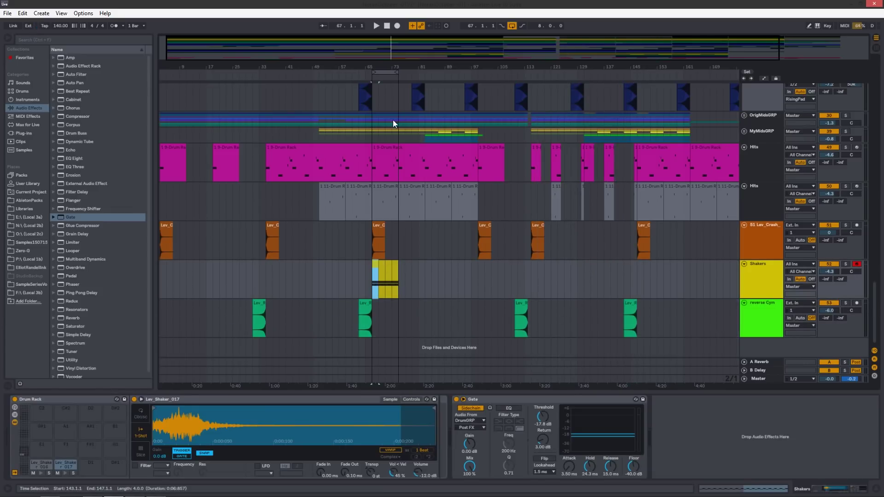
{"action": "left_click", "coordinate": [394, 267]}
{"action": "key", "text": "ctrl+d"}
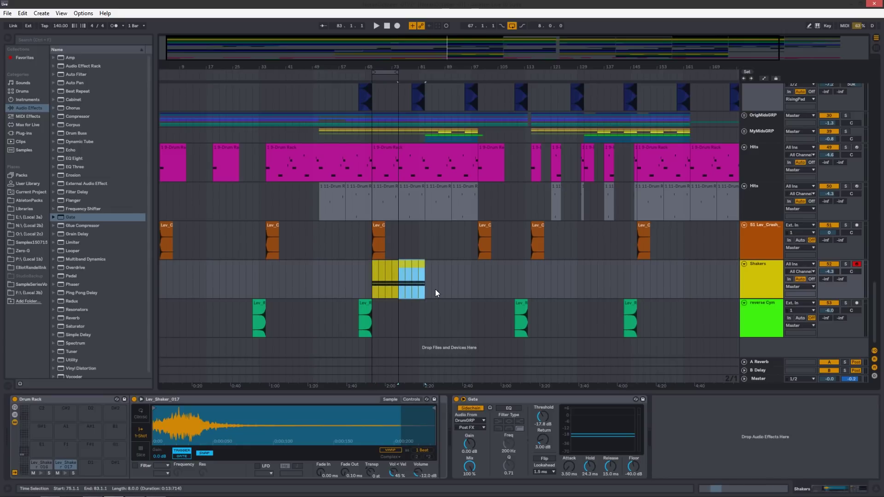
{"action": "key", "text": "ctrl+d"}
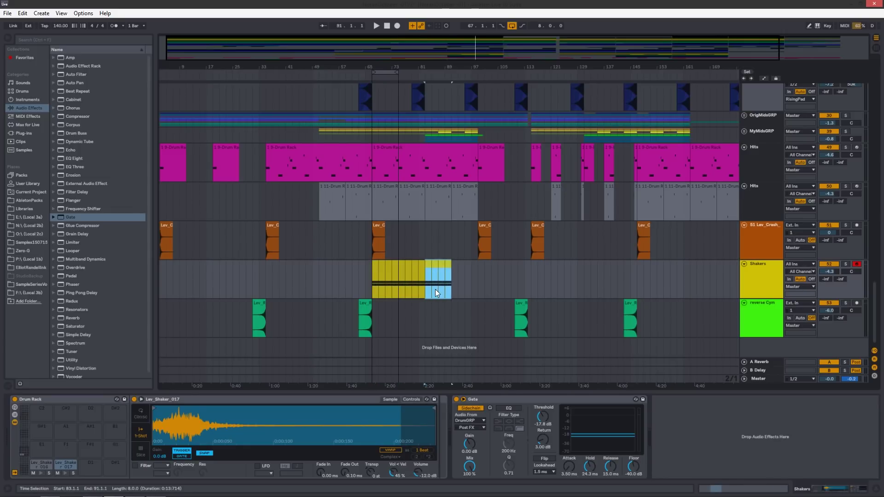
{"action": "key", "text": "ctrl+d"}
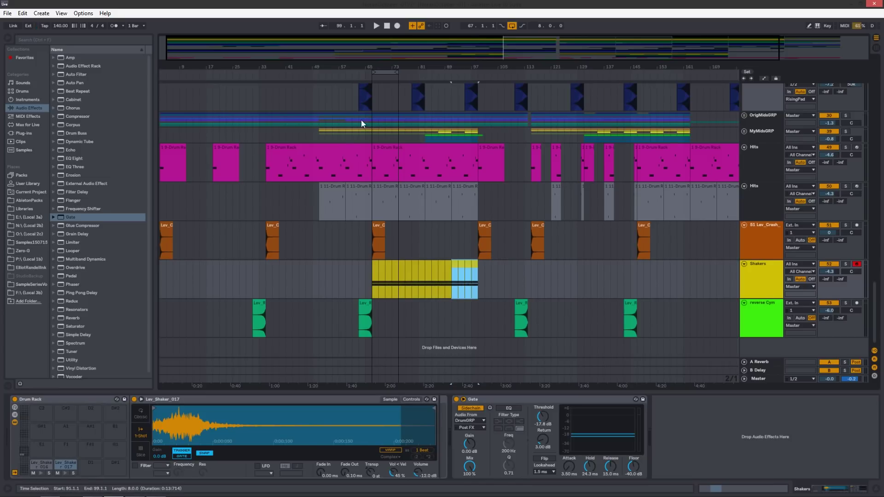
- Extend the loop brace to 32 bars and play the looped section from bar 67
{"action": "left_click_drag", "start_coordinate": [398, 75], "coordinate": [476, 79]}
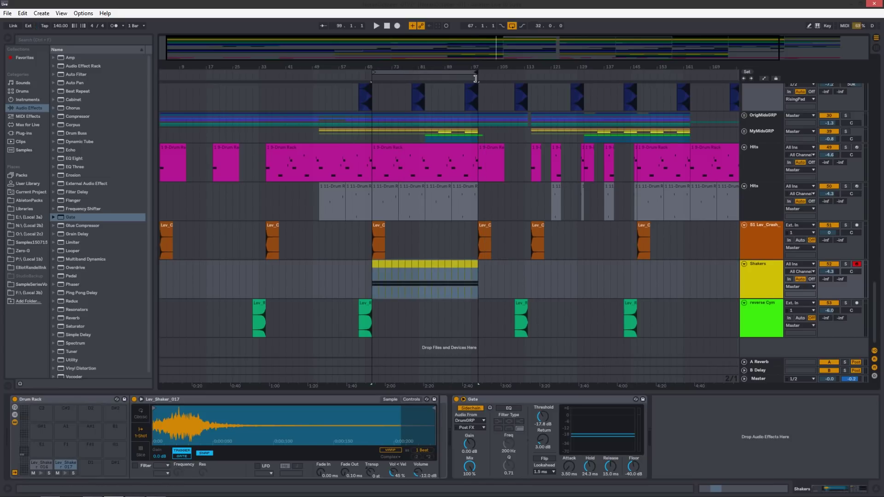
{"action": "left_click", "coordinate": [475, 78]}
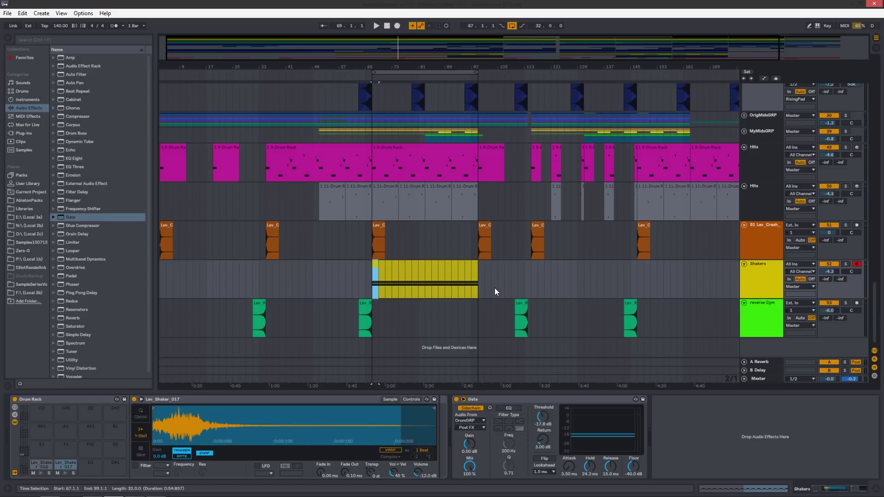
{"action": "key", "text": "space"}
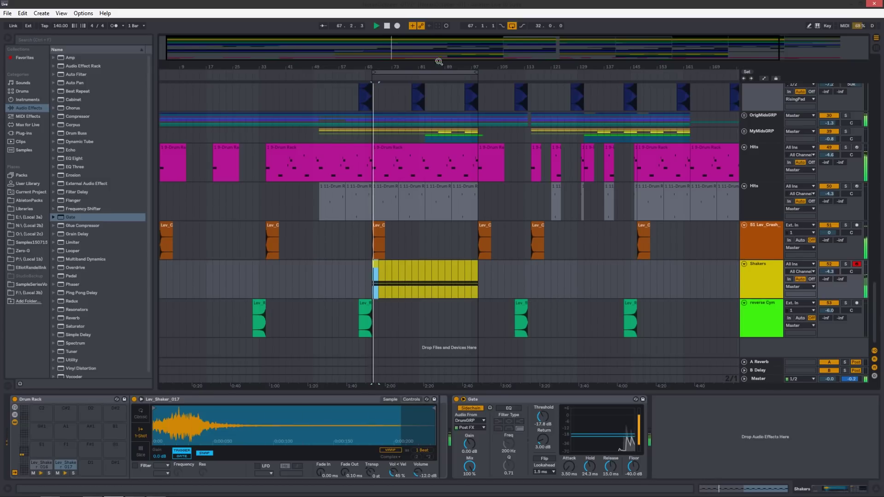
- Zoom in around bar 77 and try moving the Shakers portion at bar 83 earlier, then undo
{"action": "left_click_drag", "start_coordinate": [396, 68], "coordinate": [393, 96]}
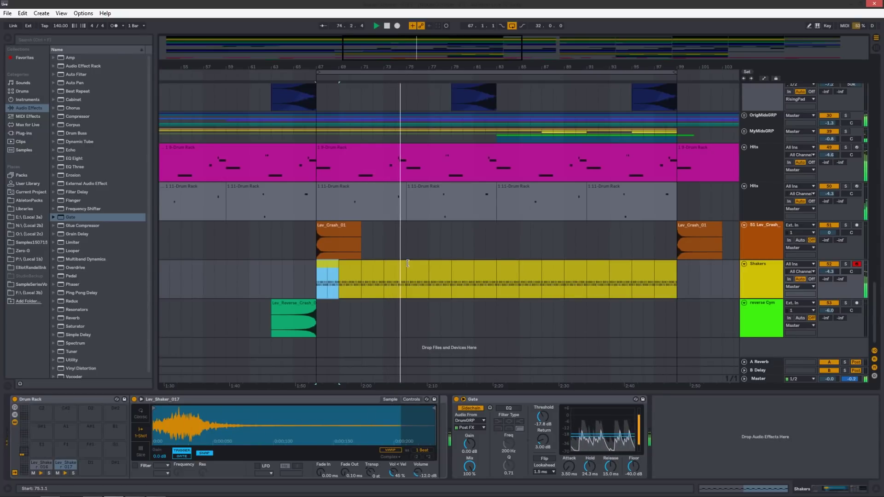
{"action": "left_click_drag", "start_coordinate": [430, 66], "coordinate": [430, 90]}
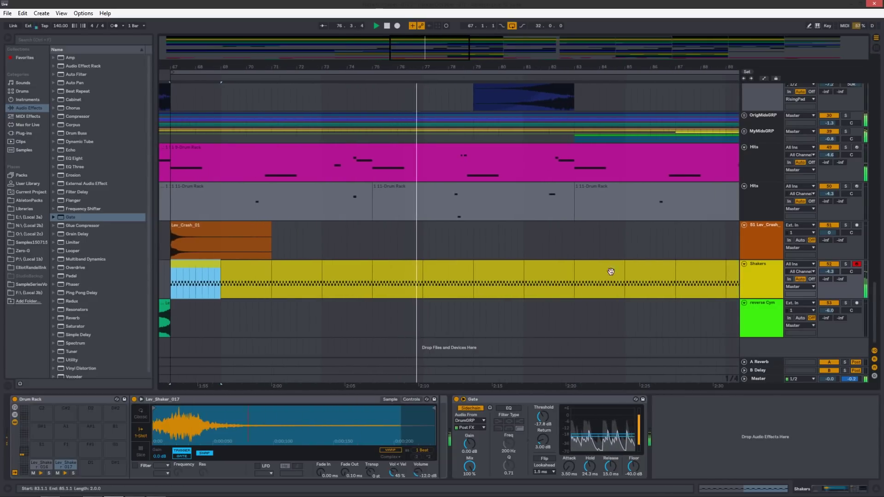
{"action": "left_click", "coordinate": [588, 266]}
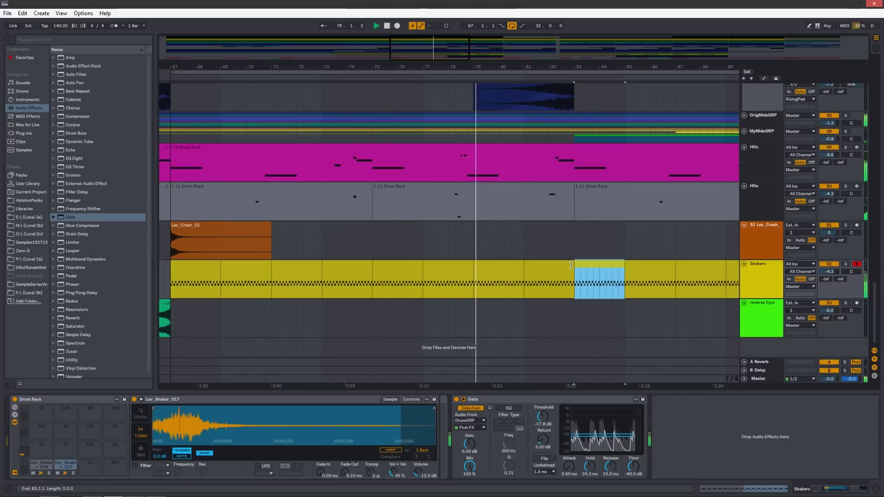
{"action": "left_click_drag", "start_coordinate": [578, 263], "coordinate": [527, 263]}
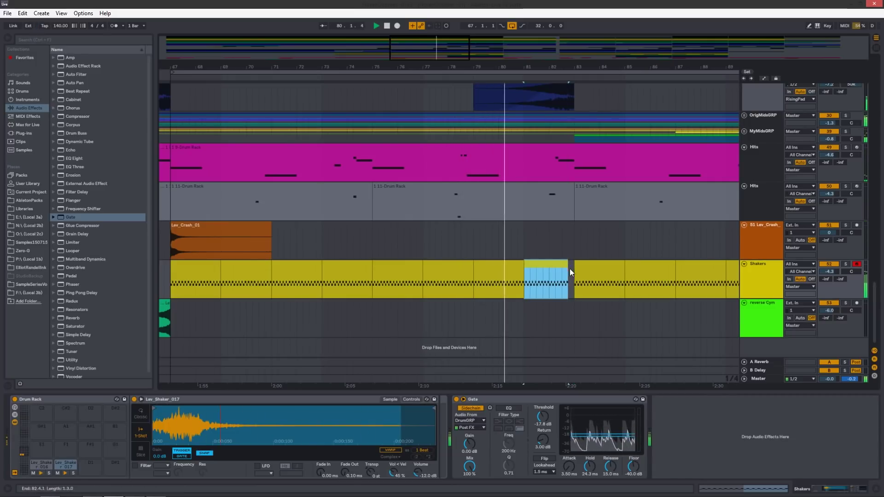
{"action": "key", "text": "ctrl+z"}
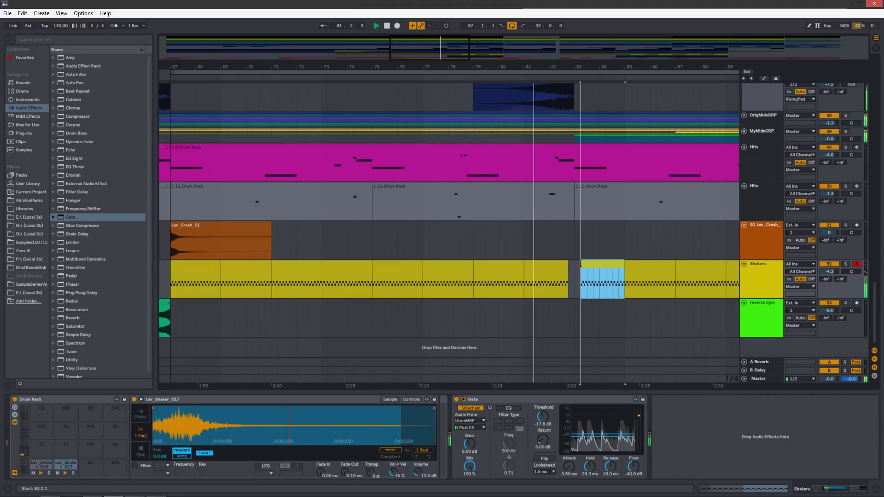
- Trim the start of the bar-83 Shakers portion to leave a roughly one-bar gap before bar 84
{"action": "left_click_drag", "start_coordinate": [576, 264], "coordinate": [601, 263]}
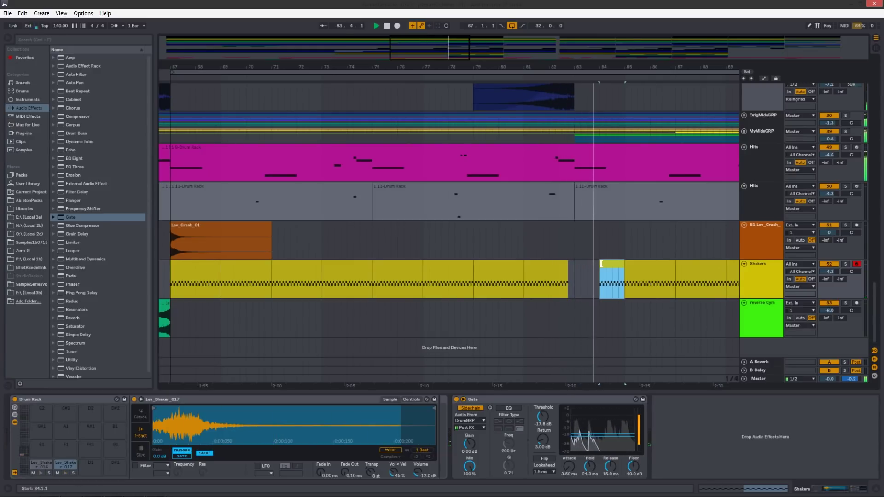
{"action": "mouse_move", "coordinate": [601, 263]}
{"action": "left_mouse_down"}
{"action": "mouse_move", "coordinate": [575, 263]}
{"action": "mouse_move", "coordinate": [601, 261]}
{"action": "left_mouse_up"}
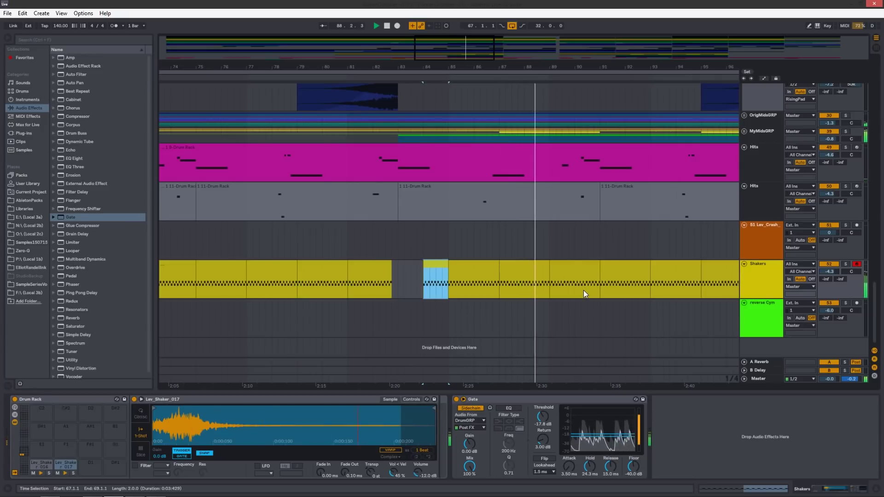
{"action": "left_click", "coordinate": [606, 318]}
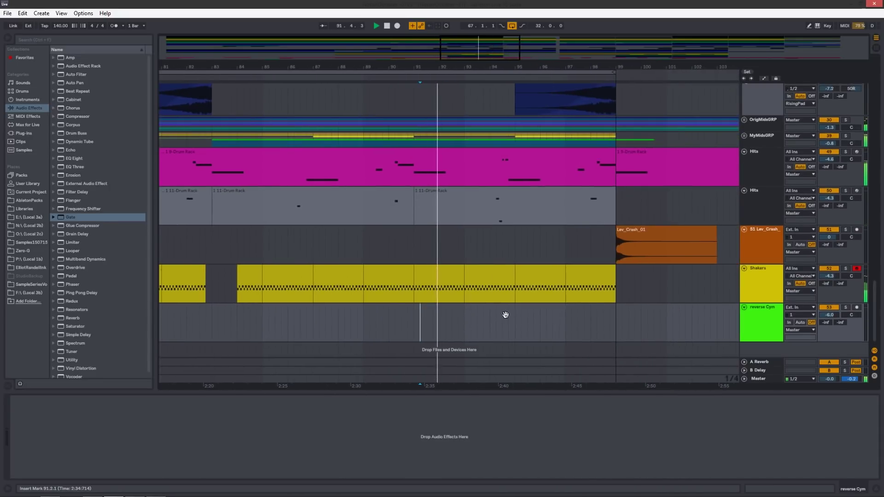
- Stop playback and trim the last Shakers clip before the crash to end at bar 98
{"action": "key", "text": "space"}
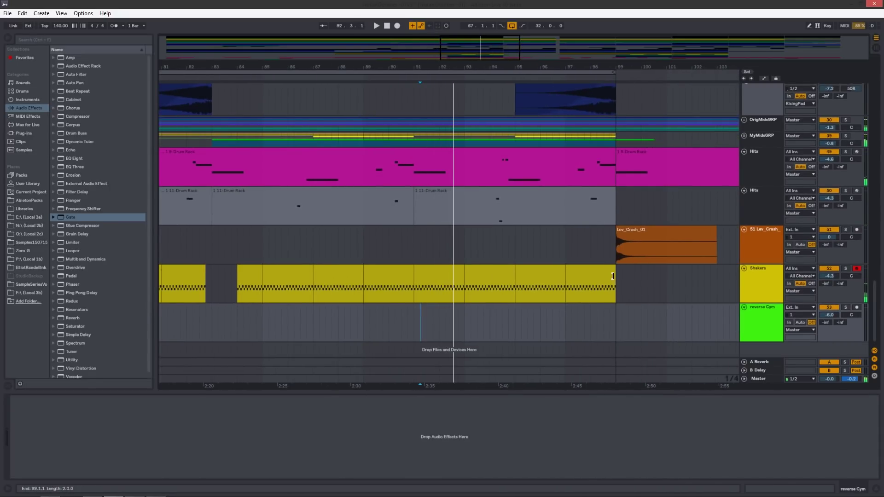
{"action": "left_click_drag", "start_coordinate": [614, 274], "coordinate": [598, 274]}
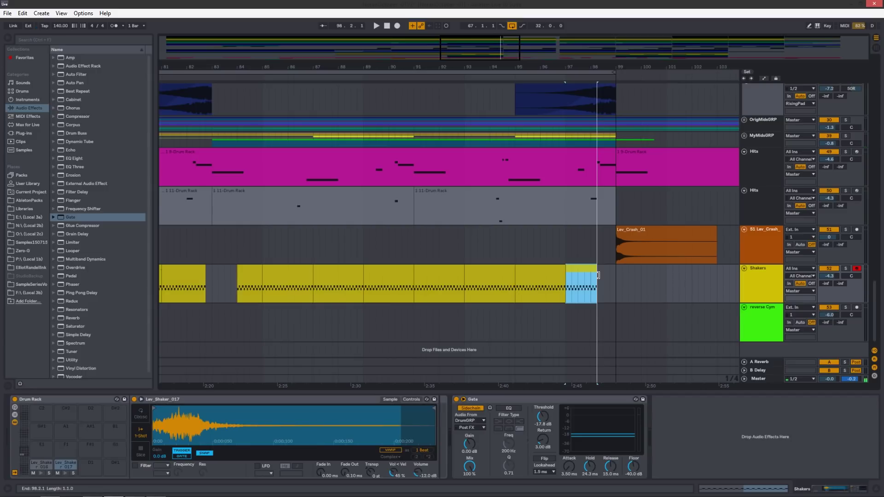
{"action": "left_click_drag", "start_coordinate": [597, 275], "coordinate": [585, 279]}
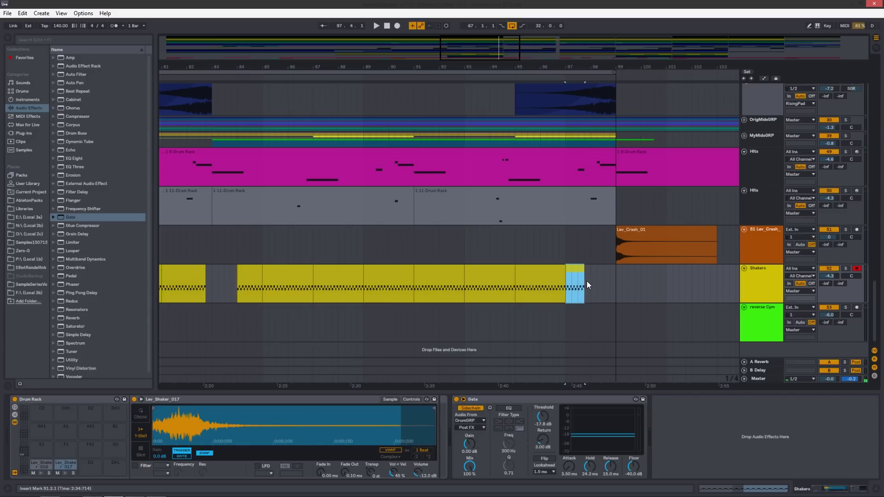
{"action": "left_click", "coordinate": [584, 267]}
{"action": "left_click_drag", "start_coordinate": [586, 267], "coordinate": [591, 267]}
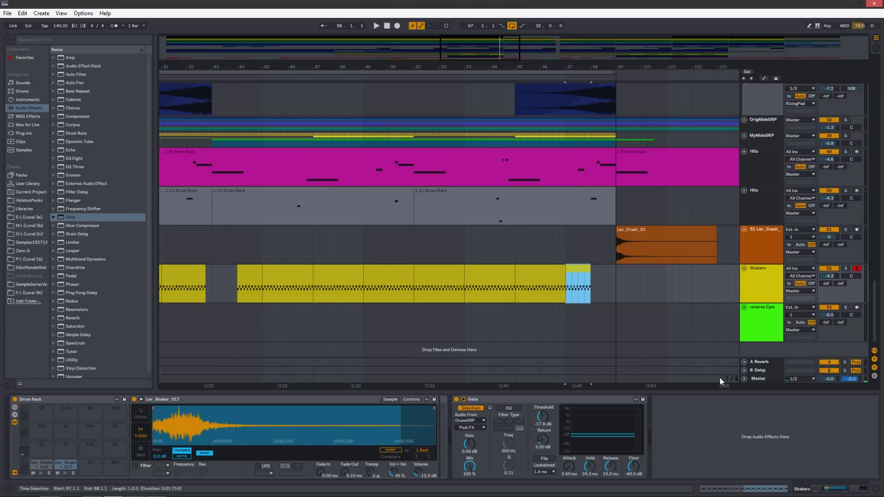
- Turn arrangement looping off and play the edit to hear the gap before the bar-99 crash
{"action": "left_click_drag", "start_coordinate": [393, 70], "coordinate": [392, 47]}
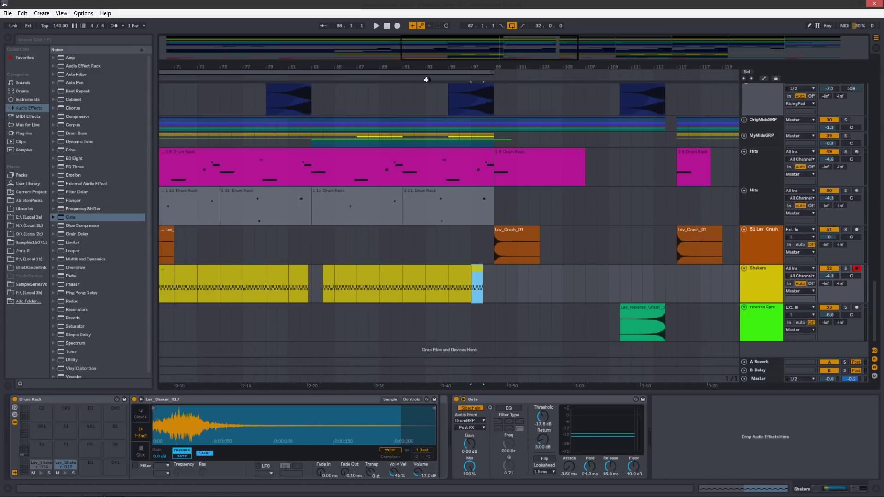
{"action": "key", "text": "space"}
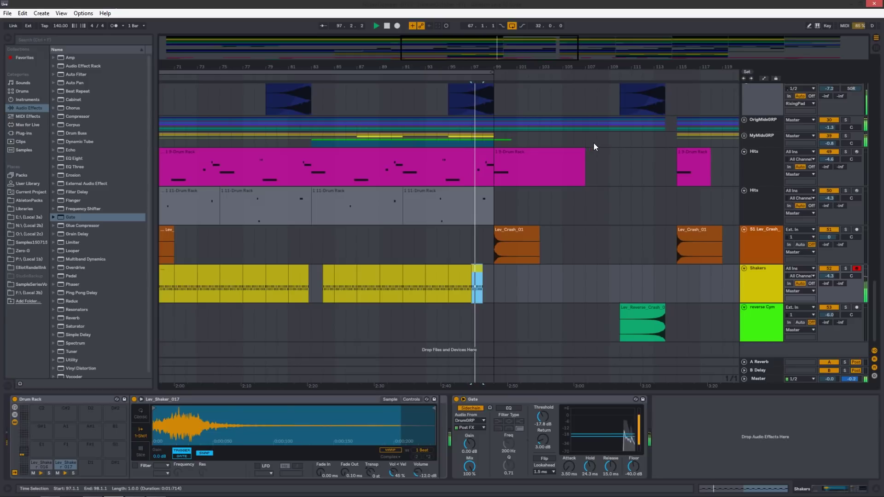
{"action": "left_click", "coordinate": [514, 26]}
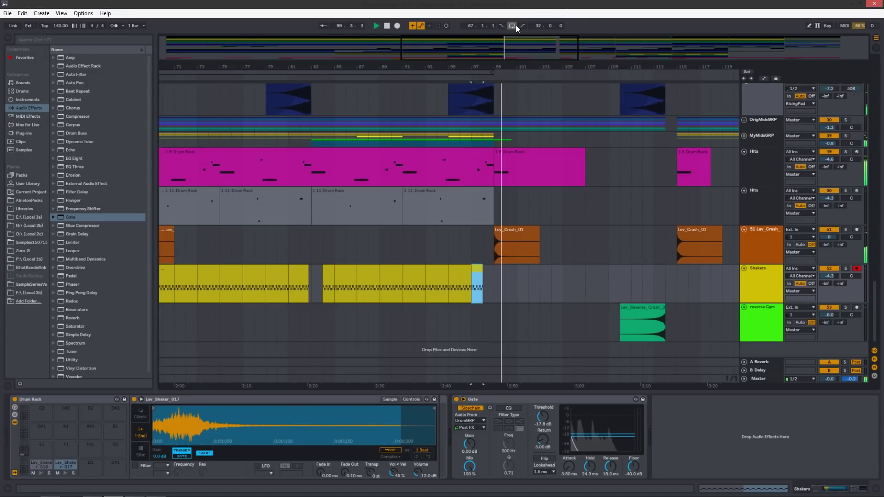
{"action": "left_click", "coordinate": [387, 26]}
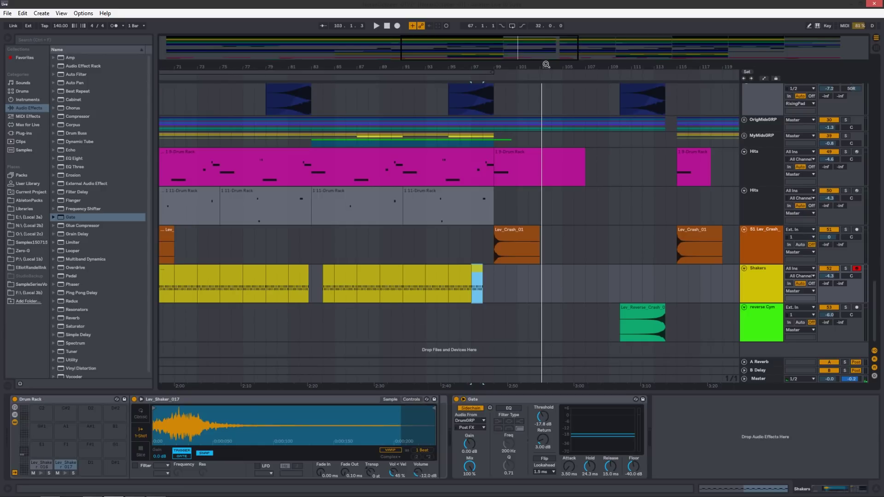
{"action": "left_click_drag", "start_coordinate": [546, 65], "coordinate": [543, 28]}
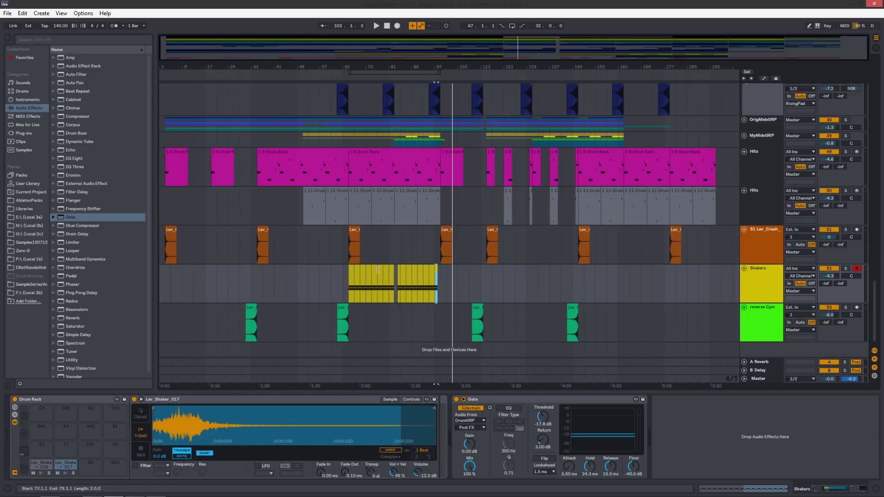
{"action": "left_click", "coordinate": [350, 272]}
{"action": "left_click_drag", "start_coordinate": [351, 271], "coordinate": [581, 284]}
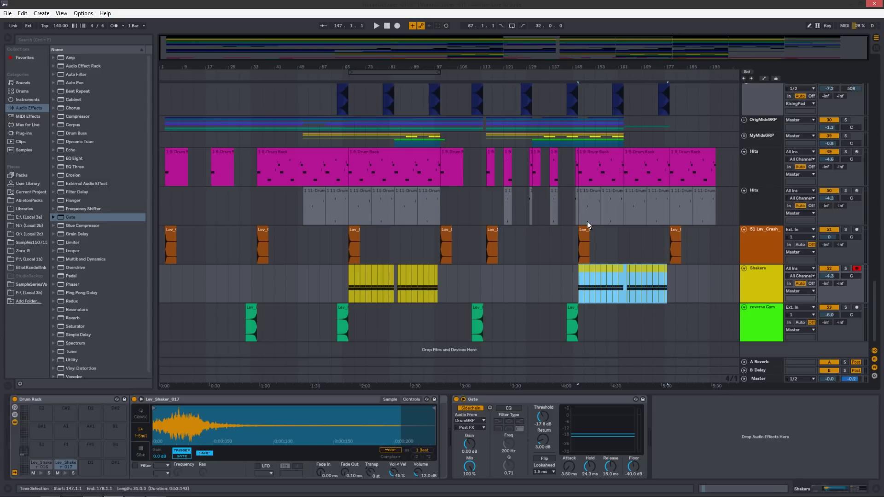
{"action": "left_click", "coordinate": [581, 272]}
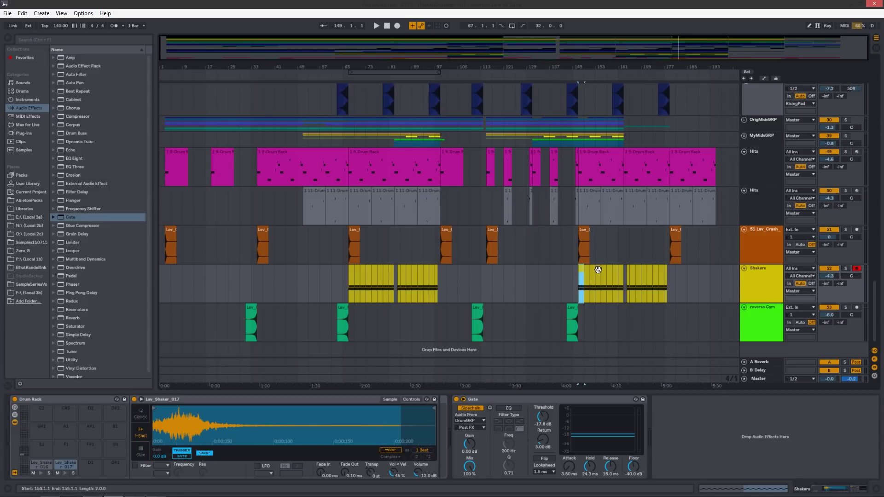
{"action": "left_click_drag", "start_coordinate": [675, 272], "coordinate": [677, 272]}
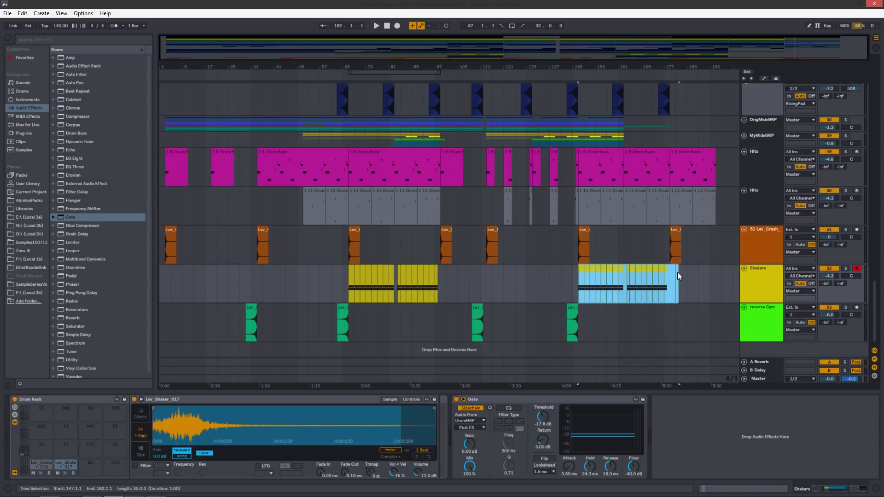
{"action": "key", "text": "Delete"}
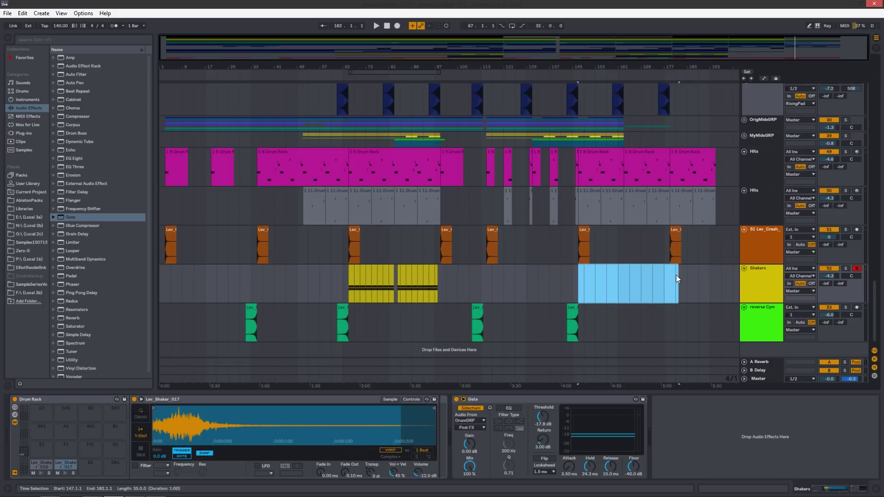
{"action": "left_click", "coordinate": [640, 328]}
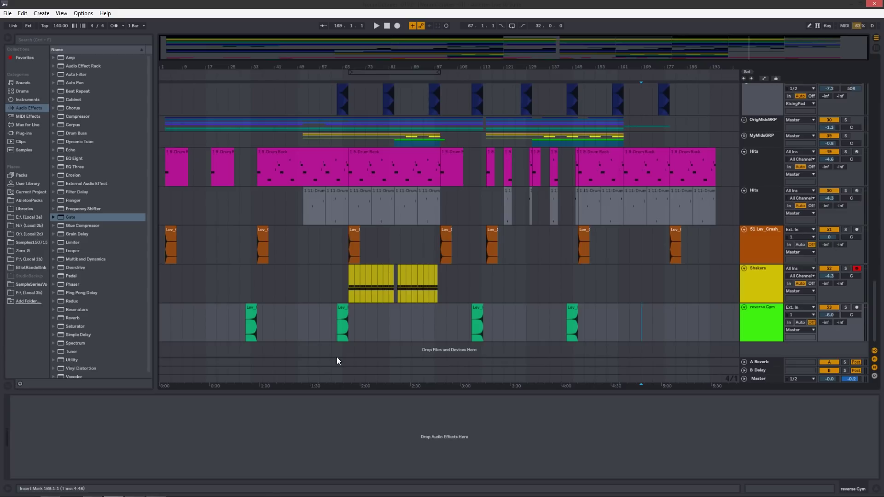
- Bring Loopcloud in front of Ableton, reposition its window, and clear the REVERSE filter
{"action": "left_click", "coordinate": [156, 490]}
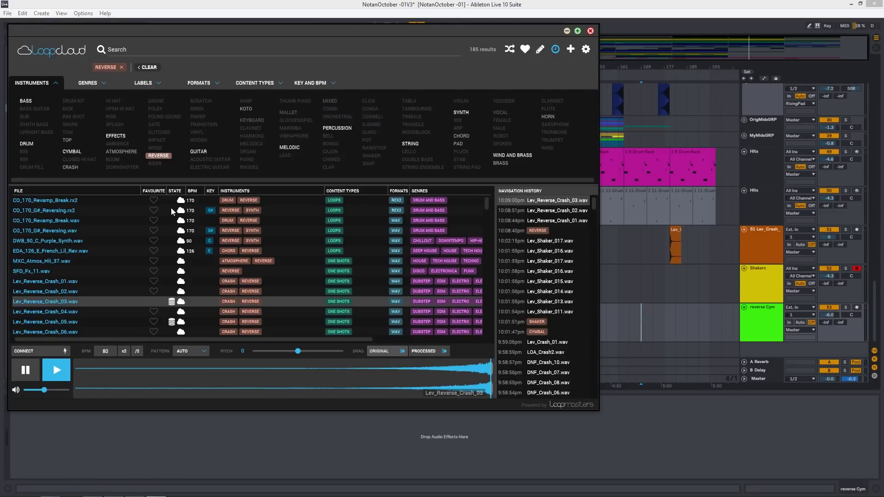
{"action": "left_click_drag", "start_coordinate": [279, 32], "coordinate": [415, 45]}
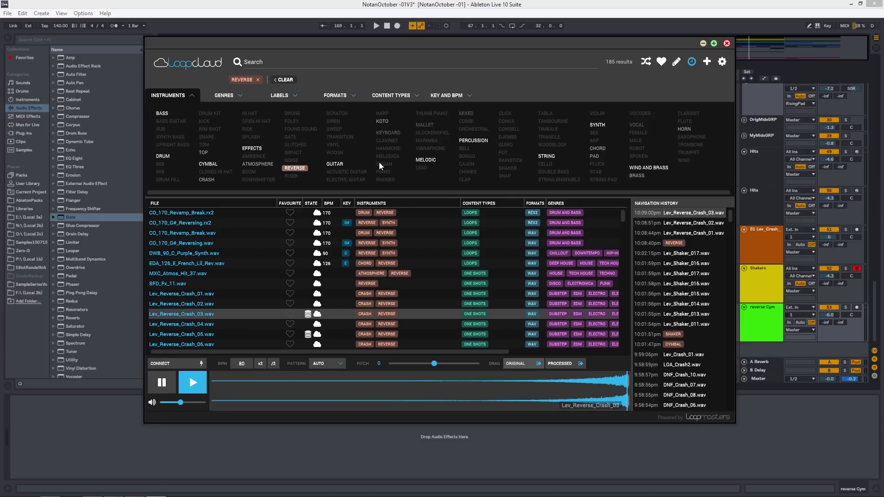
{"action": "left_click", "coordinate": [297, 169]}
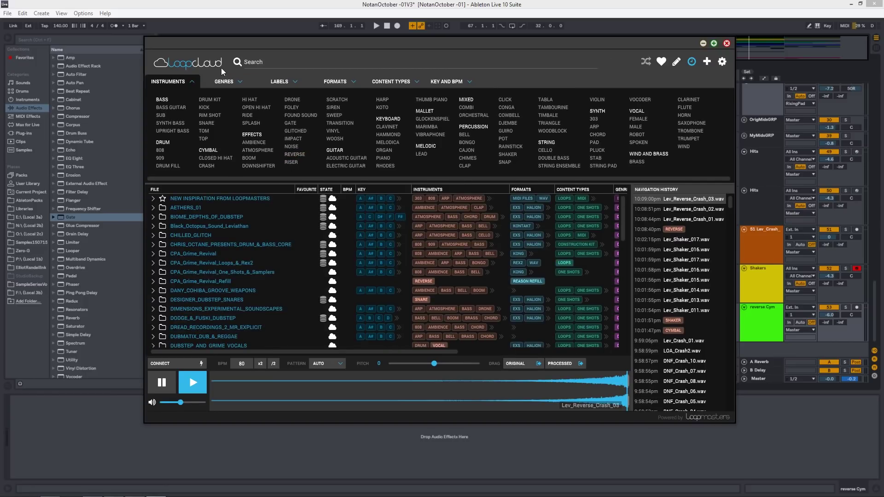
- Browse Genres, Labels and Formats, briefly try the Ableton format filters, then show the Key and BPM filters
{"action": "left_click", "coordinate": [225, 78]}
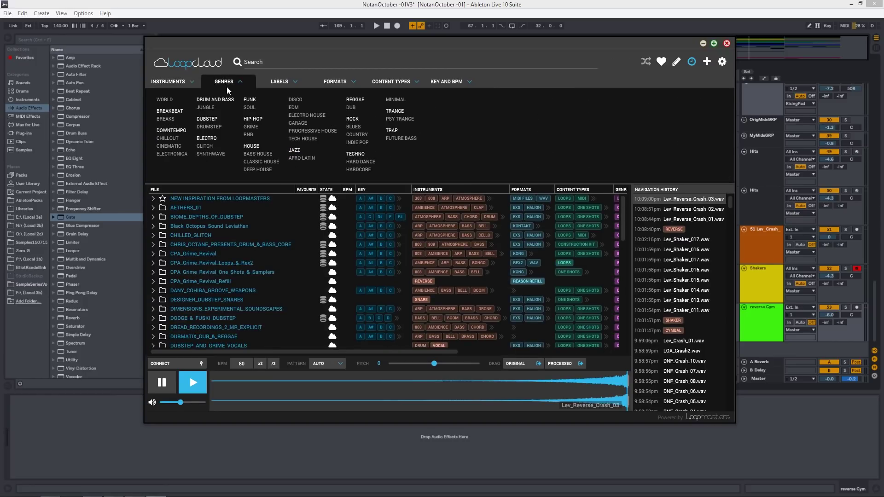
{"action": "left_click", "coordinate": [286, 82]}
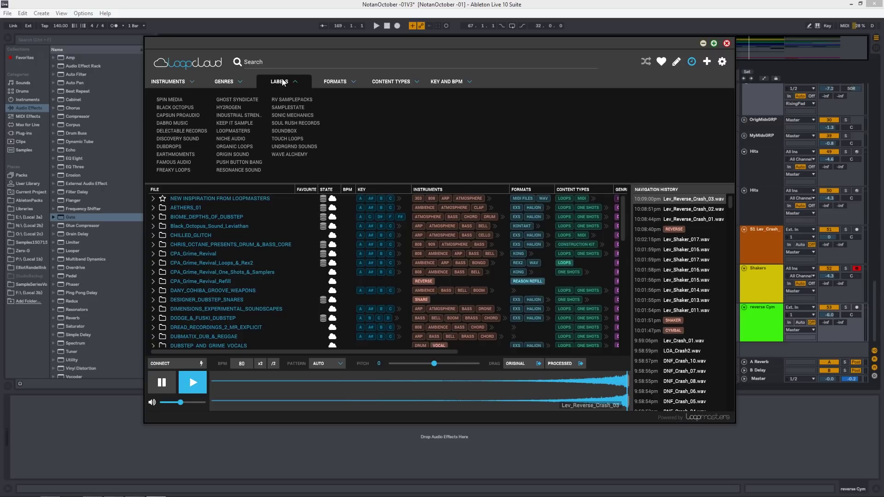
{"action": "left_click", "coordinate": [352, 84]}
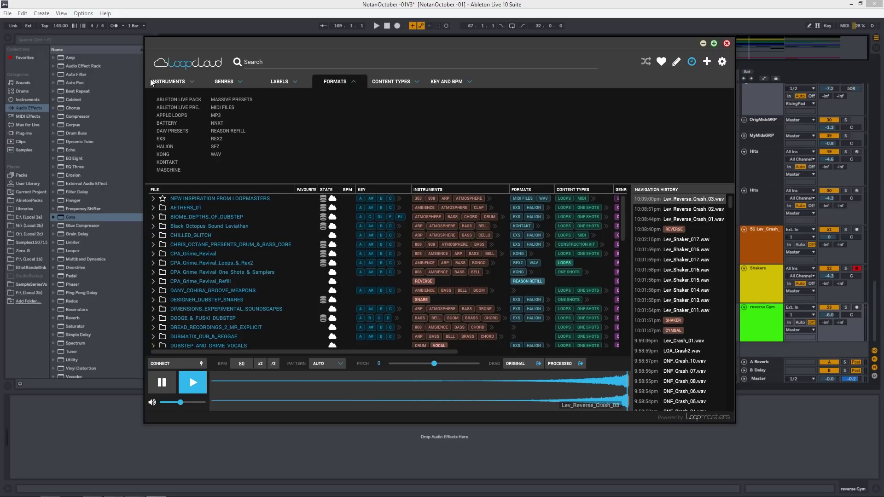
{"action": "left_click", "coordinate": [175, 99]}
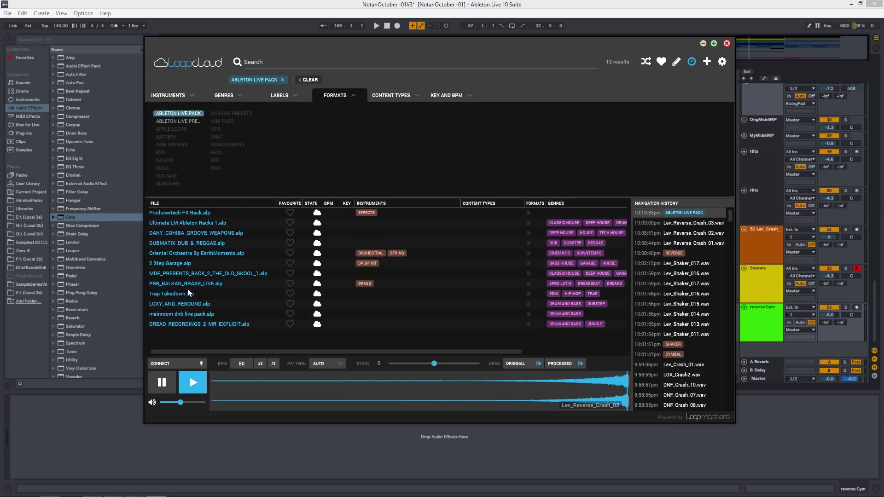
{"action": "left_click", "coordinate": [184, 120]}
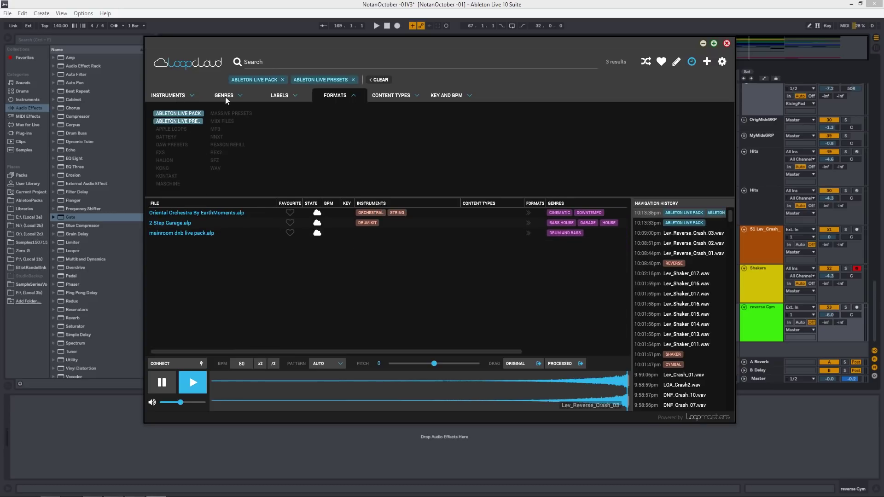
{"action": "left_click", "coordinate": [195, 122]}
{"action": "left_click", "coordinate": [200, 115]}
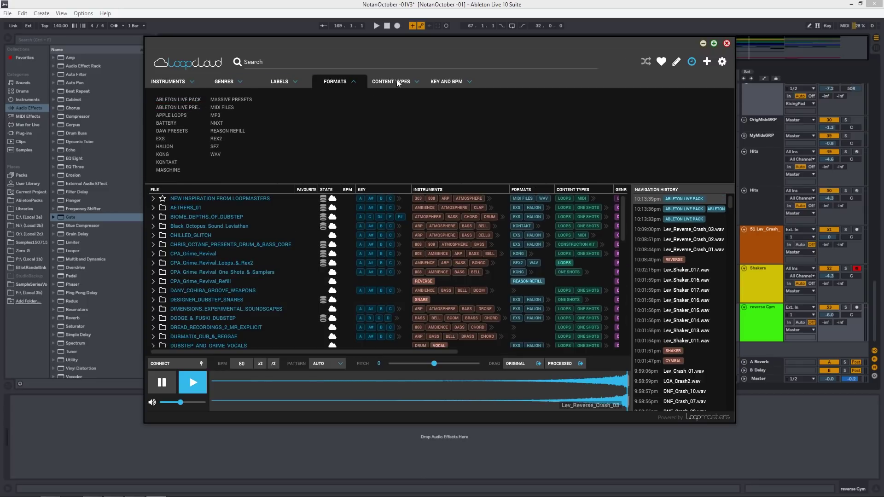
{"action": "left_click", "coordinate": [449, 82]}
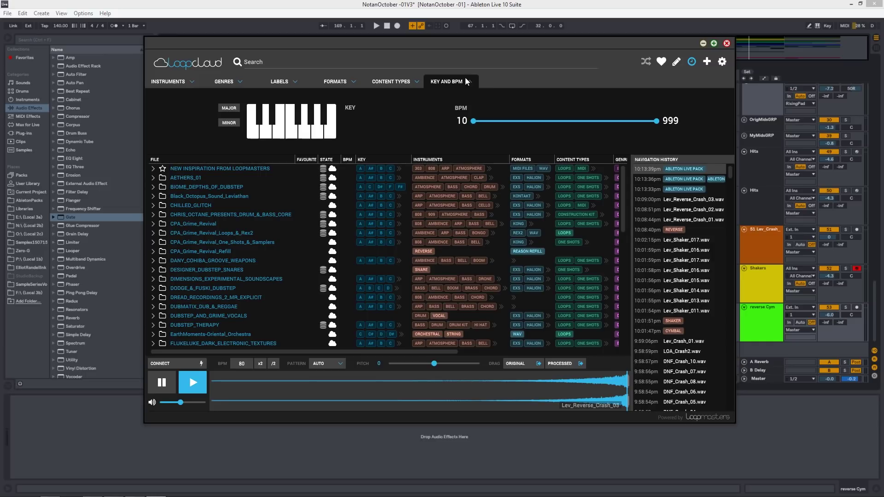